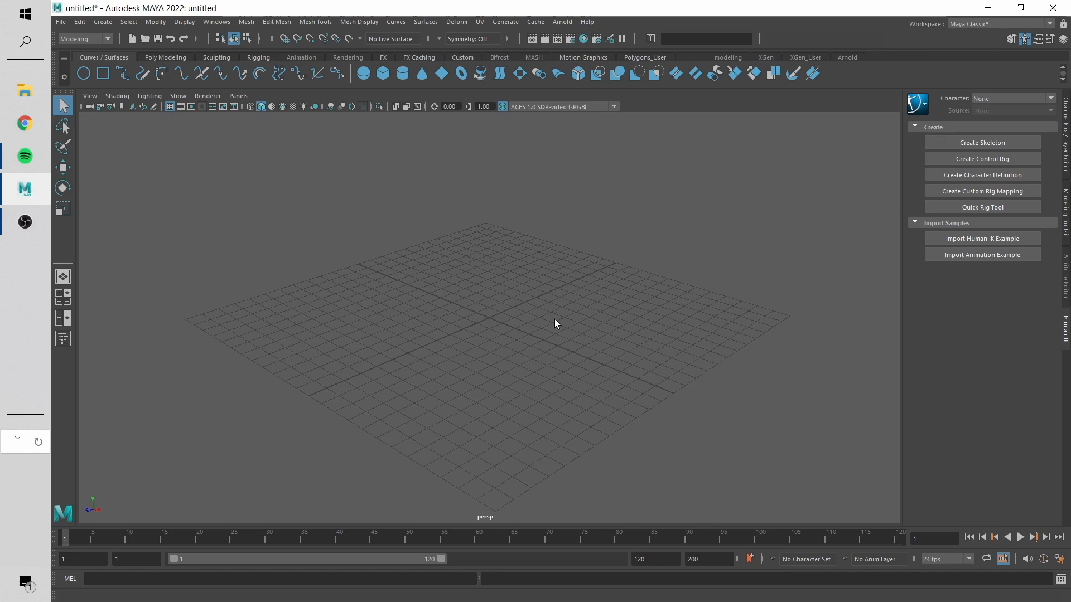
# - Examine the empty grid in the perspective view from different angles and distances by orbiting, zooming and panning the camera
pyautogui.keyDown('alt'); pyautogui.moveTo(618, 282); pyautogui.dragTo(579, 339); pyautogui.keyUp('alt')
pyautogui.keyDown('alt'); pyautogui.moveTo(538, 284); pyautogui.dragTo(494, 296, button='right'); pyautogui.keyUp('alt')
pyautogui.moveTo(407, 290)
pyautogui.keyDown('alt'); pyautogui.mouseDown()
pyautogui.moveTo(540, 275)
pyautogui.moveTo(535, 261)
pyautogui.moveTo(539, 292)
pyautogui.moveTo(457, 303)
pyautogui.moveTo(370, 277)
pyautogui.moveTo(393, 273)
pyautogui.moveTo(394, 287)
pyautogui.moveTo(325, 279)
pyautogui.moveTo(400, 289)
pyautogui.moveTo(389, 285)
pyautogui.mouseUp(); pyautogui.keyUp('alt')
pyautogui.keyDown('alt'); pyautogui.moveTo(490, 286); pyautogui.dragTo(412, 291, button='right'); pyautogui.keyUp('alt')
pyautogui.keyDown('alt'); pyautogui.moveTo(525, 327); pyautogui.dragTo(541, 297); pyautogui.keyUp('alt')
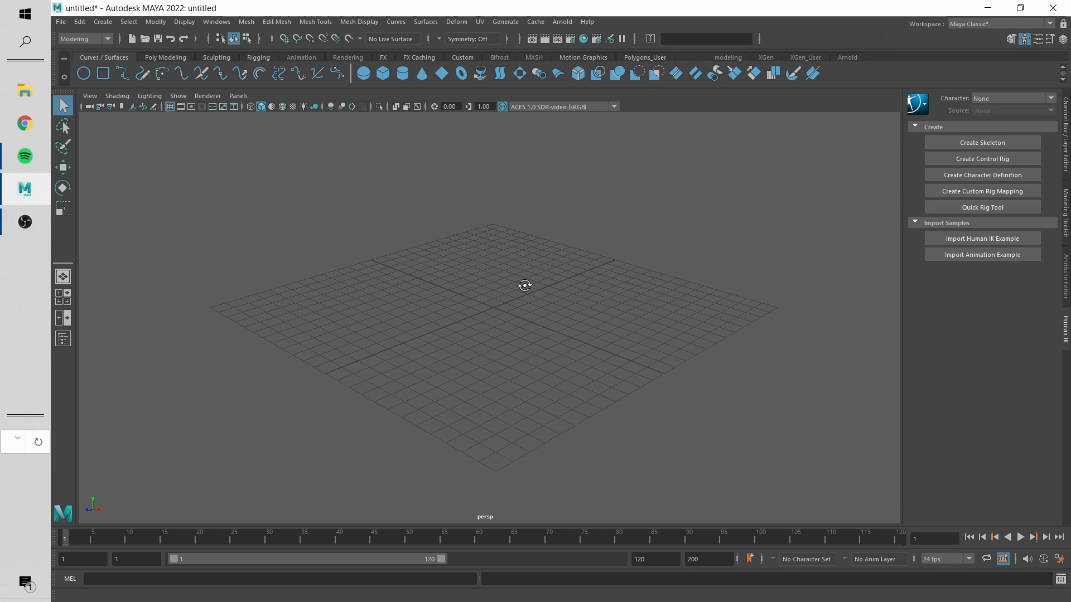
pyautogui.moveTo(524, 286)
pyautogui.keyDown('alt'); pyautogui.mouseDown()
pyautogui.moveTo(424, 278)
pyautogui.moveTo(522, 300)
pyautogui.mouseUp(); pyautogui.keyUp('alt')
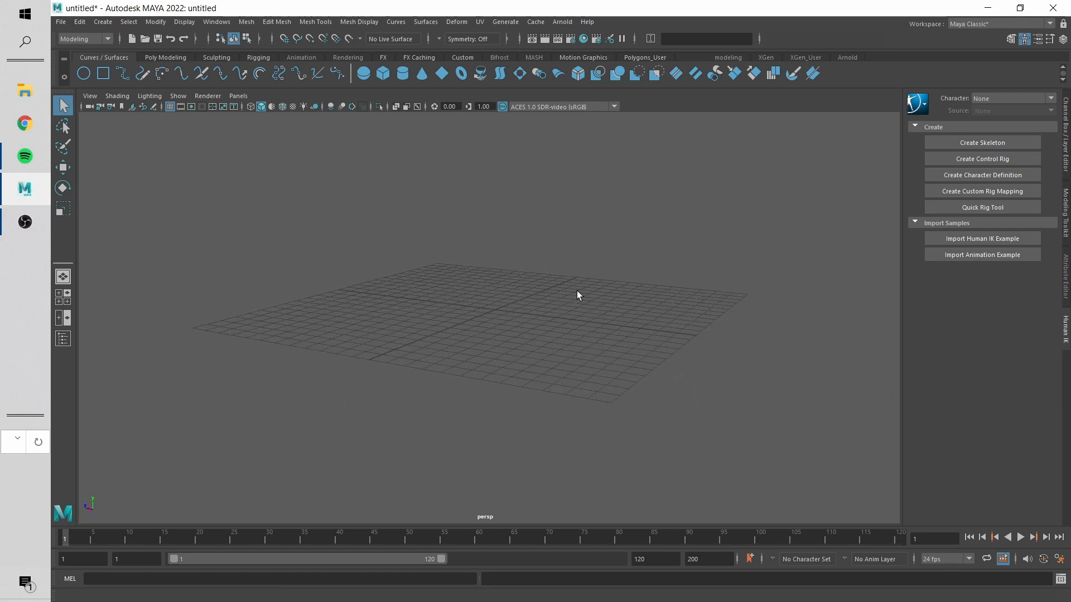
pyautogui.keyDown('alt'); pyautogui.moveTo(632, 266); pyautogui.dragTo(465, 273); pyautogui.keyUp('alt')
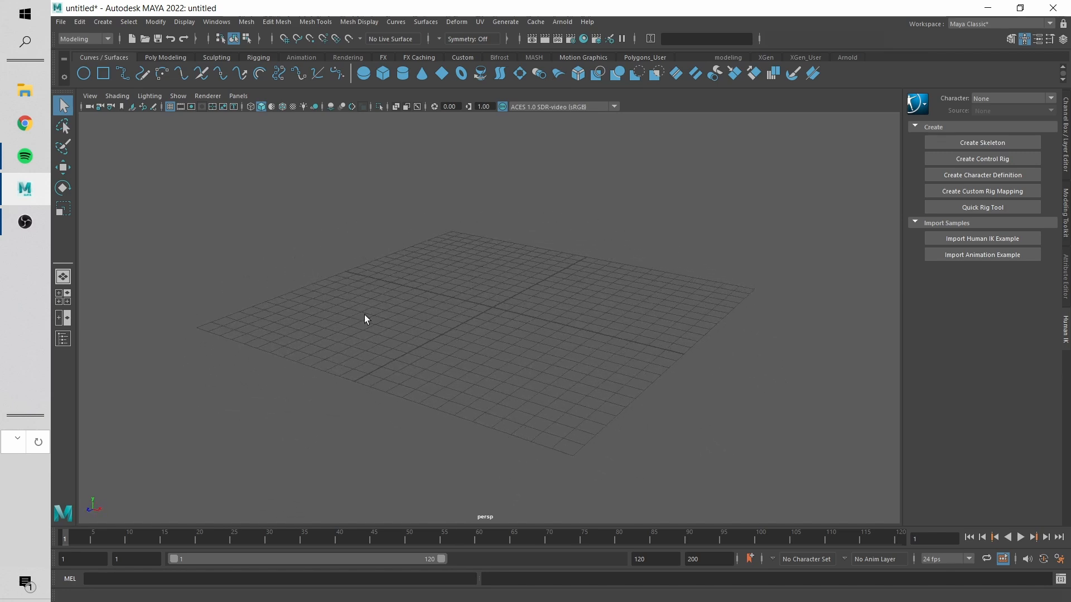
pyautogui.keyDown('alt'); pyautogui.moveTo(363, 309); pyautogui.dragTo(558, 298); pyautogui.keyUp('alt')
pyautogui.keyDown('alt'); pyautogui.moveTo(501, 246); pyautogui.dragTo(494, 314); pyautogui.keyUp('alt')
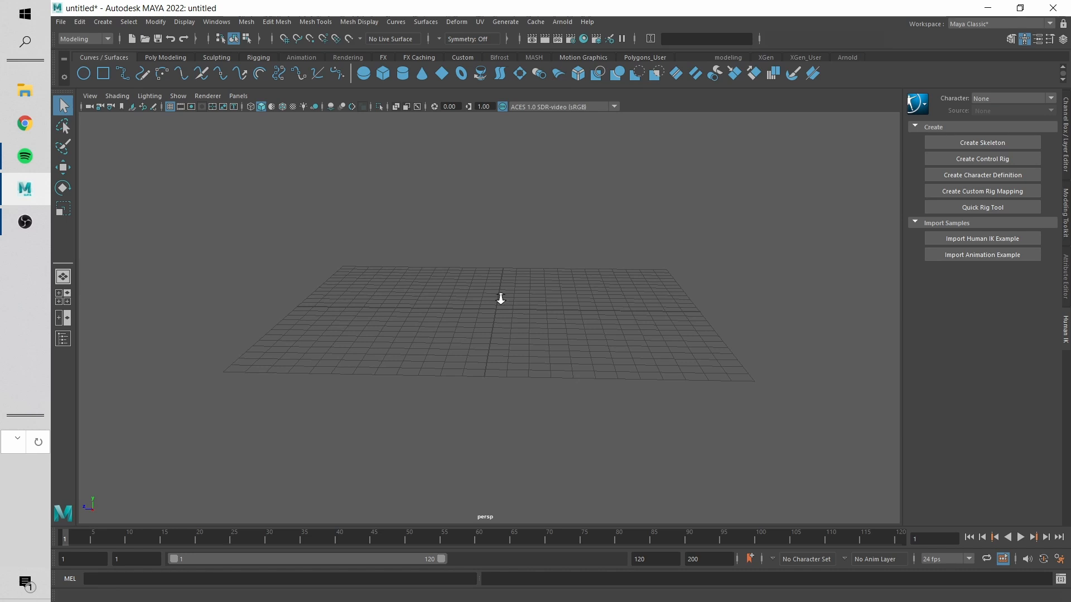
pyautogui.keyDown('alt'); pyautogui.moveTo(501, 299); pyautogui.dragTo(545, 340, button='right'); pyautogui.keyUp('alt')
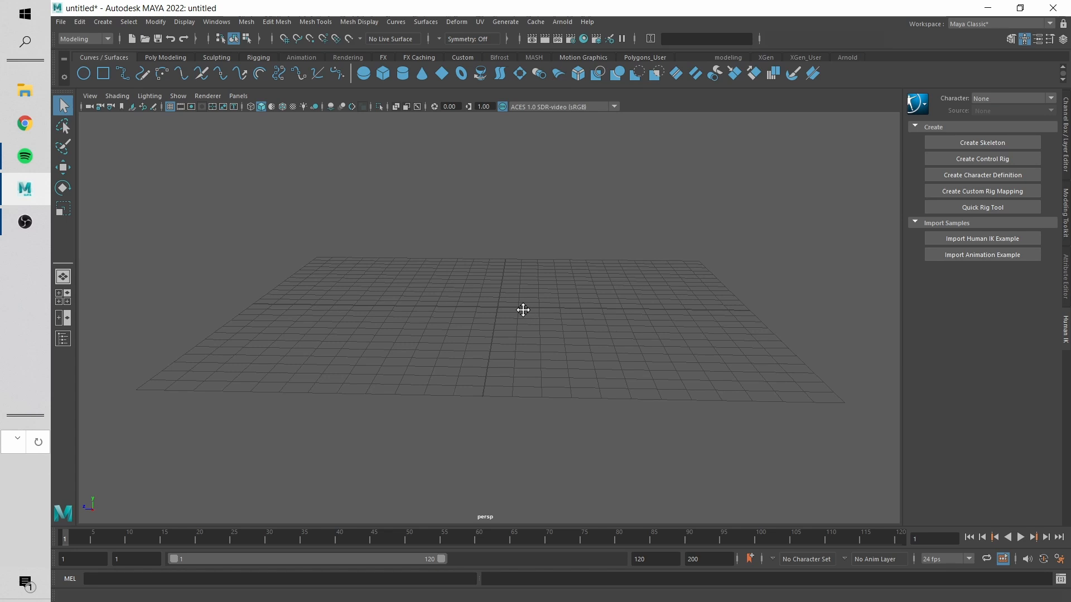
pyautogui.keyDown('alt'); pyautogui.moveTo(523, 310); pyautogui.dragTo(471, 294); pyautogui.keyUp('alt')
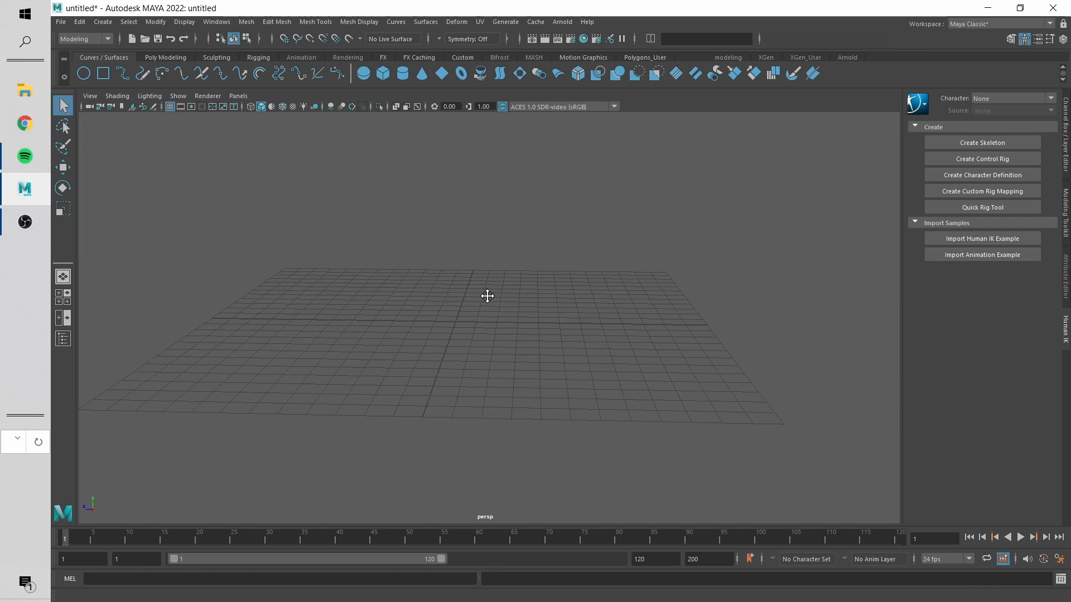
pyautogui.keyDown('alt'); pyautogui.moveTo(487, 297); pyautogui.dragTo(521, 316, button='middle'); pyautogui.keyUp('alt')
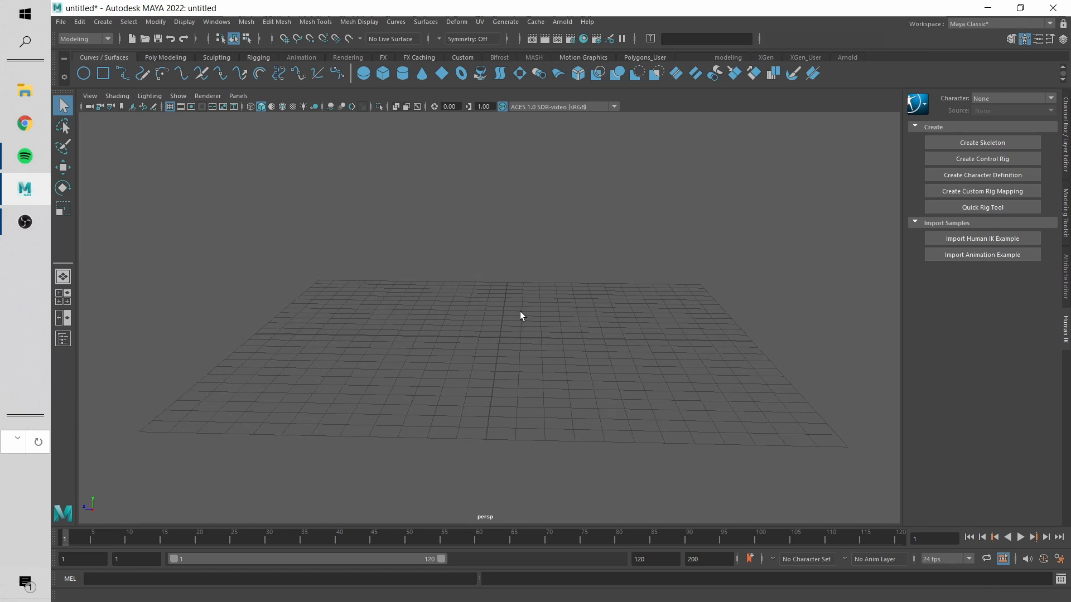
pyautogui.keyDown('alt'); pyautogui.moveTo(526, 329); pyautogui.dragTo(424, 319); pyautogui.keyUp('alt')
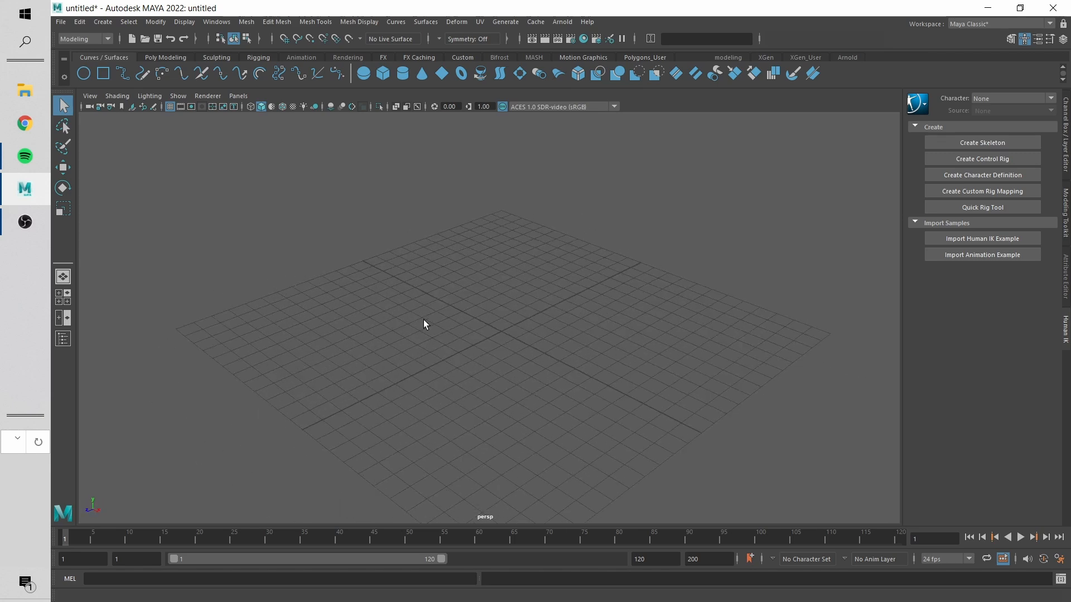
pyautogui.keyDown('alt'); pyautogui.moveTo(516, 347); pyautogui.dragTo(448, 316, button='right'); pyautogui.keyUp('alt')
pyautogui.keyDown('alt'); pyautogui.moveTo(453, 310); pyautogui.dragTo(472, 293); pyautogui.keyUp('alt')
# - Compare the single perspective, four-view and front/perspective two-pane layouts, returning to the four-view layout
pyautogui.press('space')
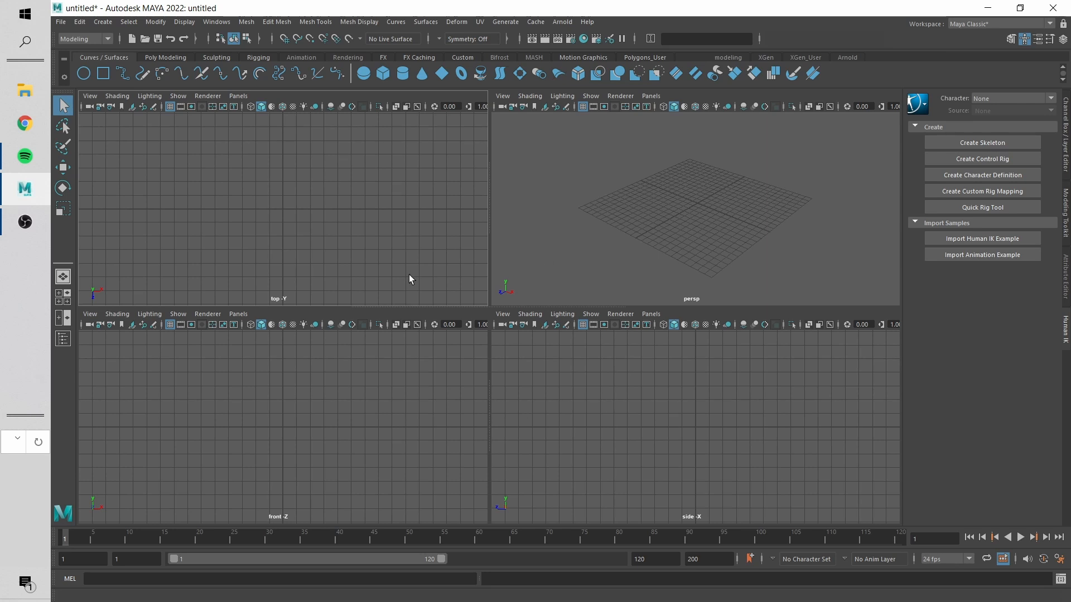
pyautogui.click(62, 278)
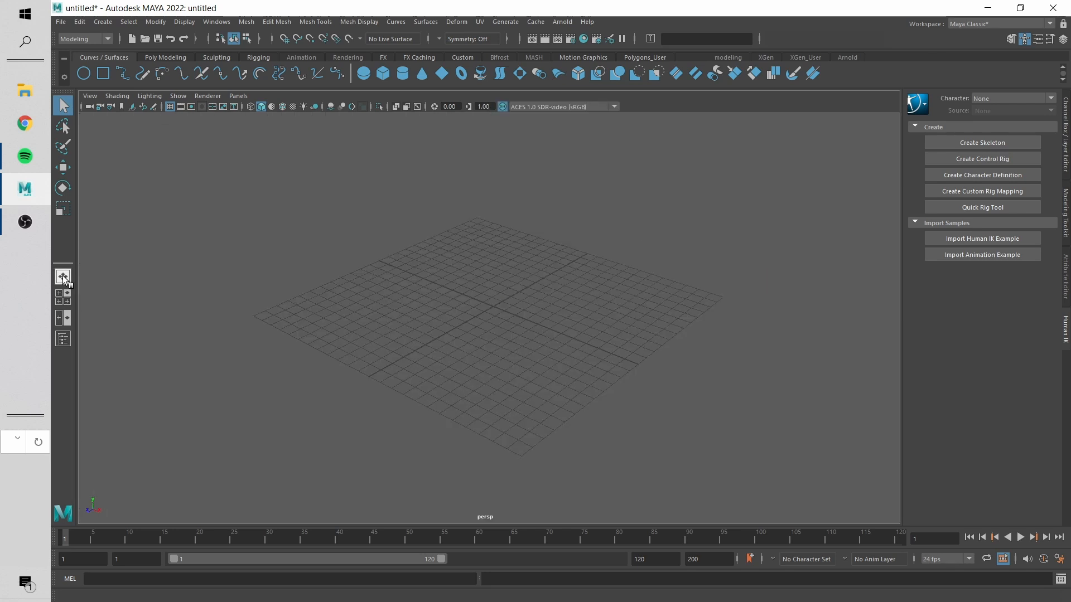
pyautogui.click(62, 297)
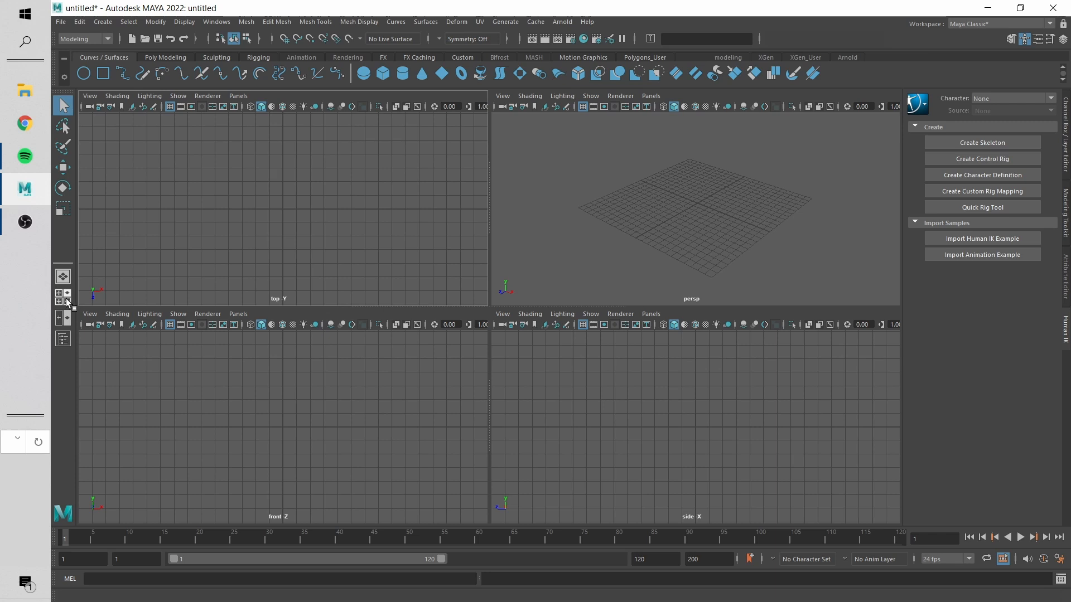
pyautogui.click(64, 320)
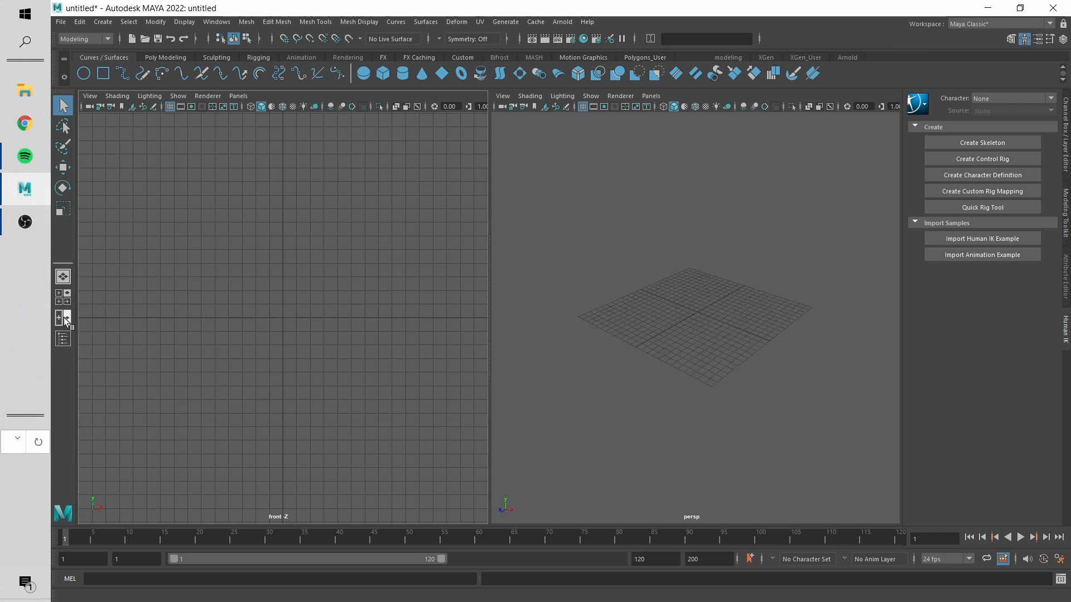
pyautogui.click(62, 298)
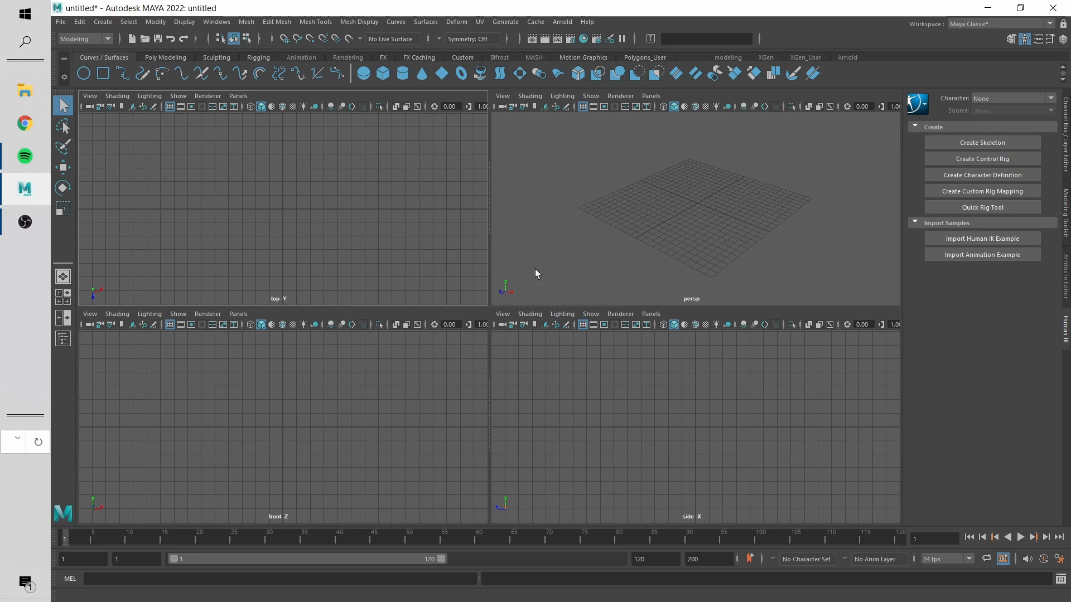
# - Maximize the perspective view and the front view in turn, inspect the front grid, and return to the four-view layout
pyautogui.press('space')
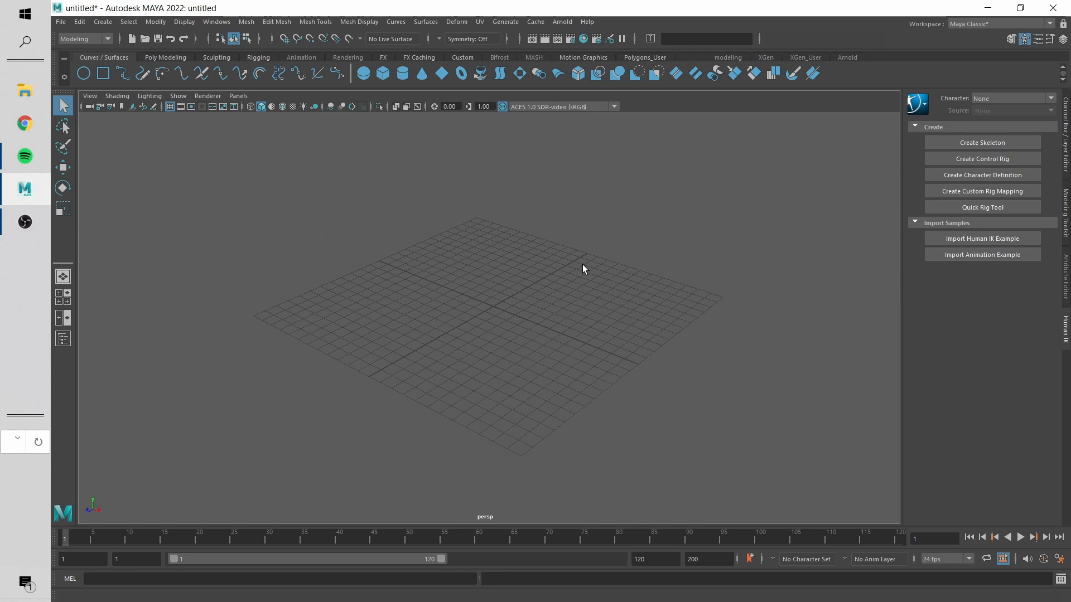
pyautogui.press('space')
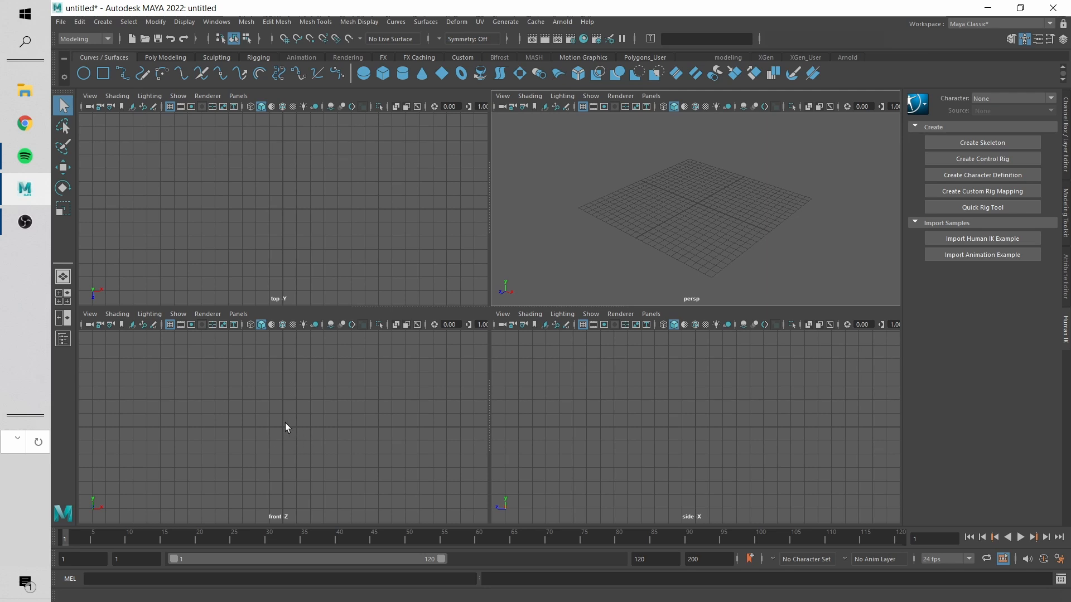
pyautogui.press('space')
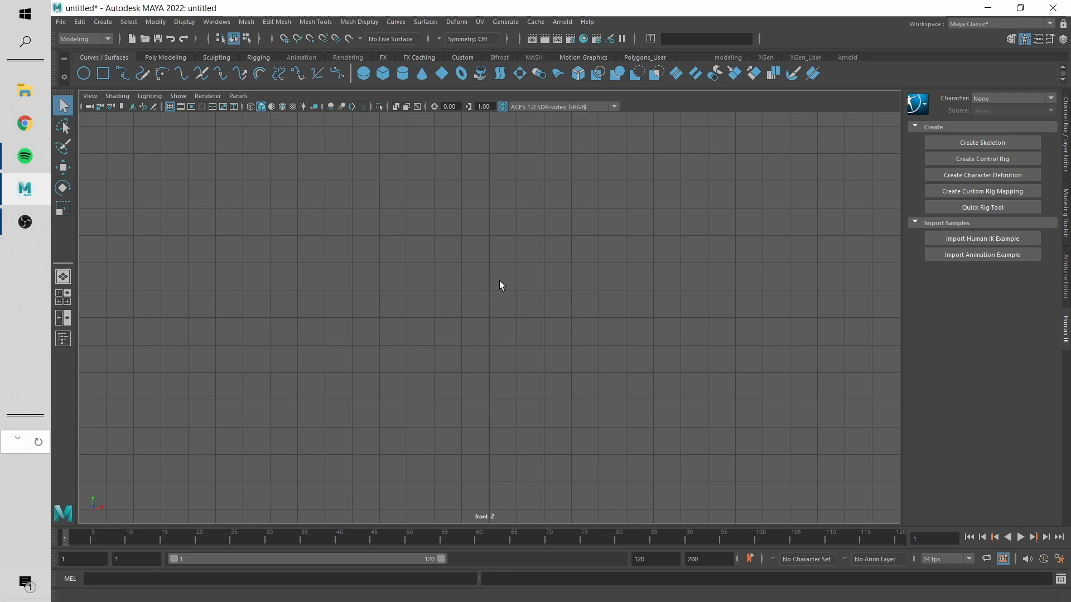
pyautogui.keyDown('alt'); pyautogui.moveTo(502, 279); pyautogui.dragTo(516, 360, button='middle'); pyautogui.keyUp('alt')
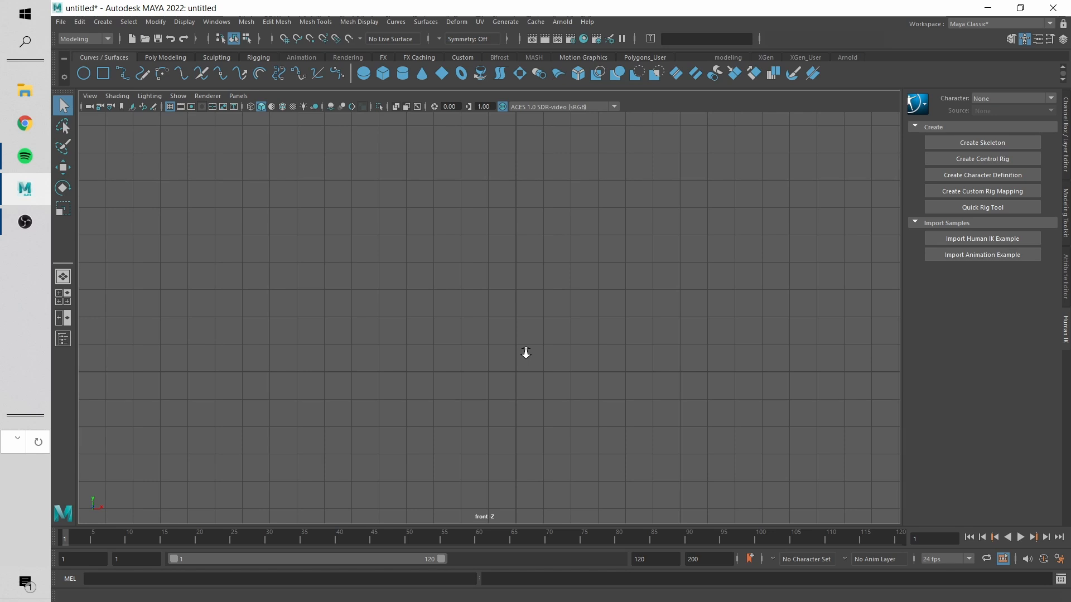
pyautogui.keyDown('alt'); pyautogui.moveTo(526, 352); pyautogui.dragTo(420, 326, button='right'); pyautogui.keyUp('alt')
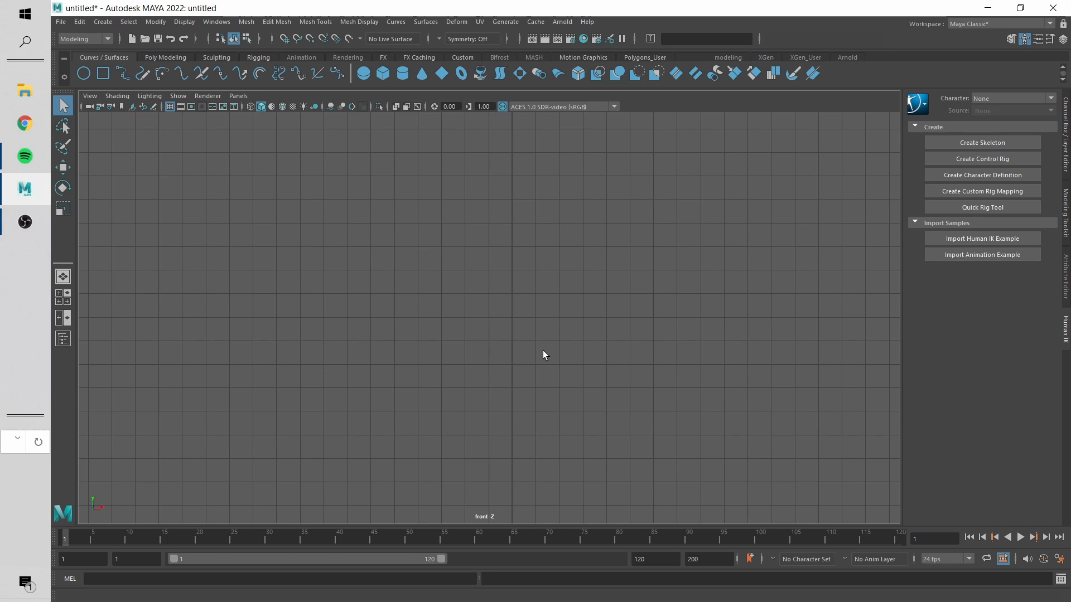
pyautogui.press('space')
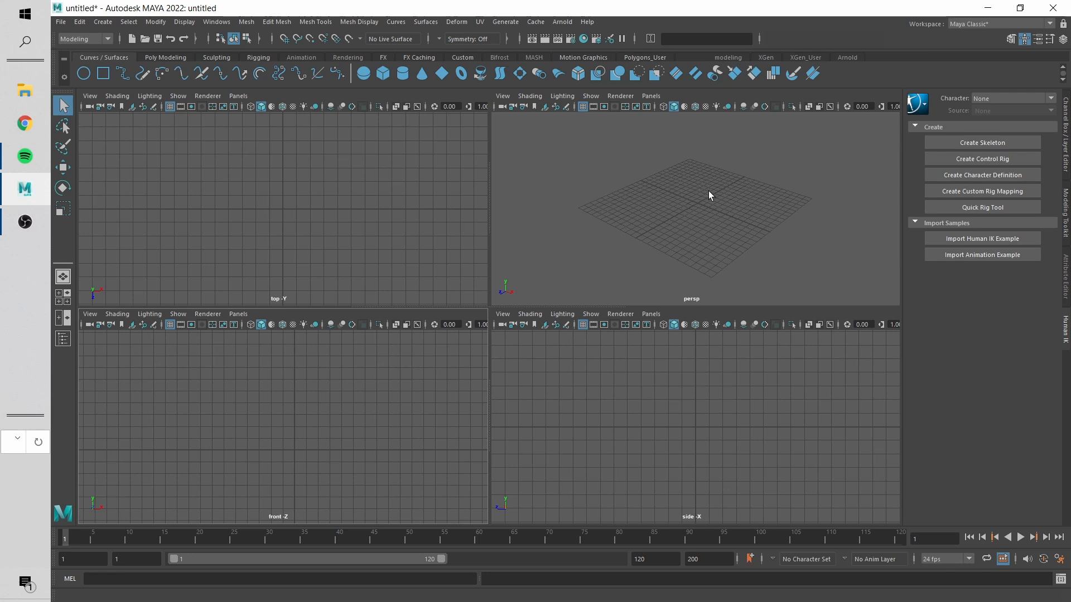
# - Create a polygon cube at the origin and move it straight up above the grid
pyautogui.keyDown('shift'); pyautogui.moveTo(698, 202); pyautogui.dragTo(699, 227, button='right'); pyautogui.keyUp('shift')
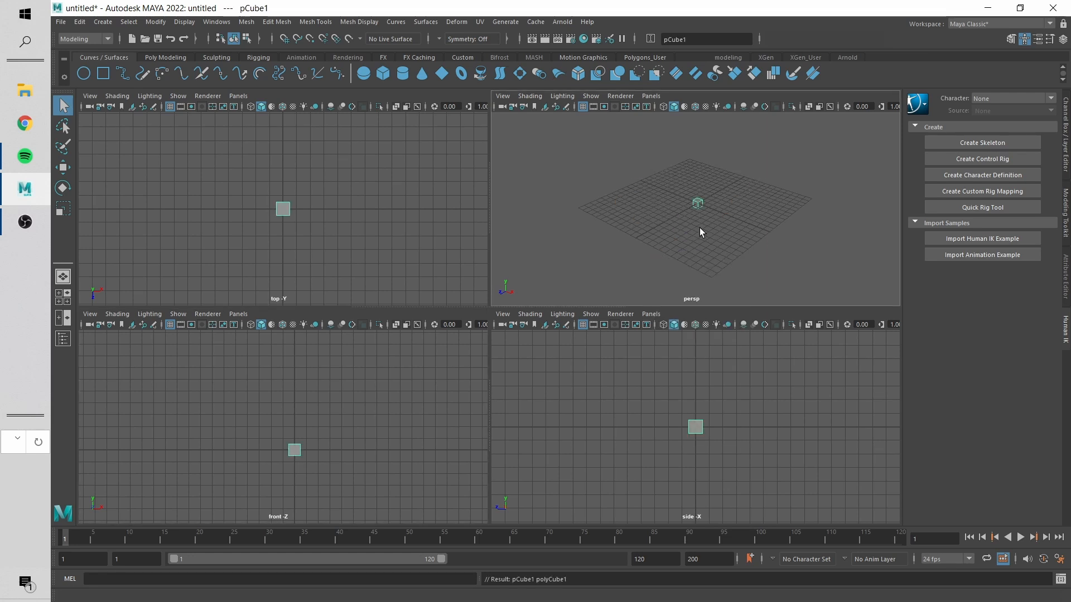
pyautogui.press('w')
pyautogui.moveTo(698, 192); pyautogui.dragTo(704, 161)
pyautogui.click(732, 155)
pyautogui.scroll(5, 701, 188)
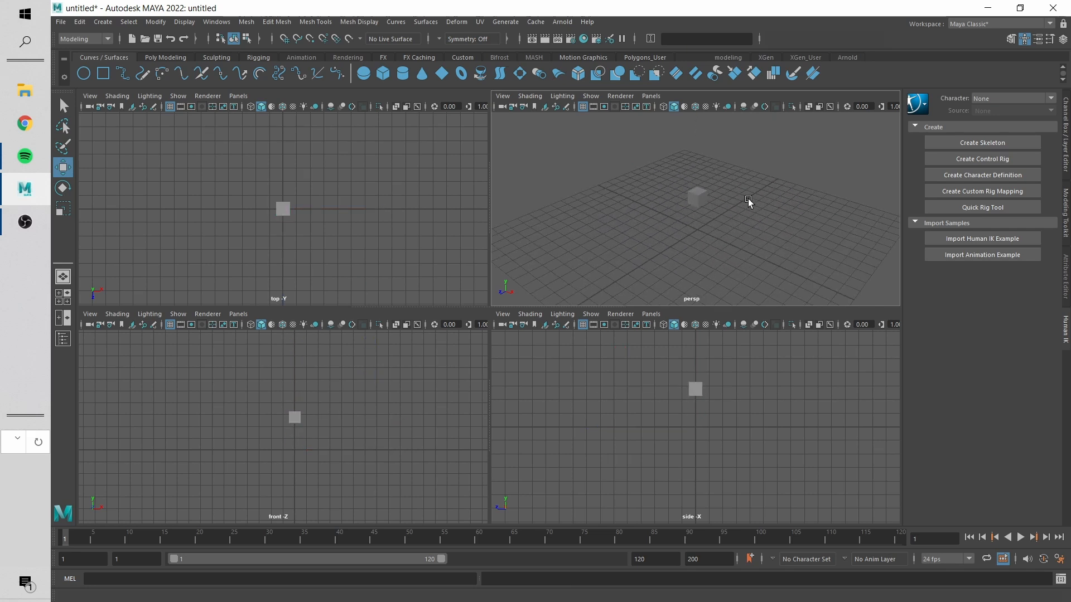
# - Switch the cube to face selection and select its top face in the perspective view
pyautogui.click(699, 202)
pyautogui.keyDown('alt'); pyautogui.moveTo(736, 176); pyautogui.dragTo(720, 198, button='middle'); pyautogui.keyUp('alt')
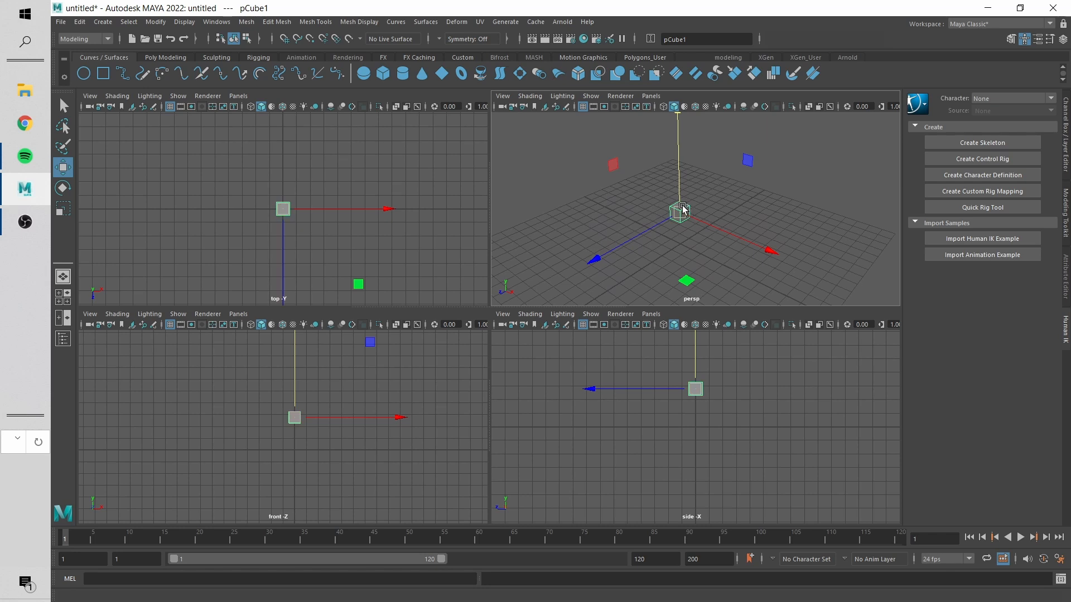
pyautogui.keyDown('alt'); pyautogui.moveTo(616, 201); pyautogui.dragTo(746, 203, button='right'); pyautogui.keyUp('alt')
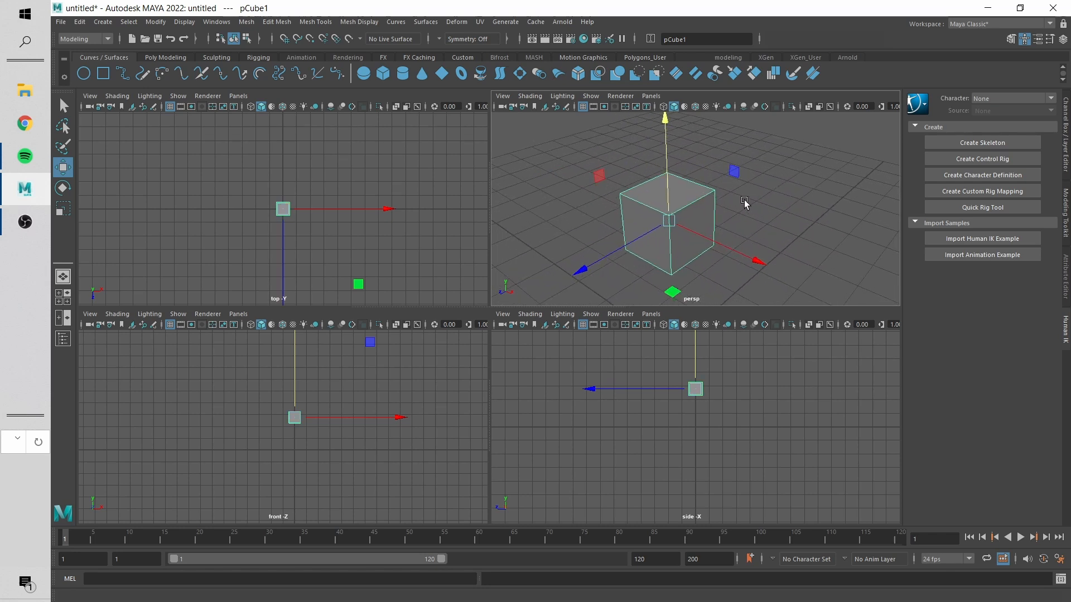
pyautogui.rightClick(681, 191)
pyautogui.click(682, 222)
pyautogui.click(668, 188)
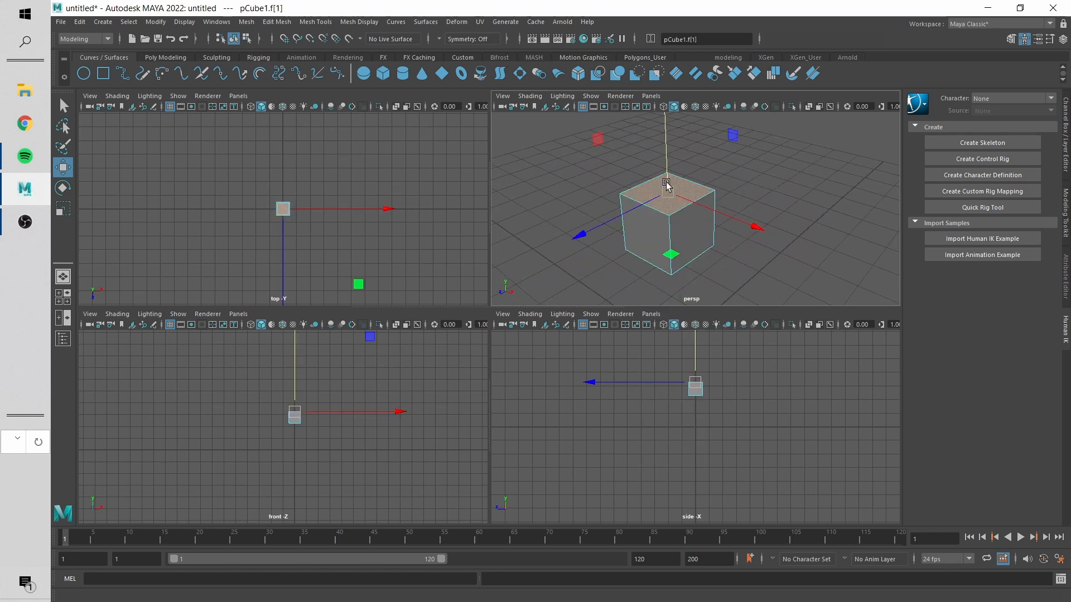
# - Compare the cube's top face in the top and perspective views, and select its front face
pyautogui.keyDown('alt'); pyautogui.moveTo(237, 210); pyautogui.dragTo(293, 206, button='right'); pyautogui.keyUp('alt')
pyautogui.keyDown('alt'); pyautogui.moveTo(652, 162); pyautogui.dragTo(675, 242); pyautogui.keyUp('alt')
pyautogui.keyDown('alt'); pyautogui.moveTo(675, 243); pyautogui.dragTo(552, 216, button='right'); pyautogui.keyUp('alt')
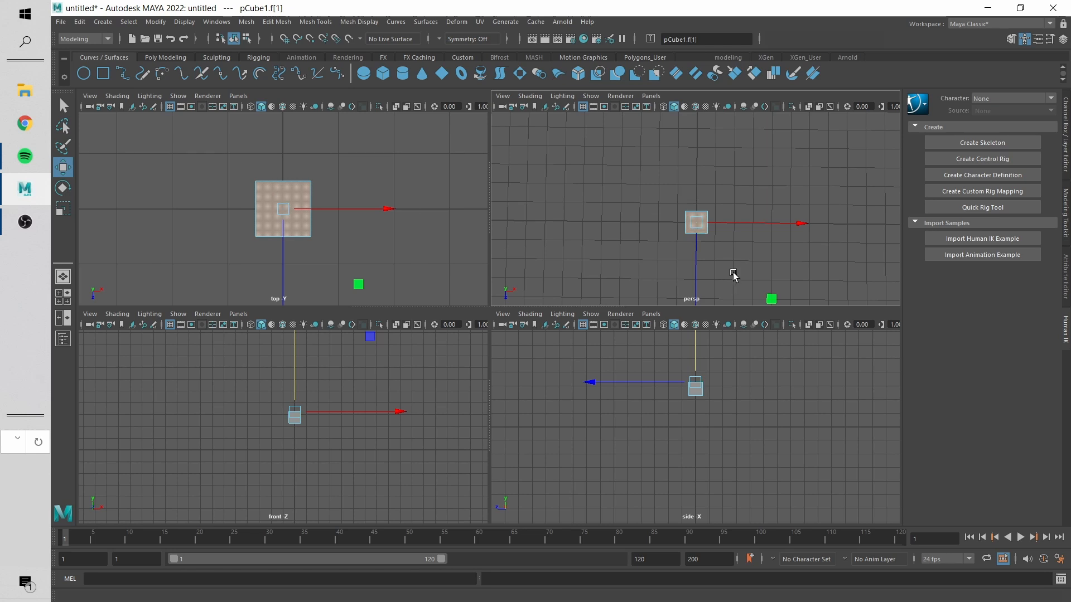
pyautogui.moveTo(456, 394)
pyautogui.keyDown('alt'); pyautogui.mouseDown(button='right')
pyautogui.moveTo(351, 382)
pyautogui.moveTo(467, 410)
pyautogui.mouseUp(button='right'); pyautogui.keyUp('alt')
pyautogui.keyDown('alt'); pyautogui.moveTo(745, 199); pyautogui.dragTo(698, 246); pyautogui.keyUp('alt')
pyautogui.click(678, 229)
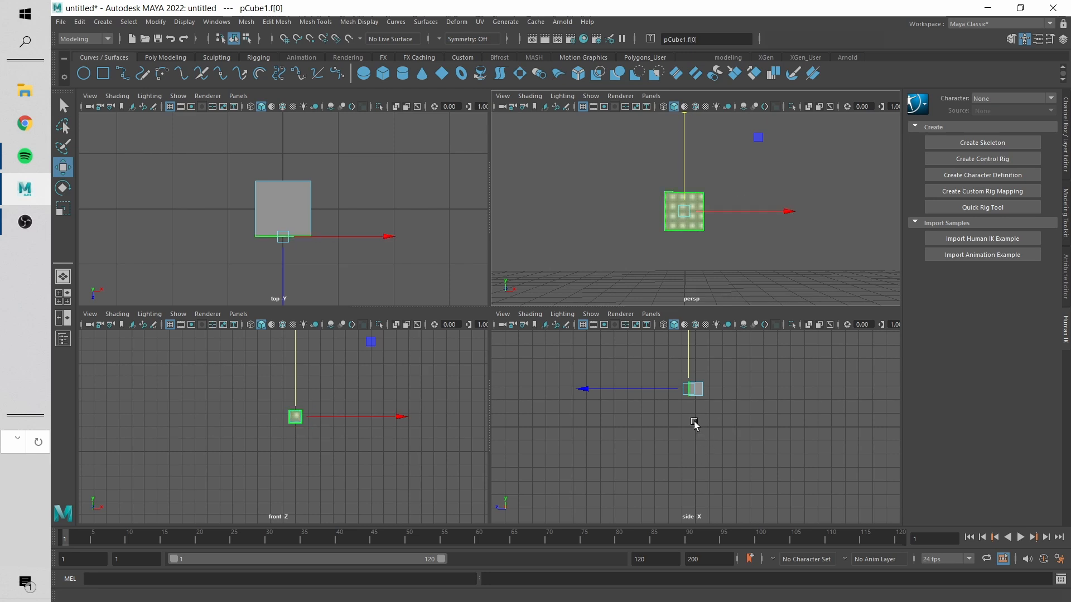
# - Select the cube's X-facing face in the side view and examine the same face in the perspective view
pyautogui.scroll(2, 695, 426)
pyautogui.click(701, 380)
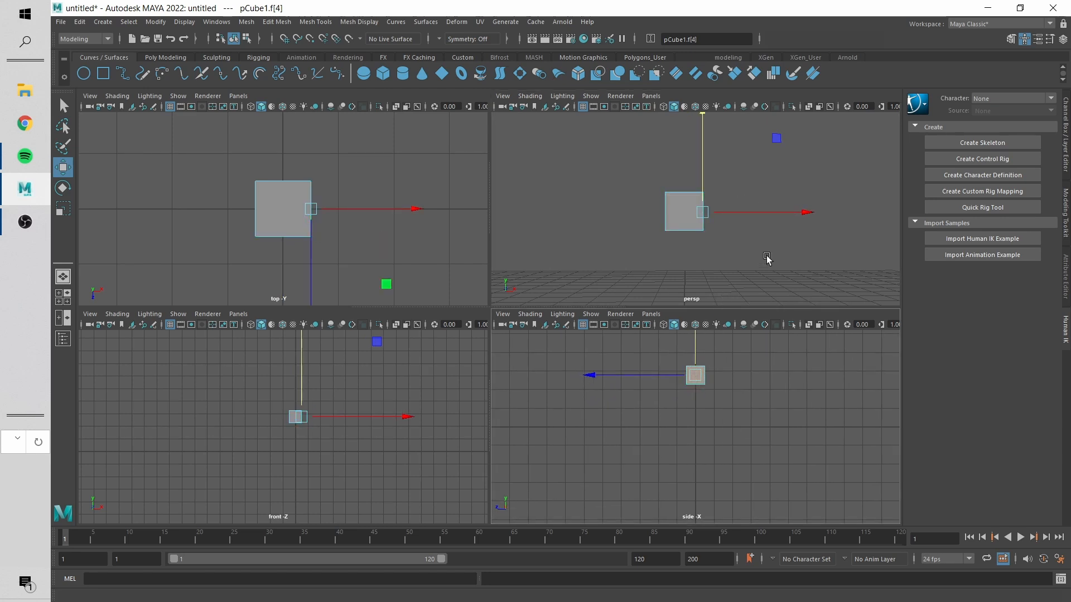
pyautogui.keyDown('alt'); pyautogui.moveTo(768, 258); pyautogui.dragTo(637, 255); pyautogui.keyUp('alt')
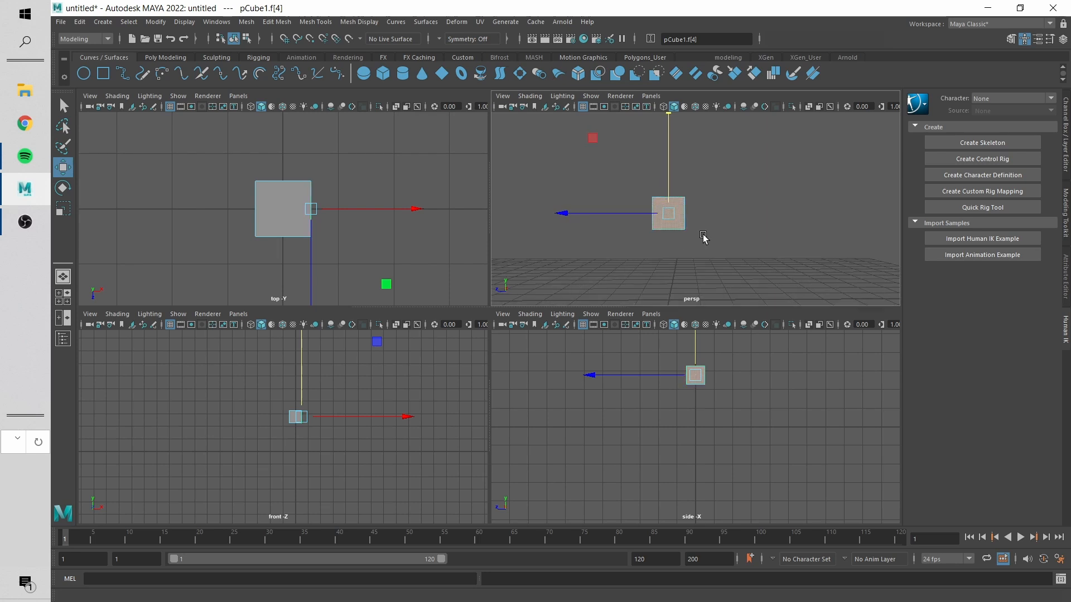
pyautogui.keyDown('alt'); pyautogui.moveTo(703, 237); pyautogui.dragTo(681, 229); pyautogui.keyUp('alt')
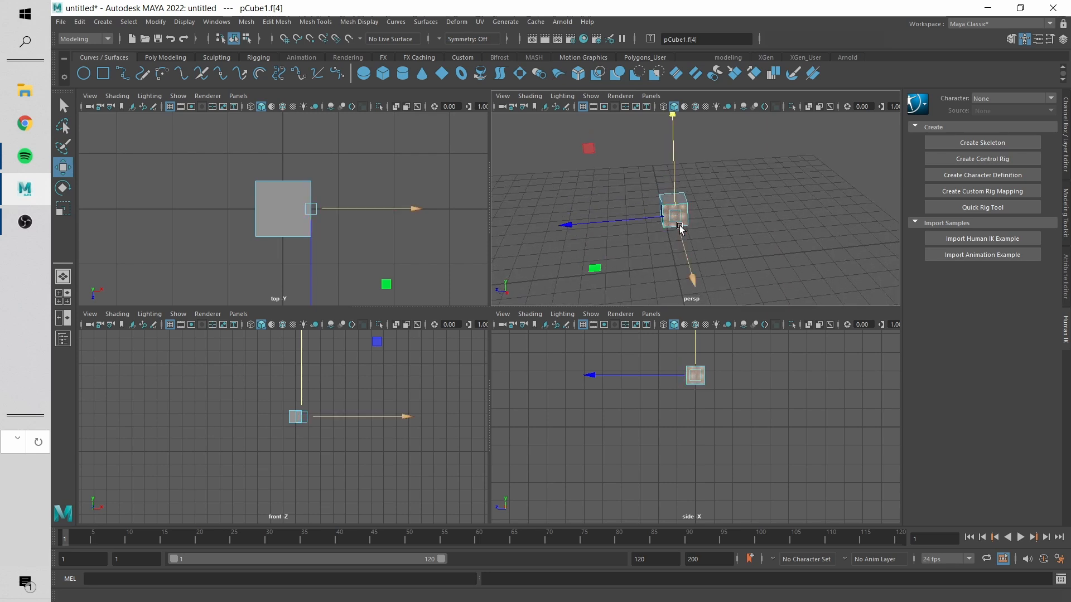
pyautogui.keyDown('alt'); pyautogui.moveTo(709, 270); pyautogui.dragTo(725, 207); pyautogui.keyUp('alt')
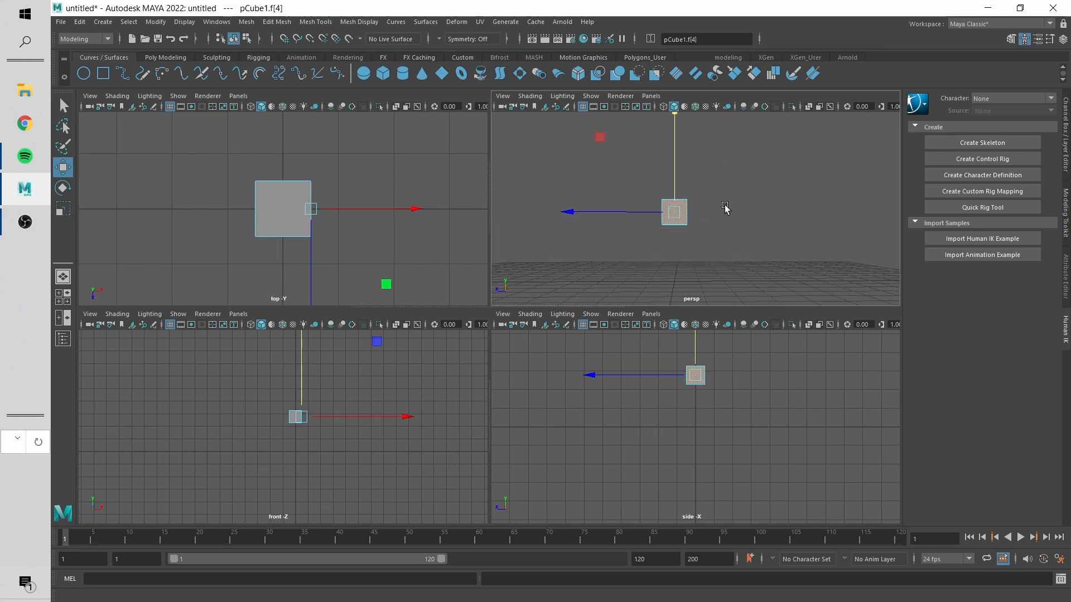
pyautogui.keyDown('alt'); pyautogui.moveTo(725, 207); pyautogui.dragTo(725, 226, button='middle'); pyautogui.keyUp('alt')
pyautogui.keyDown('alt'); pyautogui.moveTo(725, 226); pyautogui.dragTo(662, 224, button='right'); pyautogui.keyUp('alt')
pyautogui.keyDown('alt'); pyautogui.moveTo(662, 225); pyautogui.dragTo(701, 227); pyautogui.keyUp('alt')
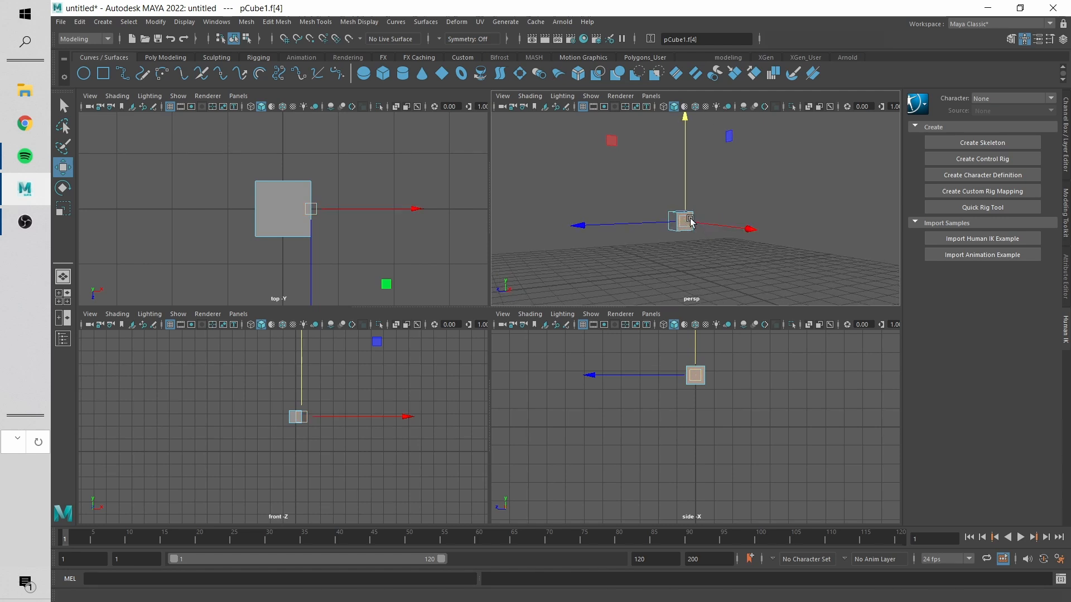
# - Return the cube to object selection and delete it from the scene
pyautogui.moveTo(684, 214); pyautogui.dragTo(703, 202, button='right')
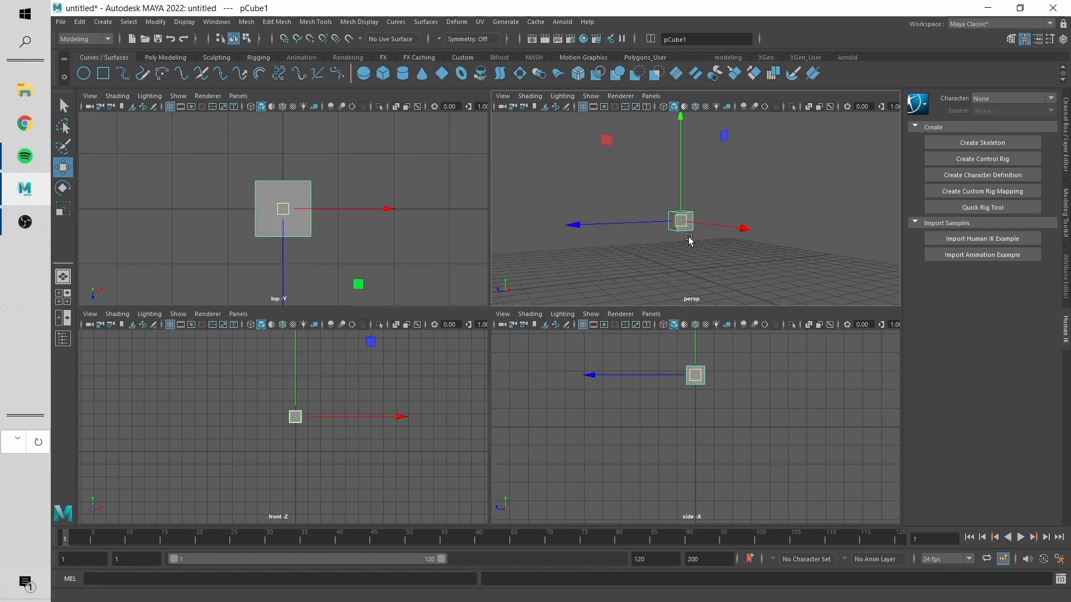
pyautogui.press('Delete')
pyautogui.keyDown('alt'); pyautogui.moveTo(688, 239); pyautogui.dragTo(678, 256); pyautogui.keyUp('alt')
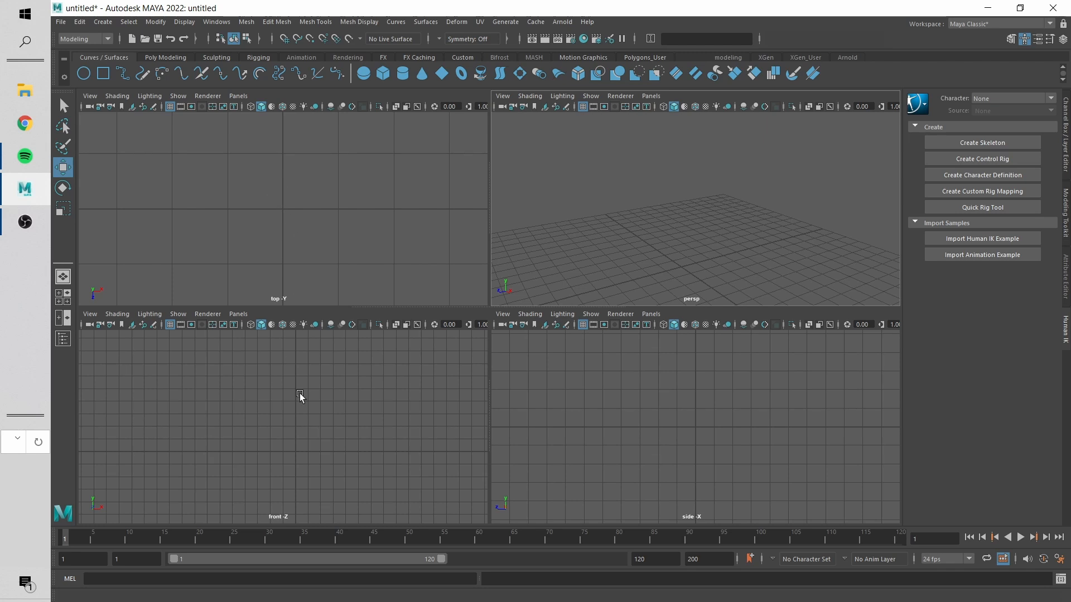
pyautogui.keyDown('alt'); pyautogui.moveTo(426, 421); pyautogui.dragTo(302, 399, button='right'); pyautogui.keyUp('alt')
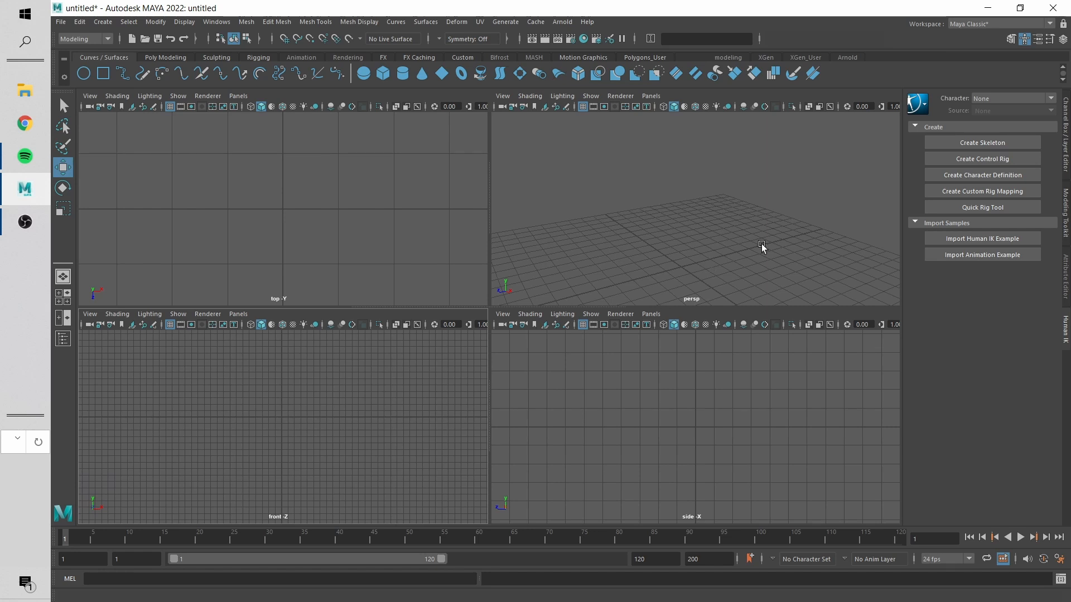
pyautogui.keyDown('alt'); pyautogui.moveTo(762, 246); pyautogui.dragTo(750, 204); pyautogui.keyUp('alt')
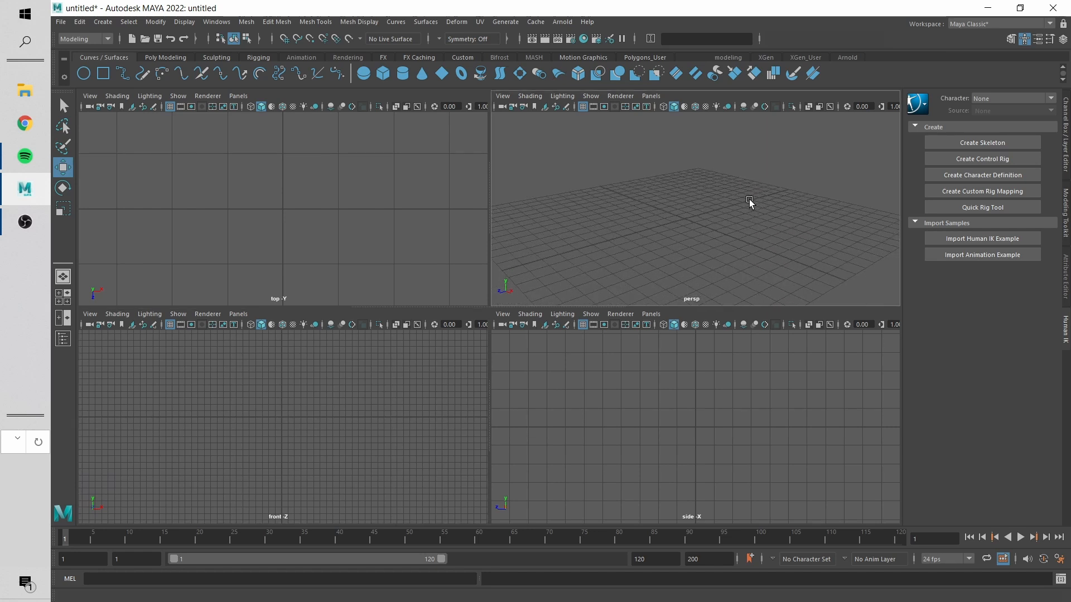
# - Maximize the perspective view and create a polygon cube at the centre of the grid
pyautogui.press('r')
pyautogui.press('space')
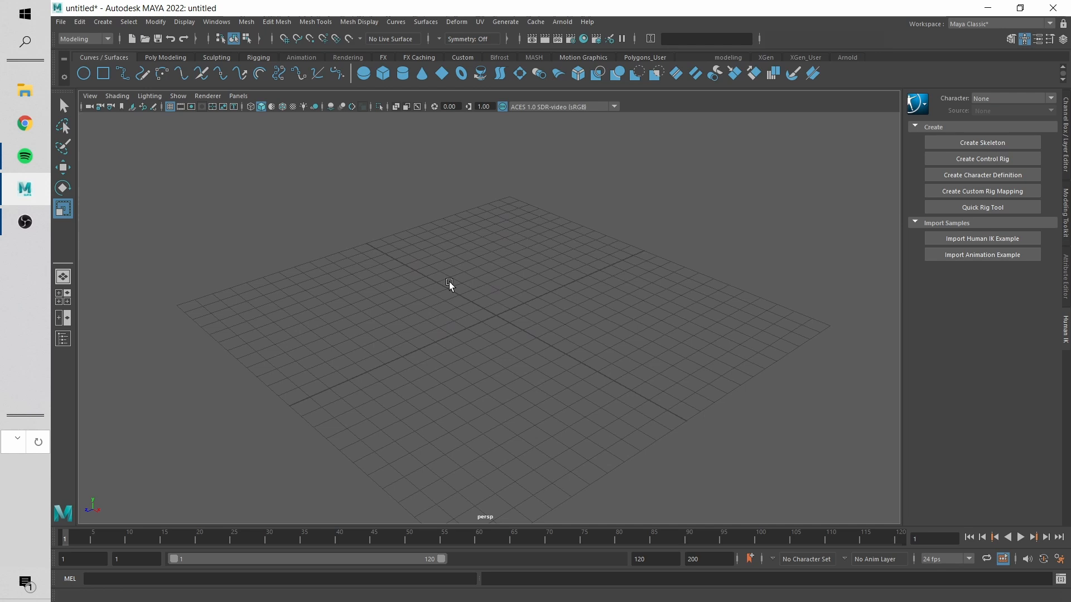
pyautogui.keyDown('shift'); pyautogui.rightClick(490, 283); pyautogui.keyUp('shift')
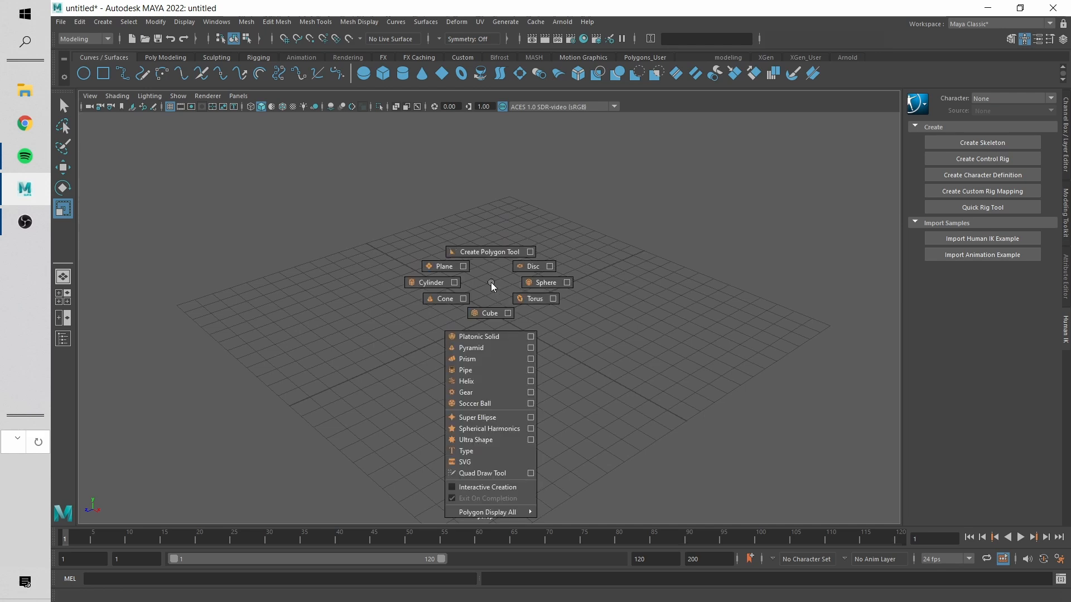
pyautogui.keyDown('shift'); pyautogui.moveTo(491, 283); pyautogui.dragTo(487, 315, button='right'); pyautogui.keyUp('shift')
pyautogui.keyDown('shift'); pyautogui.moveTo(488, 318); pyautogui.dragTo(643, 316, button='right'); pyautogui.keyUp('shift')
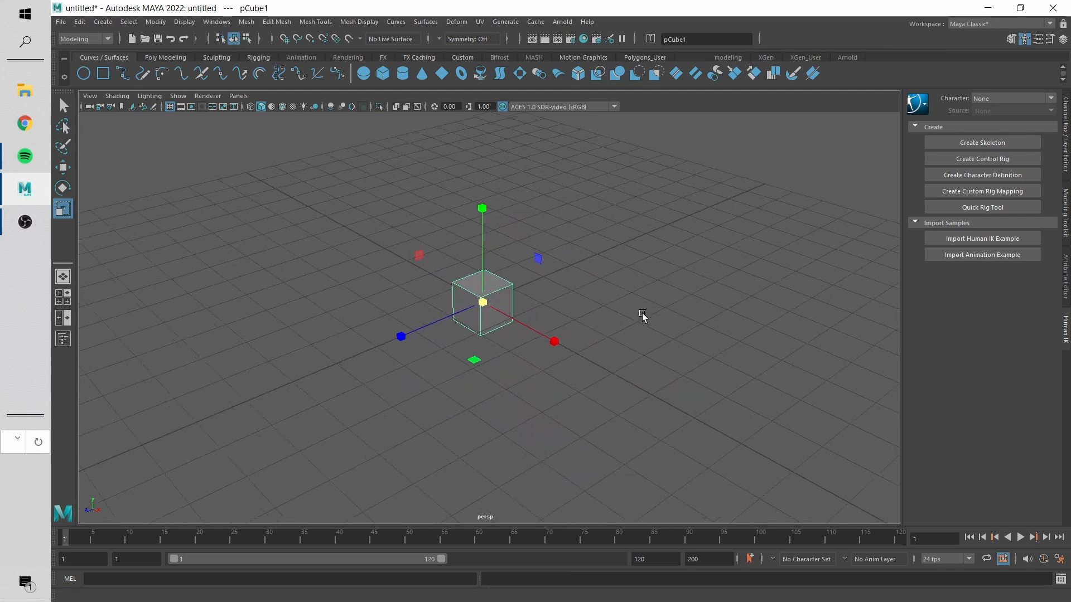
# - Switch the cube to edge selection and select the front-left edge of its top face
pyautogui.keyDown('alt'); pyautogui.moveTo(643, 316); pyautogui.dragTo(667, 322, button='middle'); pyautogui.keyUp('alt')
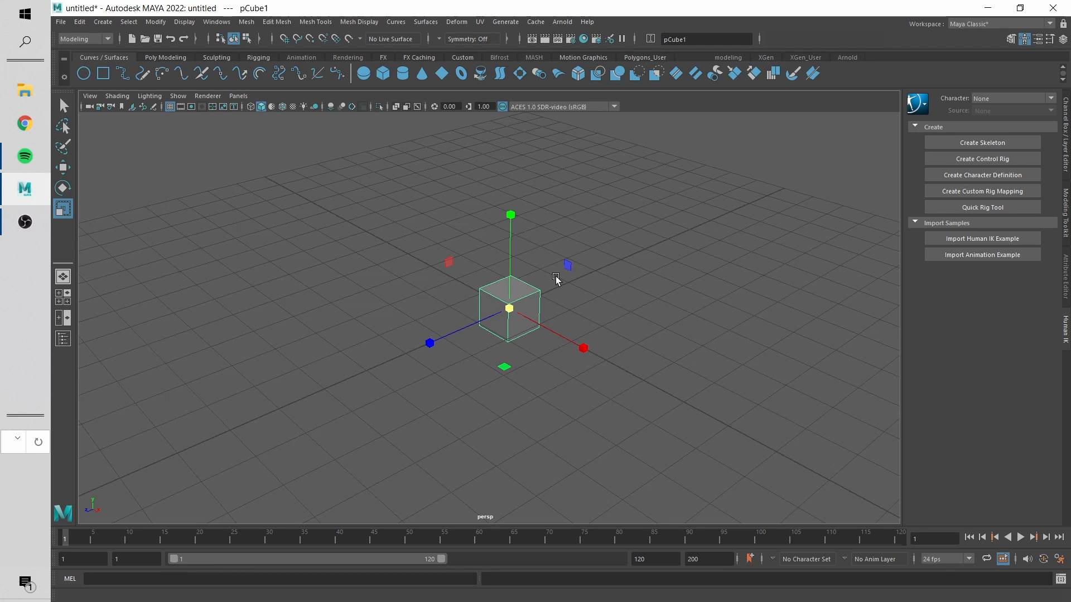
pyautogui.keyDown('alt'); pyautogui.moveTo(590, 318); pyautogui.dragTo(588, 323, button='middle'); pyautogui.keyUp('alt')
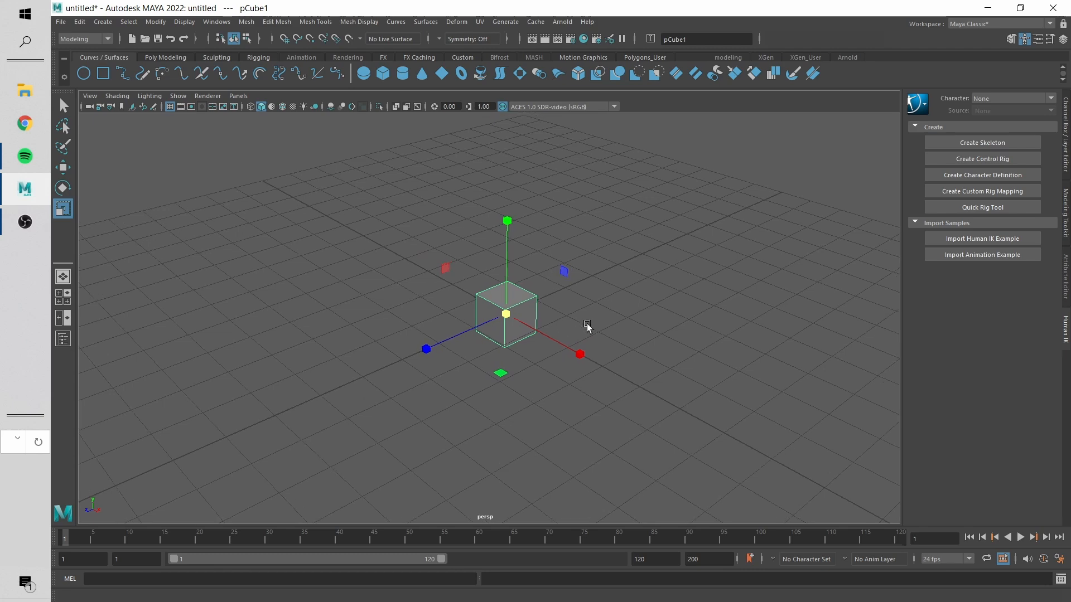
pyautogui.keyDown('alt'); pyautogui.moveTo(565, 305); pyautogui.dragTo(627, 318, button='right'); pyautogui.keyUp('alt')
pyautogui.keyDown('alt'); pyautogui.moveTo(627, 318); pyautogui.dragTo(771, 348); pyautogui.keyUp('alt')
pyautogui.keyDown('alt'); pyautogui.moveTo(771, 348); pyautogui.dragTo(753, 354, button='middle'); pyautogui.keyUp('alt')
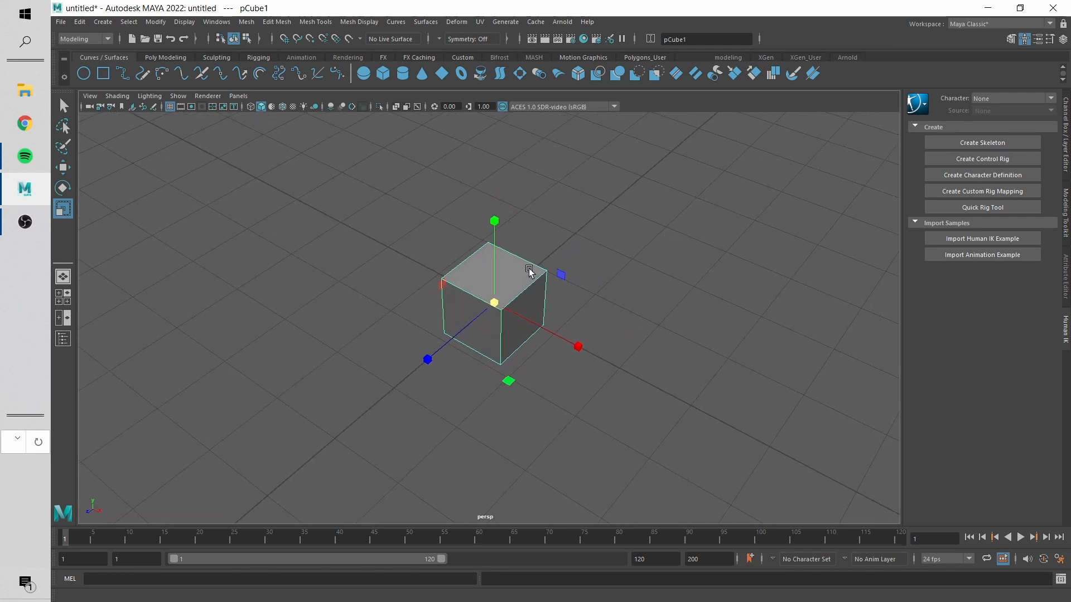
pyautogui.keyDown('alt'); pyautogui.moveTo(513, 269); pyautogui.dragTo(523, 256); pyautogui.keyUp('alt')
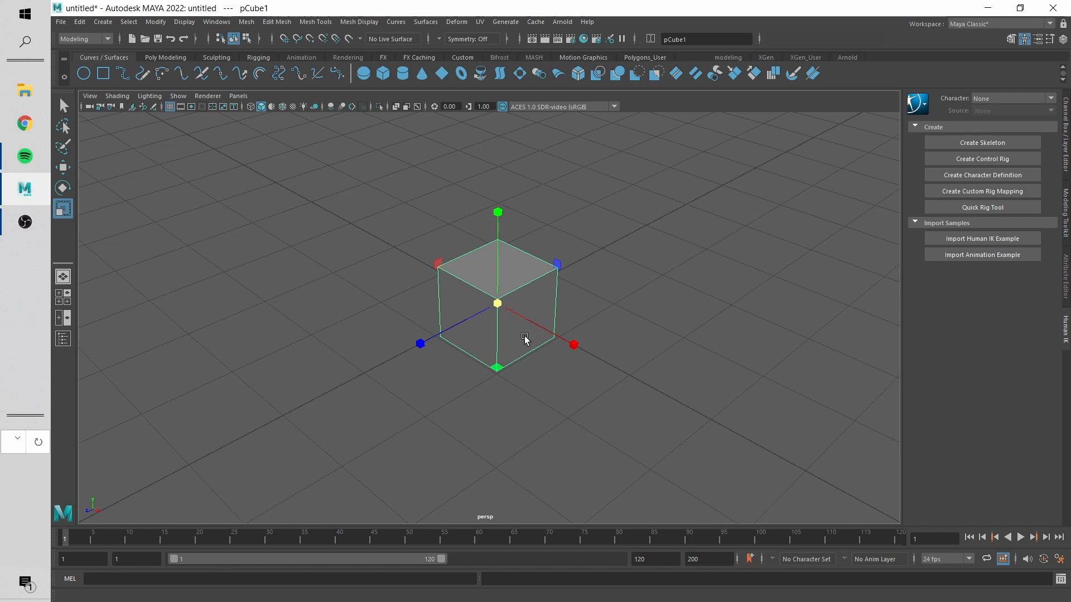
pyautogui.rightClick(479, 278)
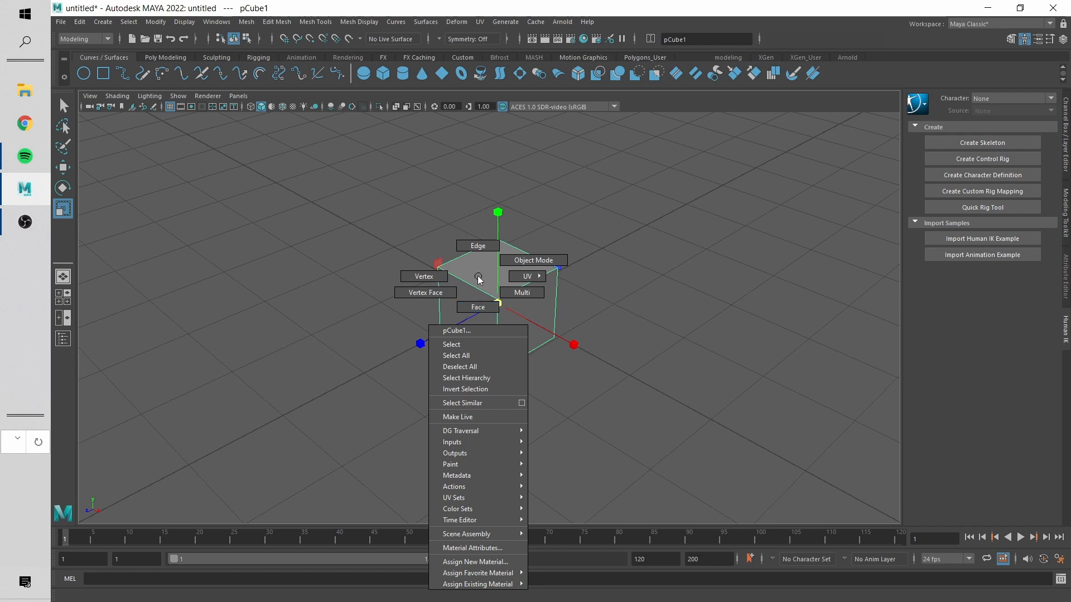
pyautogui.moveTo(480, 279); pyautogui.dragTo(478, 248, button='right')
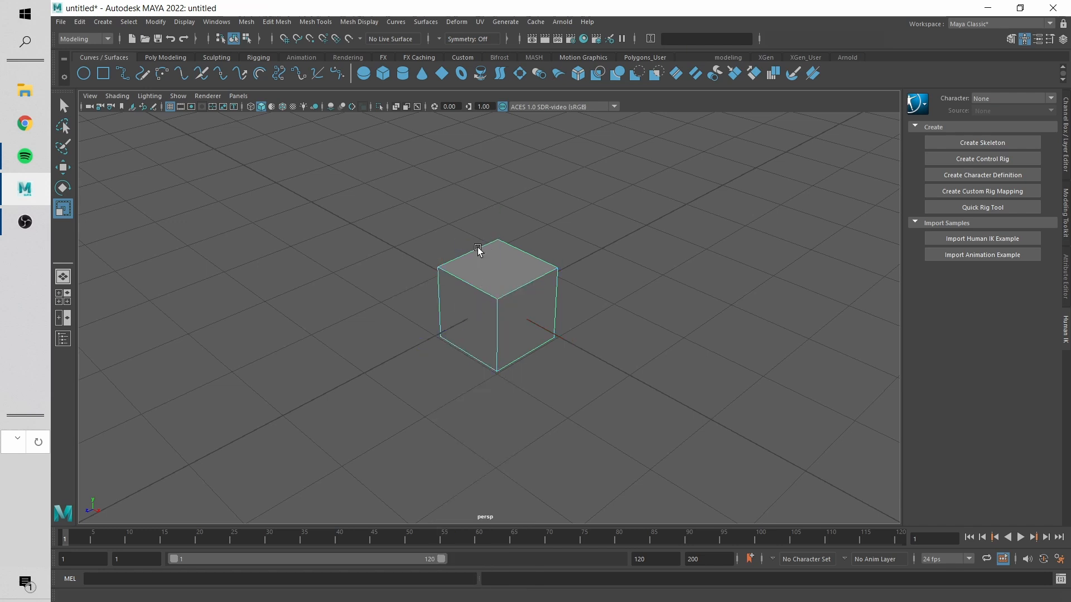
pyautogui.scroll(3, 478, 252)
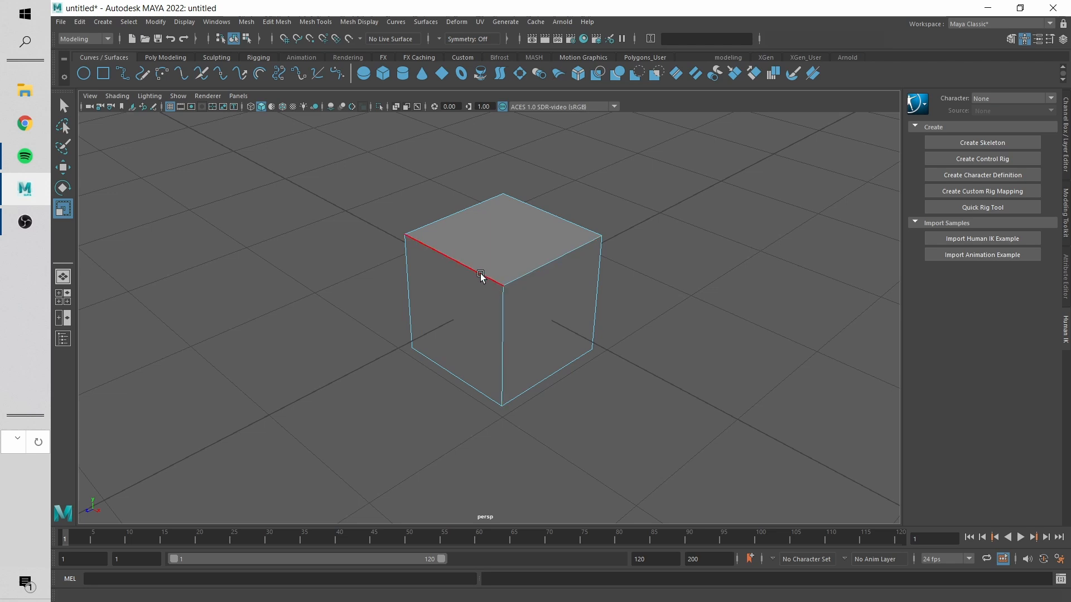
pyautogui.click(464, 268)
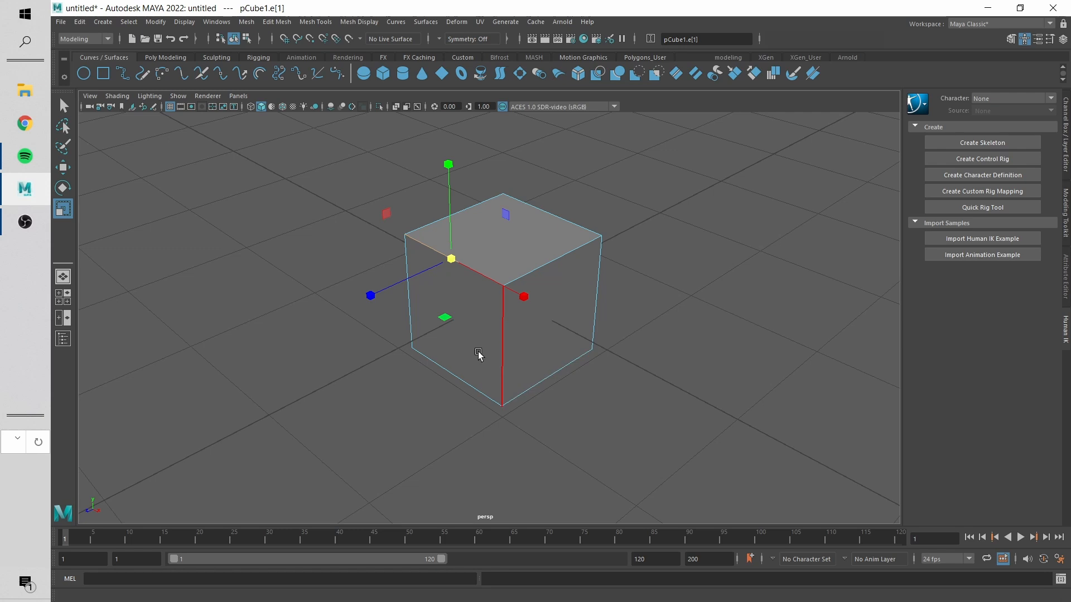
# - Add the other three top edges, the front and left vertical edges and the bottom front-left edge to the selection
pyautogui.keyDown('shift'); pyautogui.click(560, 260); pyautogui.keyUp('shift')
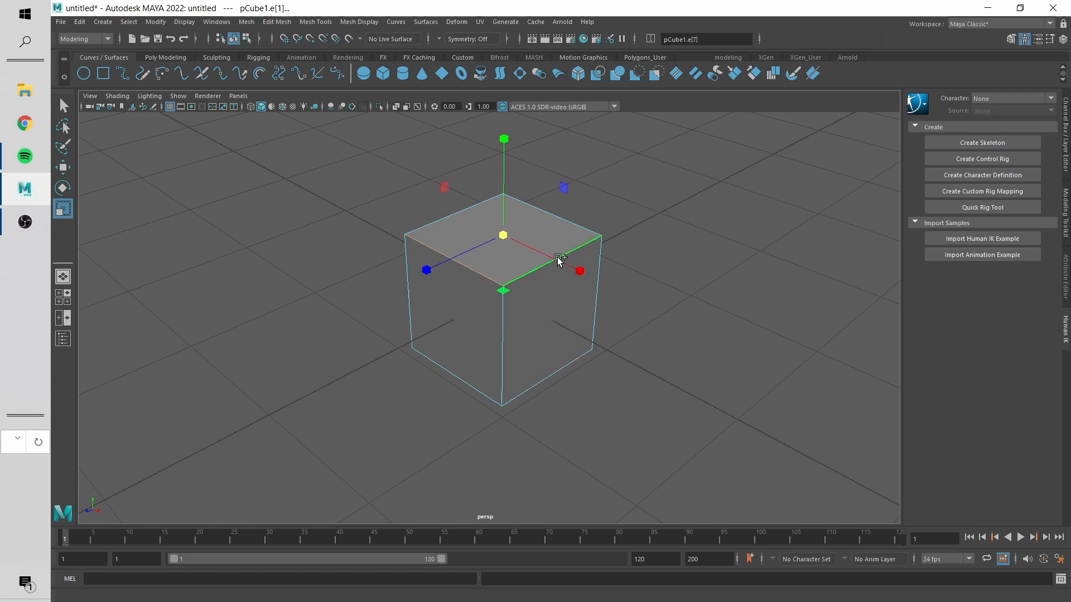
pyautogui.keyDown('shift'); pyautogui.click(562, 217); pyautogui.keyUp('shift')
pyautogui.keyDown('shift'); pyautogui.click(440, 219); pyautogui.keyUp('shift')
pyautogui.keyDown('shift'); pyautogui.click(503, 354); pyautogui.keyUp('shift')
pyautogui.keyDown('shift'); pyautogui.click(471, 388); pyautogui.keyUp('shift')
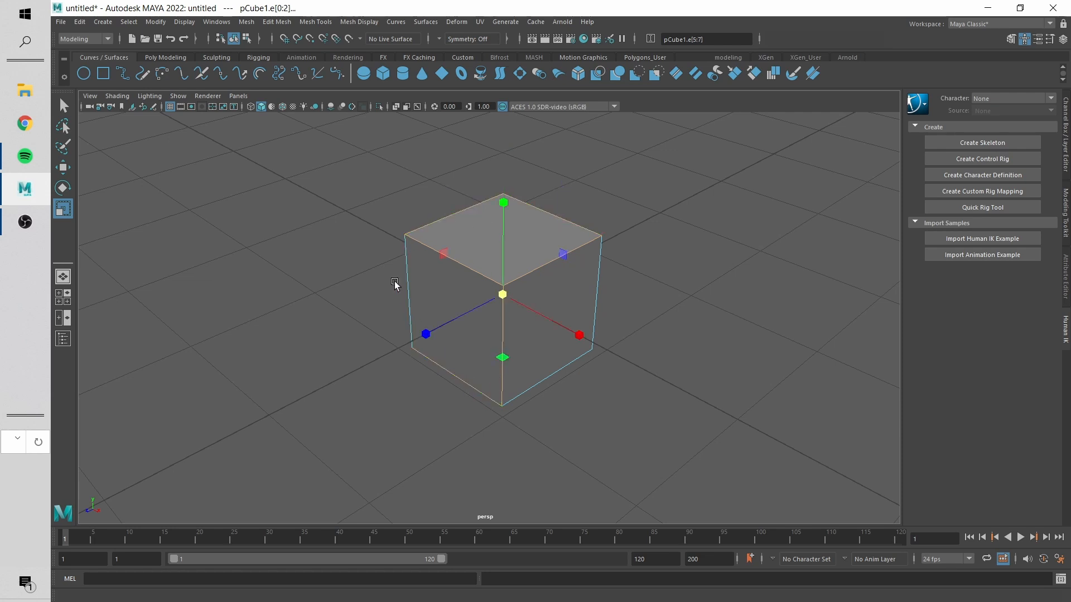
pyautogui.keyDown('shift'); pyautogui.click(406, 282); pyautogui.keyUp('shift')
# - Toggle the cube's bottom front-right edge and add its right vertical edge to the selection
pyautogui.keyDown('shift'); pyautogui.moveTo(566, 404); pyautogui.dragTo(549, 371); pyautogui.keyUp('shift')
pyautogui.keyDown('shift'); pyautogui.moveTo(566, 394); pyautogui.dragTo(552, 371); pyautogui.keyUp('shift')
pyautogui.keyDown('shift'); pyautogui.click(593, 294); pyautogui.keyUp('shift')
pyautogui.keyDown('shift'); pyautogui.click(595, 294); pyautogui.keyUp('shift')
pyautogui.scroll(-2, 612, 371)
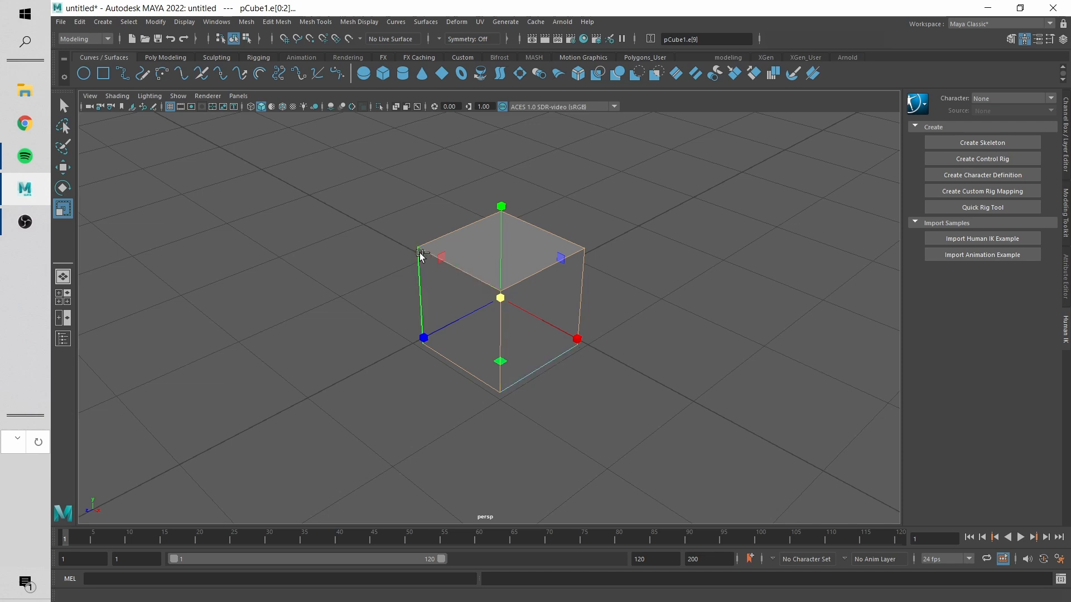
# - Toggle off the edges meeting at the cube's upper-left corner, and box-select all of the cube's edges
pyautogui.moveTo(382, 220); pyautogui.dragTo(428, 270)
pyautogui.moveTo(298, 155); pyautogui.dragTo(708, 454)
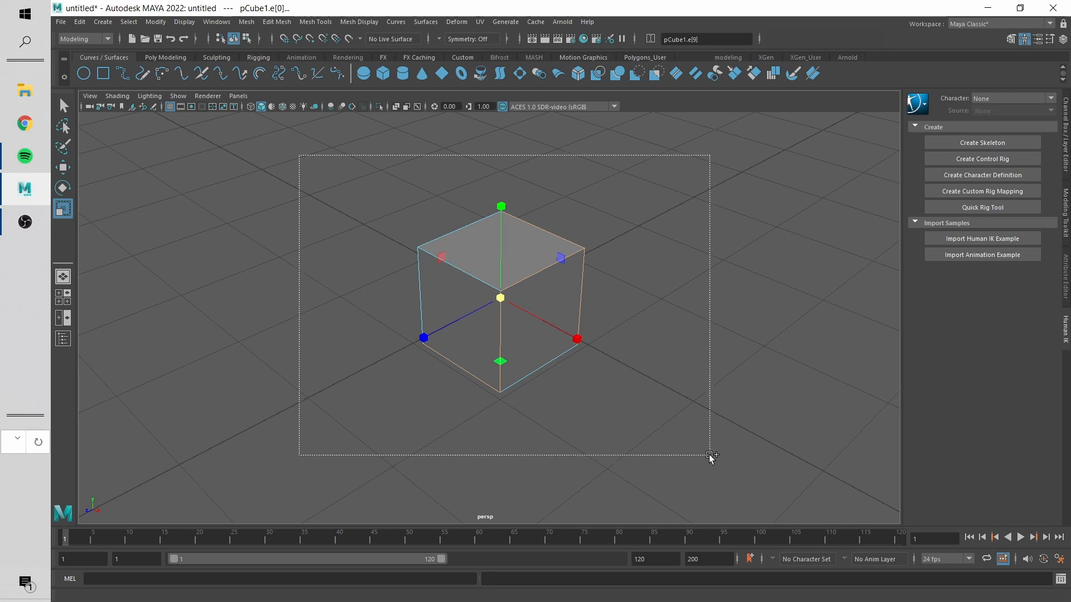
pyautogui.moveTo(709, 454); pyautogui.dragTo(708, 454)
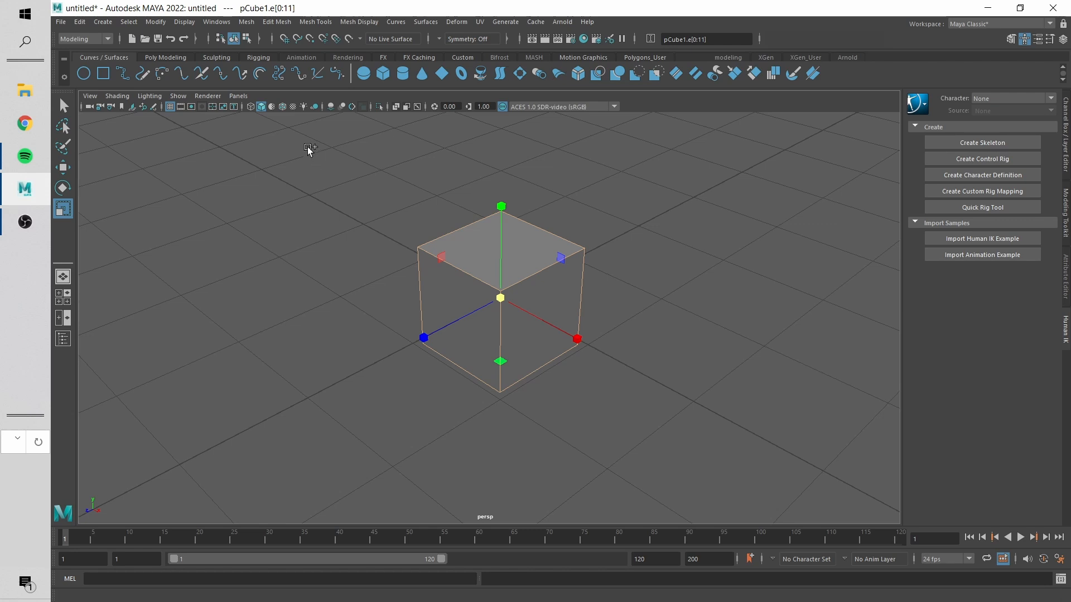
pyautogui.moveTo(307, 146); pyautogui.dragTo(684, 463)
# - Deselect the left vertical and top back-right edges, and clear the remaining edges with a selection box
pyautogui.keyDown('alt'); pyautogui.moveTo(648, 337); pyautogui.dragTo(581, 220); pyautogui.keyUp('alt')
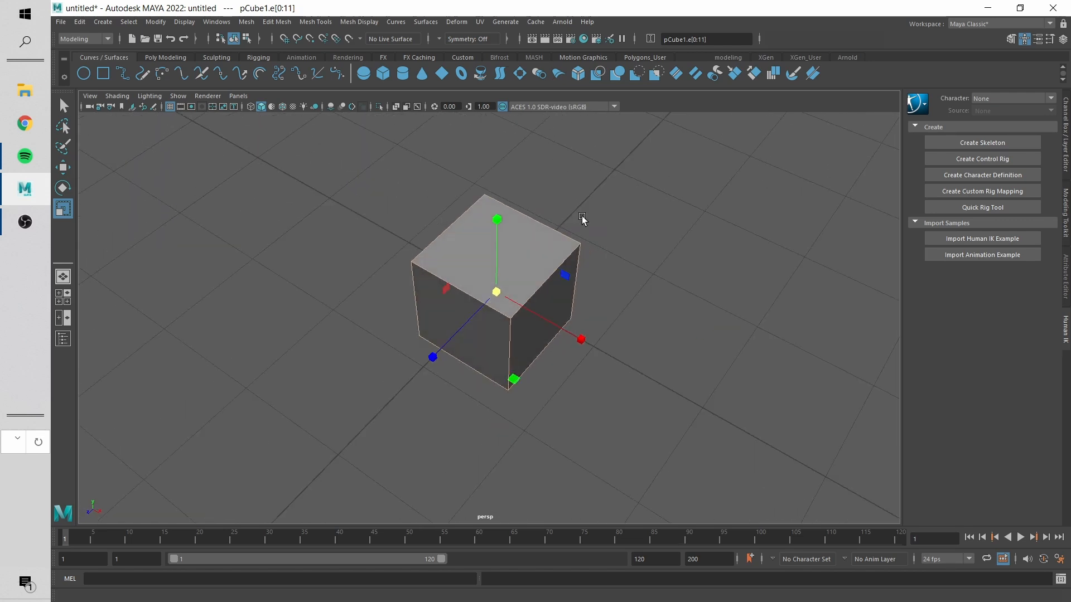
pyautogui.keyDown('alt'); pyautogui.moveTo(374, 262); pyautogui.dragTo(374, 259); pyautogui.keyUp('alt')
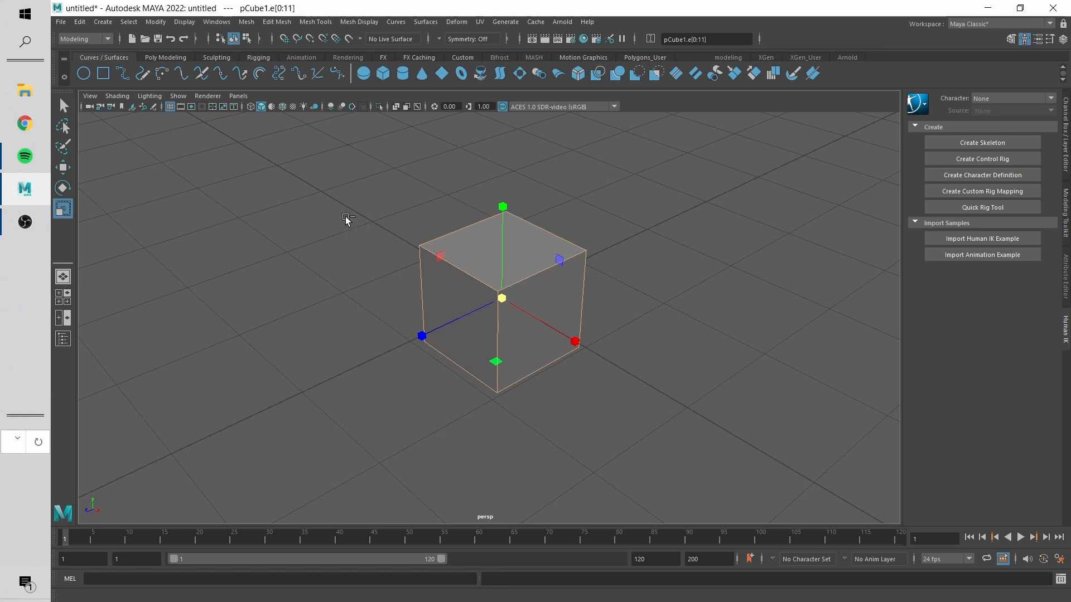
pyautogui.keyDown('ctrl'); pyautogui.click(423, 288); pyautogui.keyUp('ctrl')
pyautogui.keyDown('ctrl'); pyautogui.click(564, 234); pyautogui.keyUp('ctrl')
pyautogui.moveTo(310, 158); pyautogui.dragTo(722, 455)
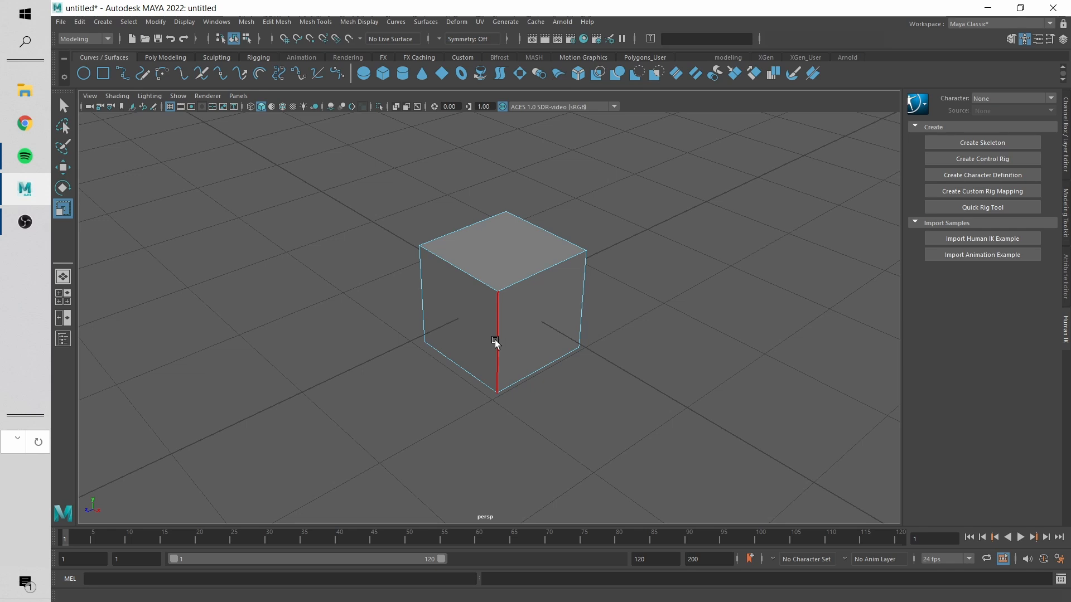
# - Box-select edges around the cube and remove them from the selection with another box
pyautogui.moveTo(401, 206); pyautogui.dragTo(475, 341)
pyautogui.moveTo(577, 228); pyautogui.dragTo(584, 265)
pyautogui.scroll(-5, 646, 270)
pyautogui.moveTo(642, 218); pyautogui.dragTo(375, 385)
pyautogui.keyDown('ctrl'); pyautogui.moveTo(369, 222); pyautogui.dragTo(633, 424); pyautogui.keyUp('ctrl')
# - Select the top front-left, top back-right and front vertical edges together, and return the cube to object selection with nothing selected
pyautogui.keyDown('shift'); pyautogui.click(457, 280); pyautogui.keyUp('shift')
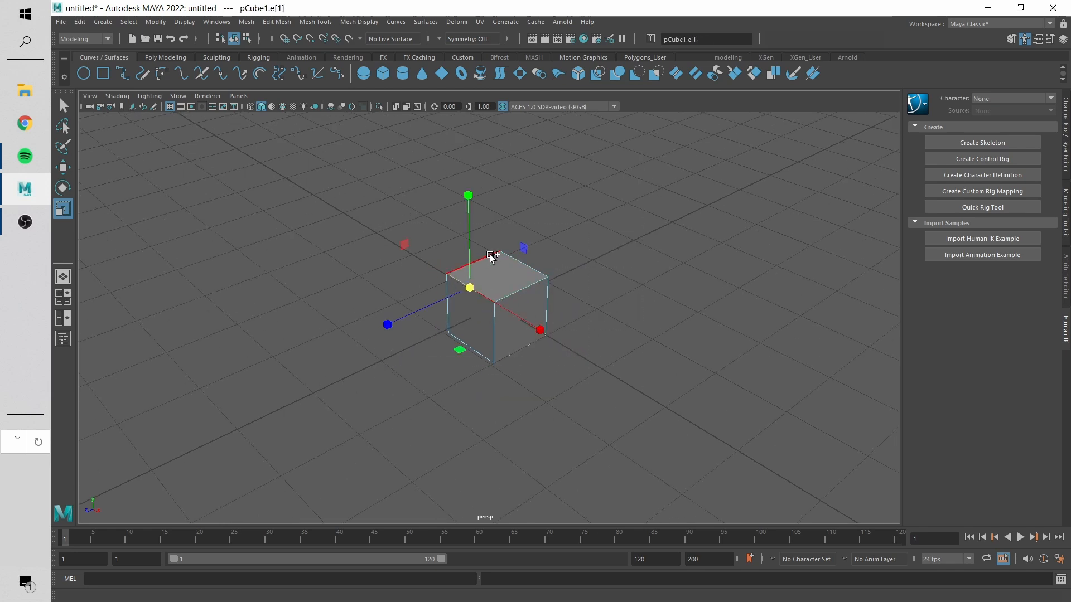
pyautogui.keyDown('shift'); pyautogui.click(515, 260); pyautogui.keyUp('shift')
pyautogui.keyDown('shift'); pyautogui.click(495, 357); pyautogui.keyUp('shift')
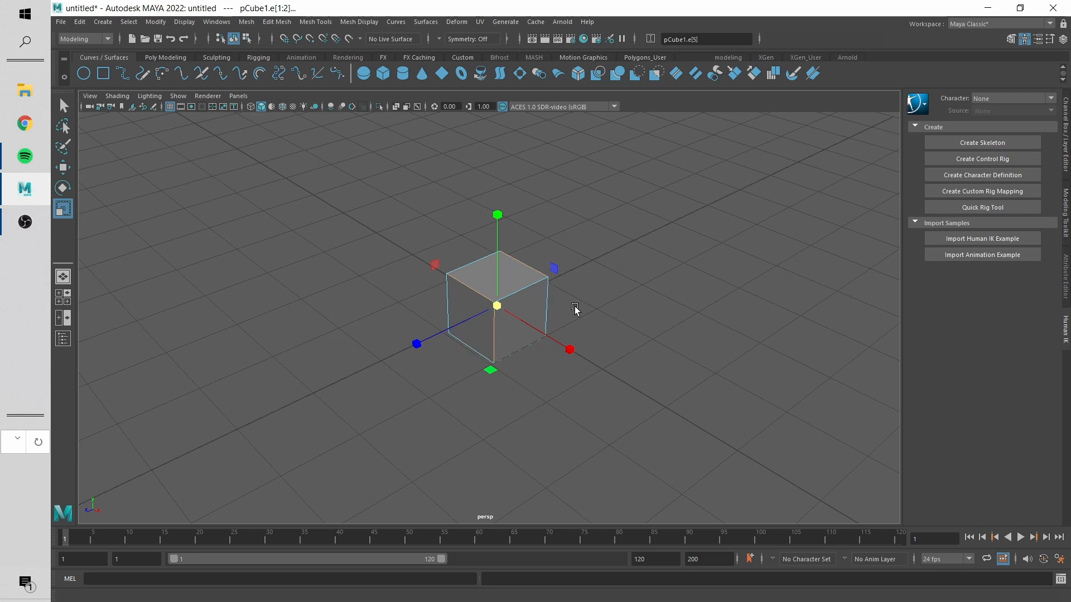
pyautogui.click(606, 311)
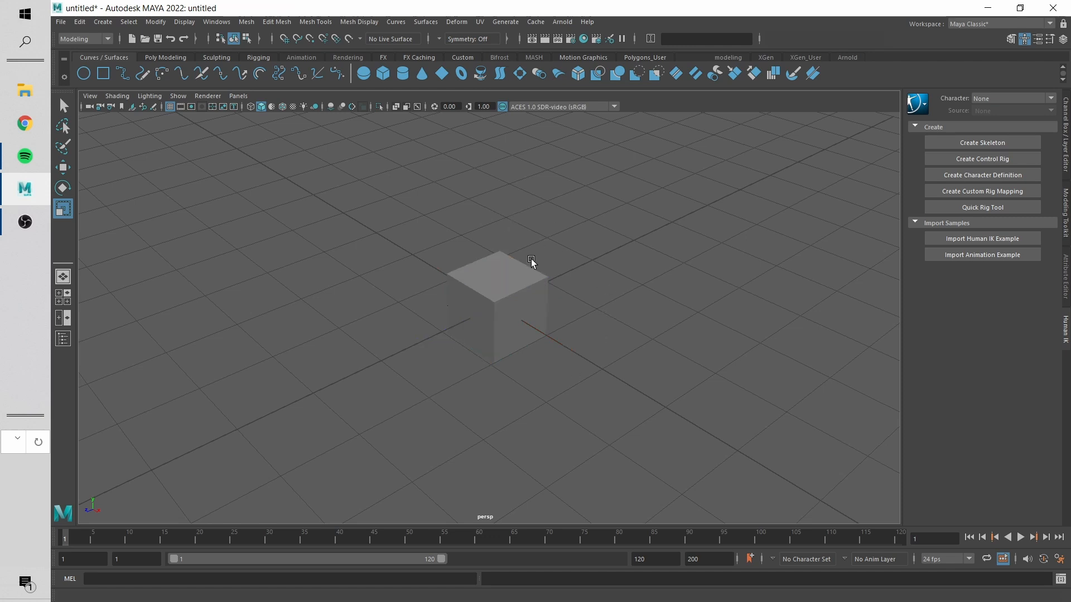
# - Switch the cube to face selection and select its top face and both front-facing side faces
pyautogui.click(520, 296)
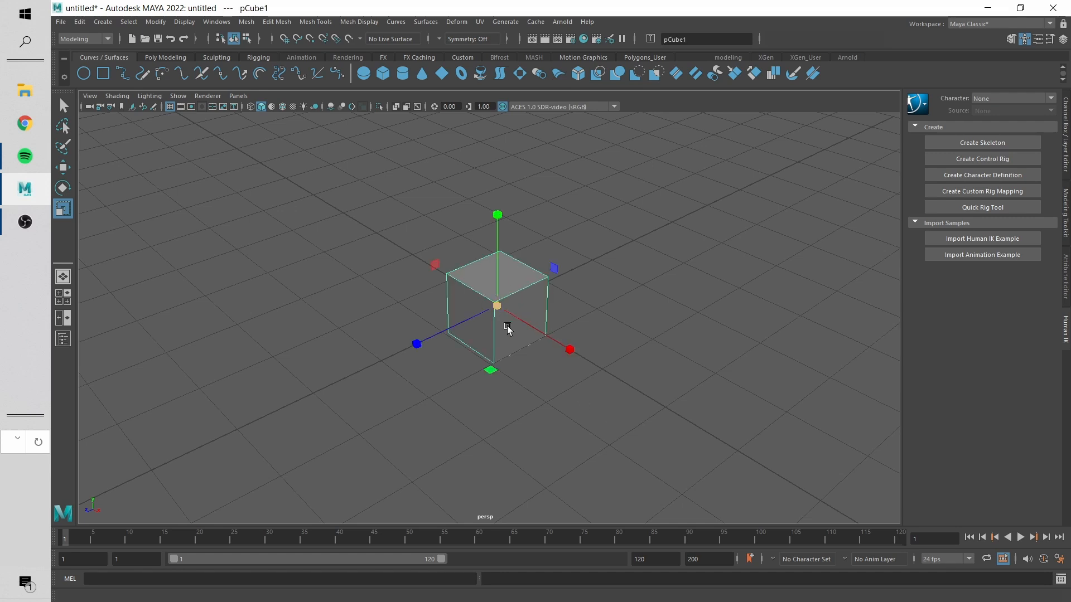
pyautogui.scroll(3, 457, 283)
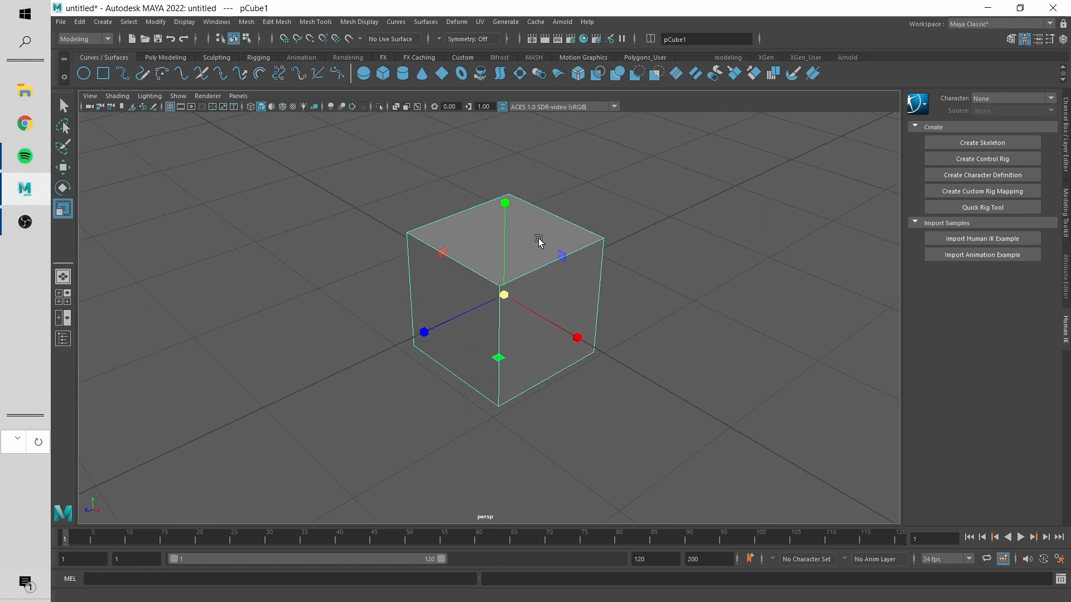
pyautogui.rightClick(538, 239)
pyautogui.moveTo(538, 239); pyautogui.dragTo(540, 270, button='right')
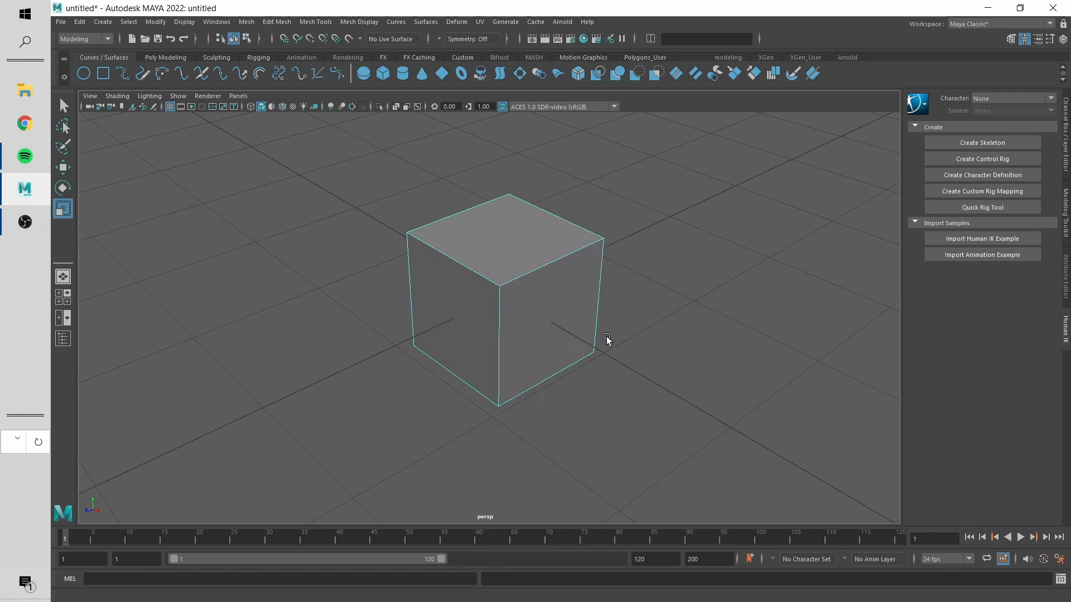
pyautogui.click(504, 224)
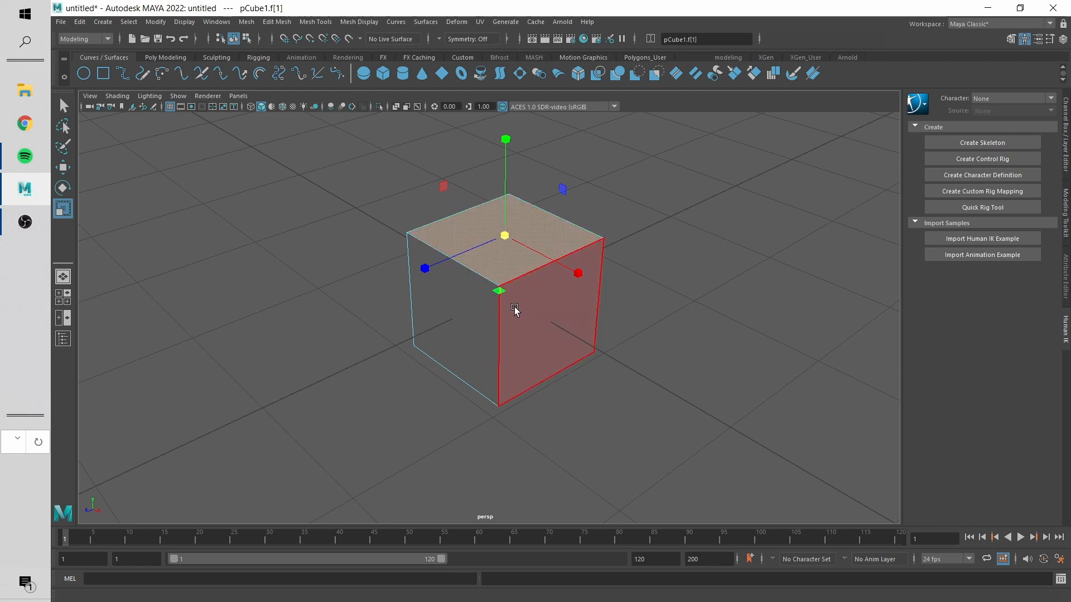
pyautogui.keyDown('shift'); pyautogui.click(550, 323); pyautogui.keyUp('shift')
pyautogui.keyDown('shift'); pyautogui.click(458, 332); pyautogui.keyUp('shift')
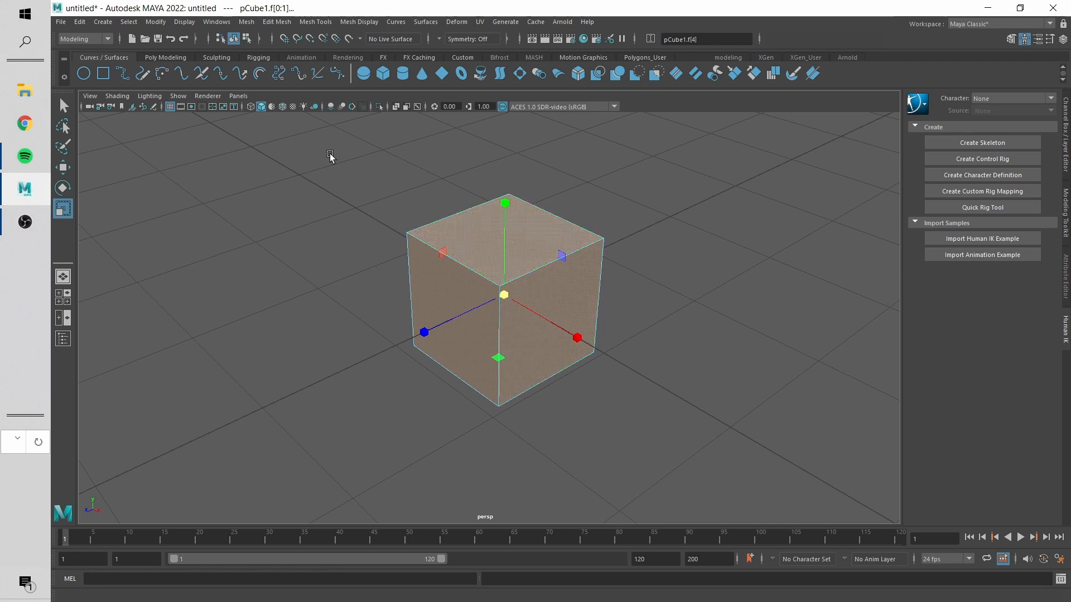
# - Box-select all of the cube's faces and deselect them with another box
pyautogui.keyDown('alt'); pyautogui.moveTo(684, 285); pyautogui.dragTo(595, 349); pyautogui.keyUp('alt')
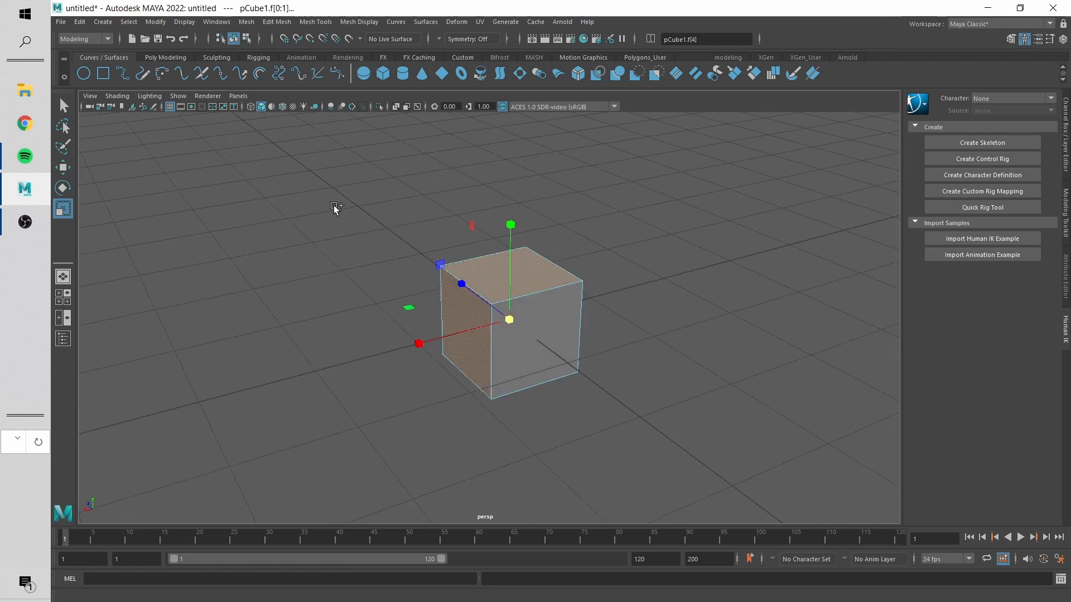
pyautogui.moveTo(318, 177); pyautogui.dragTo(708, 459)
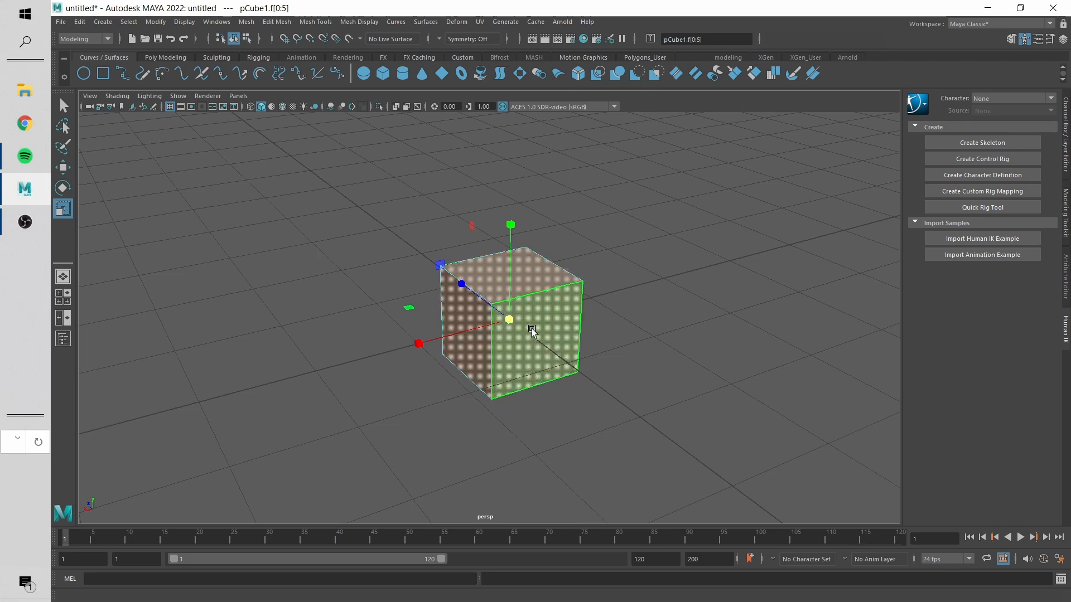
pyautogui.moveTo(274, 146); pyautogui.dragTo(726, 468)
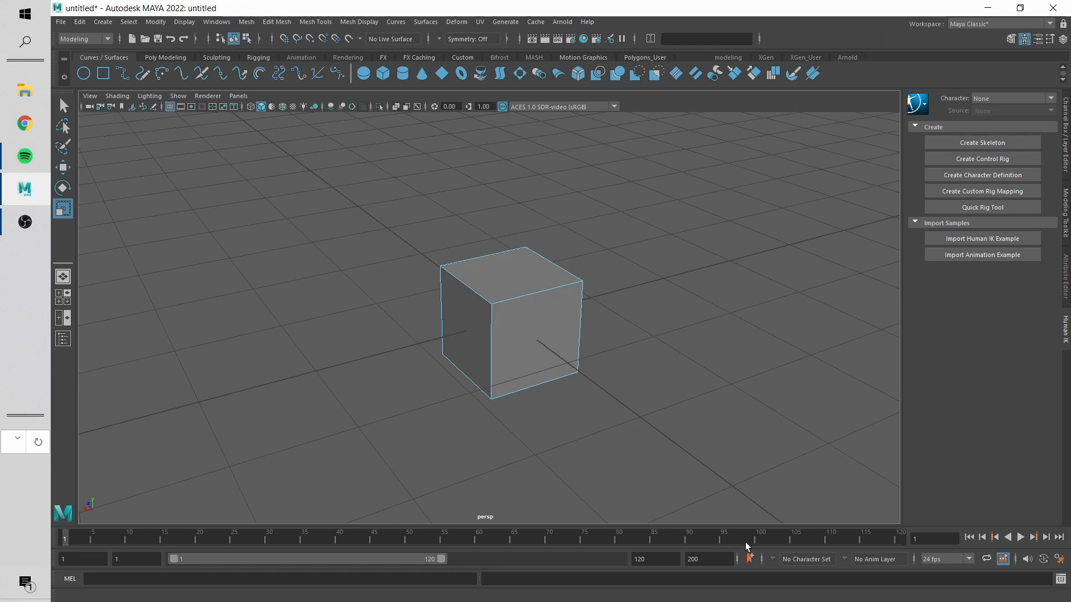
# - Switch the cube from face selection to vertex selection
pyautogui.scroll(6, 484, 296)
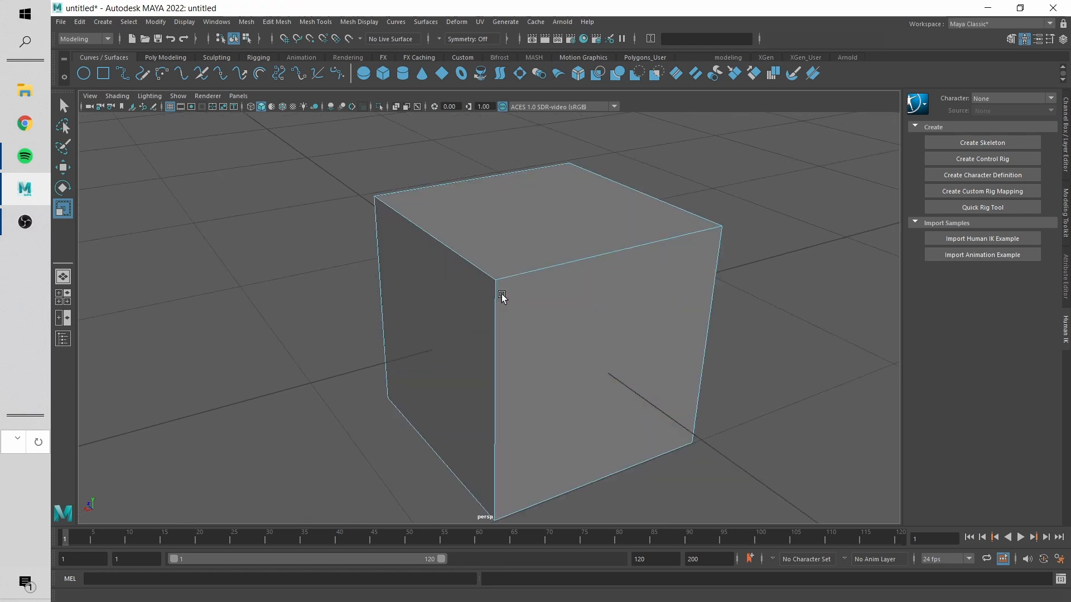
pyautogui.keyDown('alt'); pyautogui.moveTo(703, 305); pyautogui.dragTo(644, 305); pyautogui.keyUp('alt')
pyautogui.rightClick(629, 258)
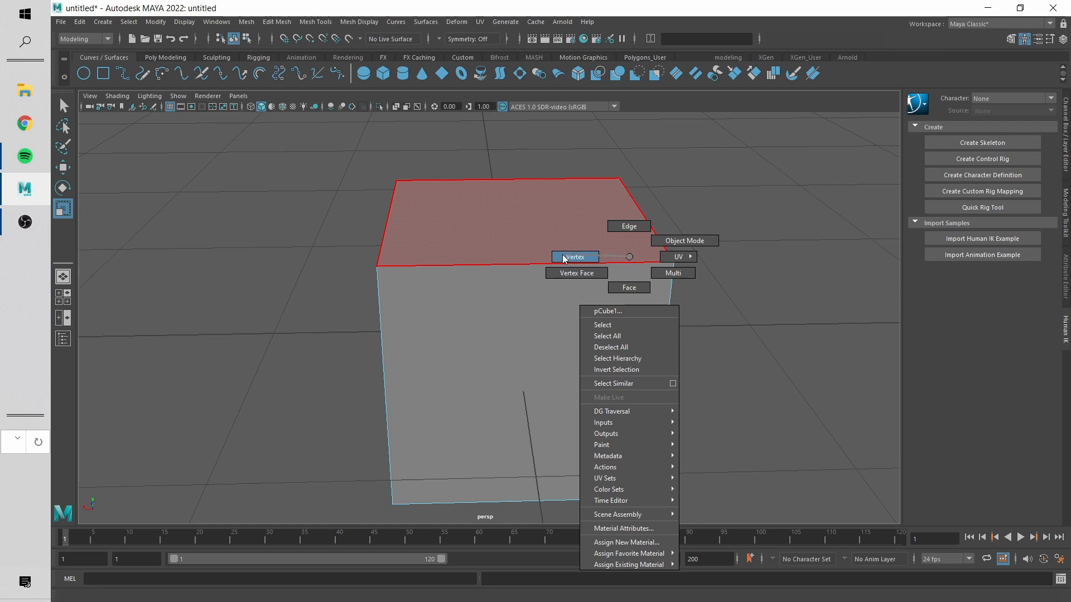
pyautogui.rightClick(614, 246)
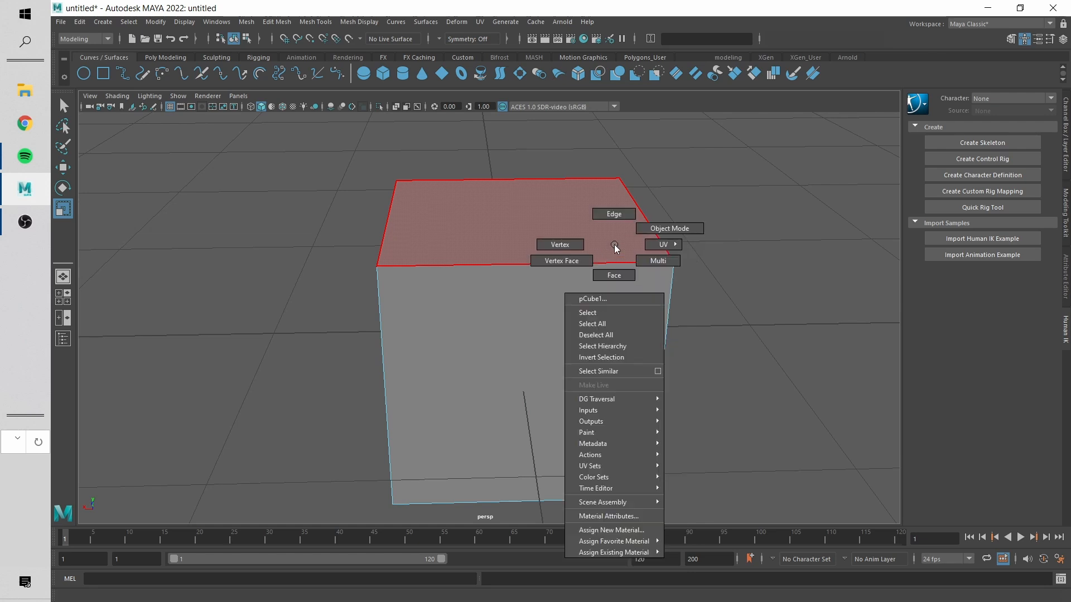
pyautogui.click(563, 244)
pyautogui.rightClick(583, 235)
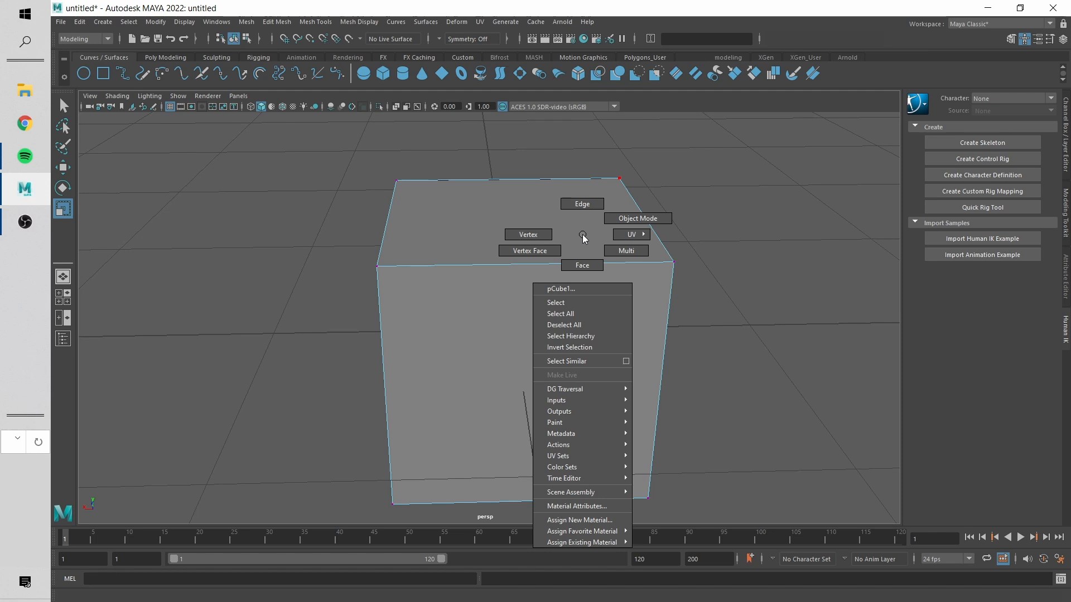
pyautogui.moveTo(583, 234); pyautogui.dragTo(581, 235, button='right')
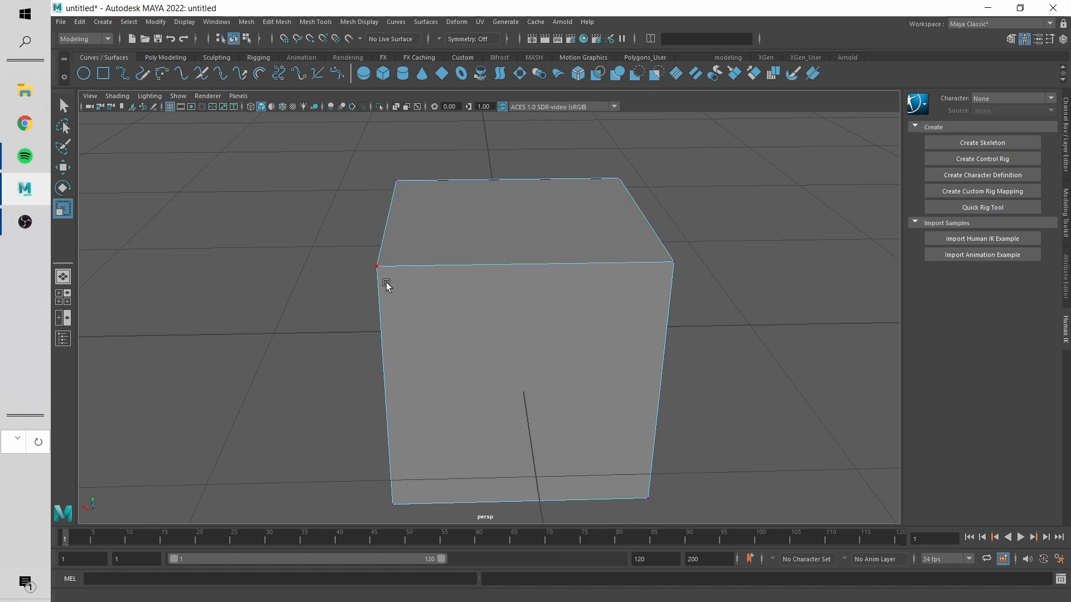
# - Set the cube to vertex selection again and select its top corner vertices one at a time
pyautogui.rightClick(585, 244)
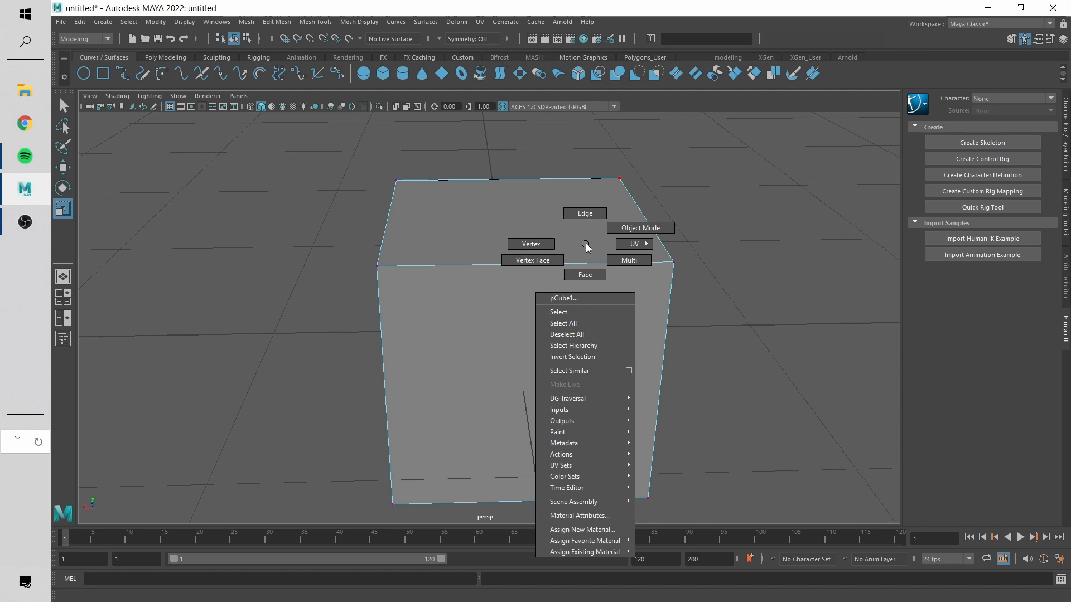
pyautogui.click(527, 244)
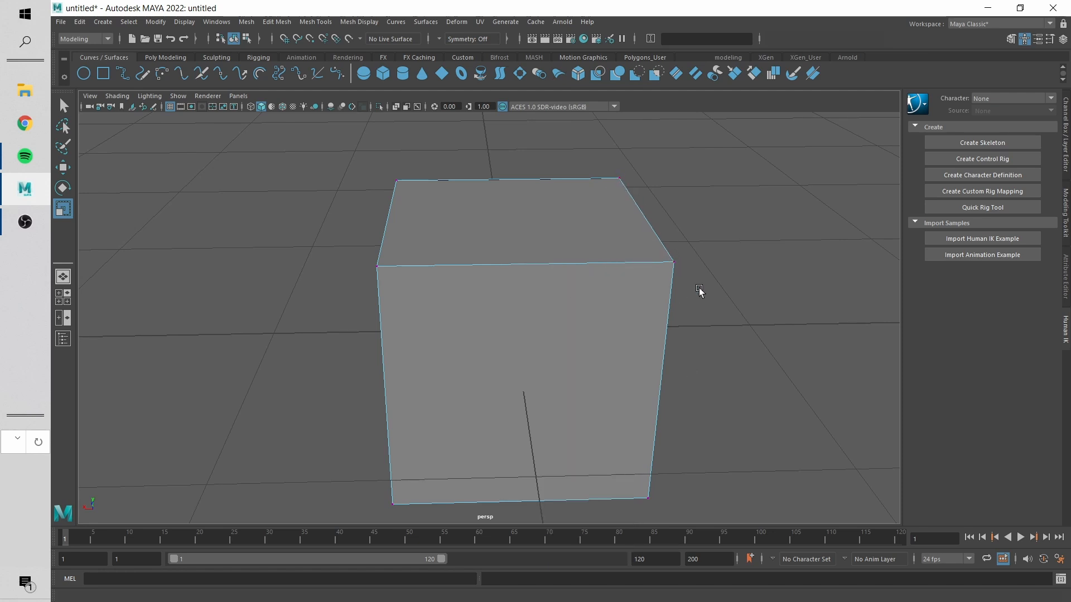
pyautogui.click(672, 262)
pyautogui.click(619, 178)
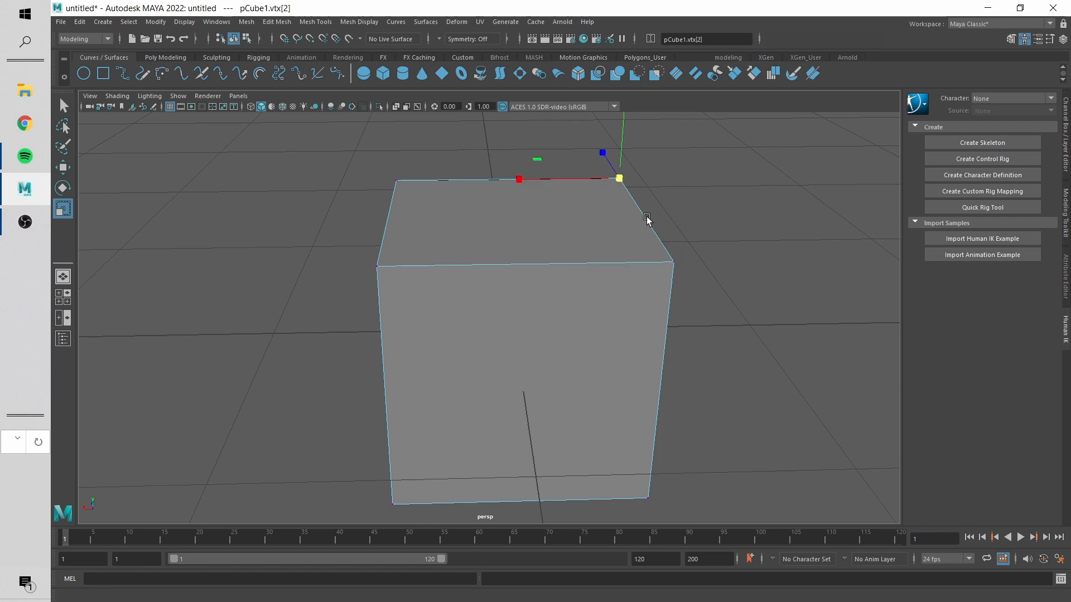
pyautogui.click(402, 182)
# - Add the other top corners to the selected vertex so all four top vertices of the cube are selected together
pyautogui.keyDown('alt'); pyautogui.moveTo(532, 325); pyautogui.dragTo(599, 312); pyautogui.keyUp('alt')
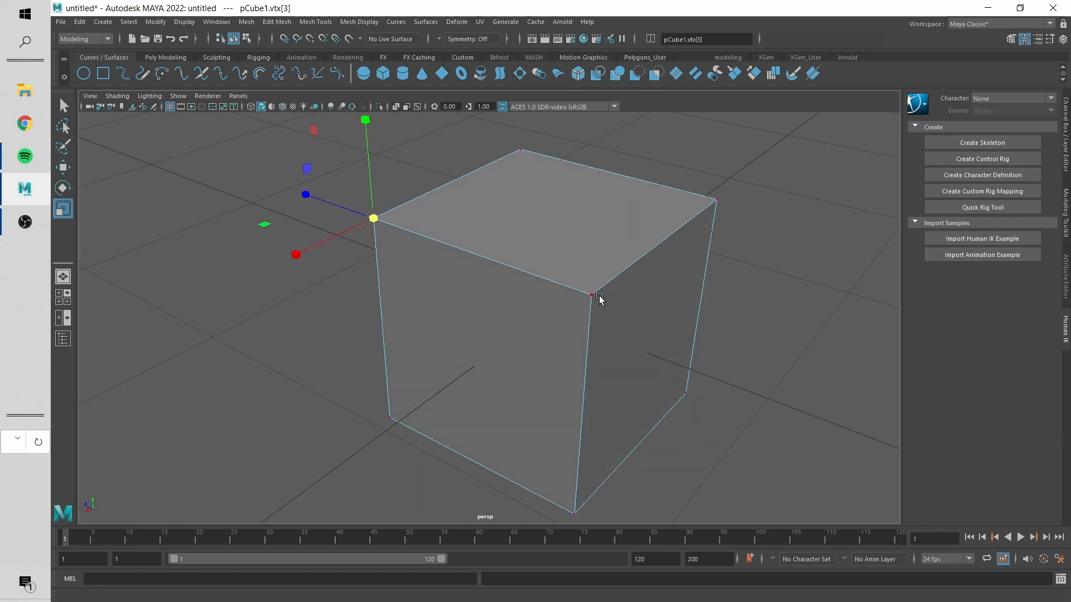
pyautogui.keyDown('shift'); pyautogui.click(590, 295); pyautogui.keyUp('shift')
pyautogui.keyDown('shift'); pyautogui.click(716, 200); pyautogui.keyUp('shift')
pyautogui.keyDown('shift'); pyautogui.click(522, 149); pyautogui.keyUp('shift')
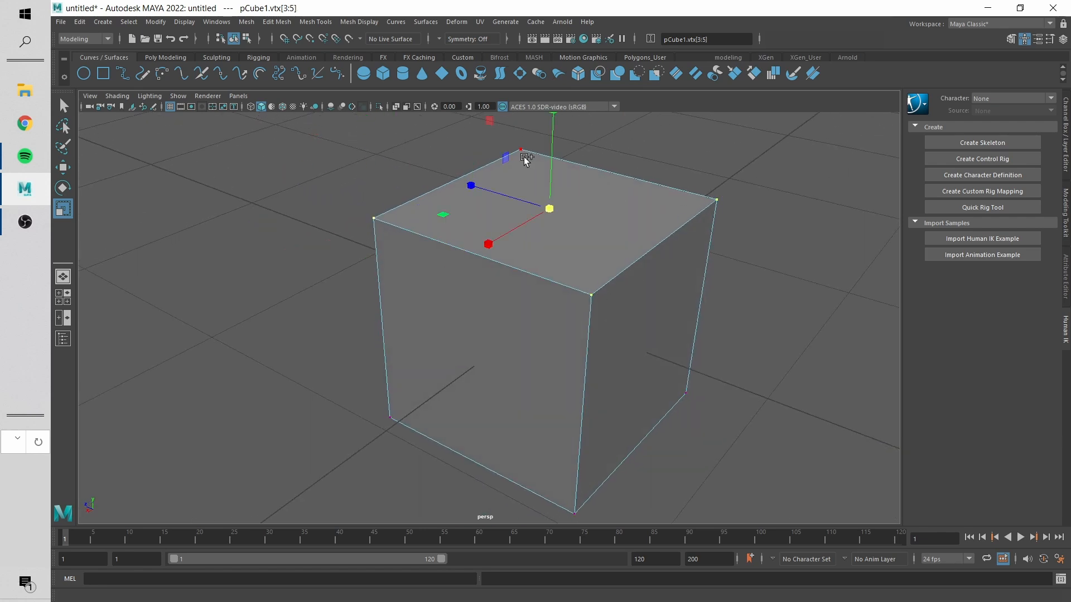
pyautogui.keyDown('shift'); pyautogui.click(522, 150); pyautogui.keyUp('shift')
# - Box-select all of the cube's vertices at once
pyautogui.scroll(-3, 585, 245)
pyautogui.keyDown('alt'); pyautogui.moveTo(608, 319); pyautogui.dragTo(662, 320); pyautogui.keyUp('alt')
pyautogui.keyDown('alt'); pyautogui.moveTo(636, 432); pyautogui.dragTo(552, 454); pyautogui.keyUp('alt')
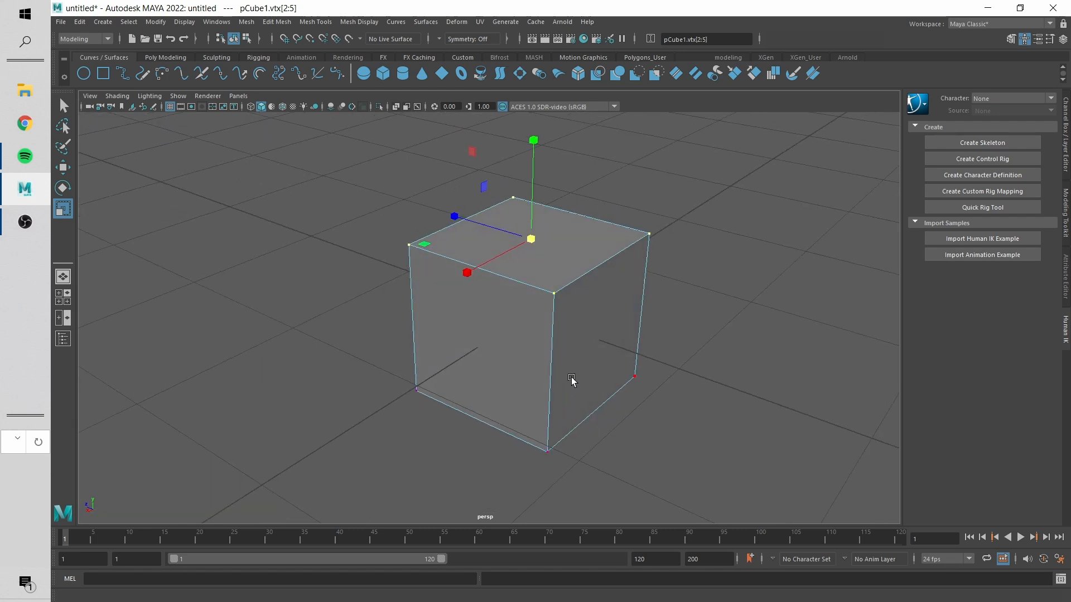
pyautogui.scroll(-2, 405, 246)
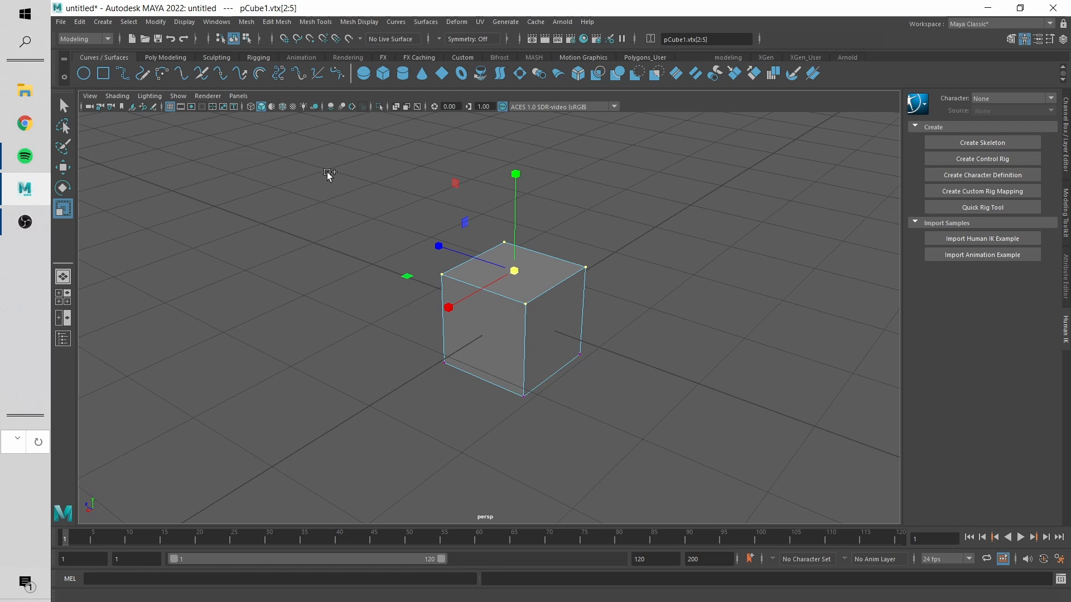
pyautogui.moveTo(316, 167); pyautogui.dragTo(728, 487)
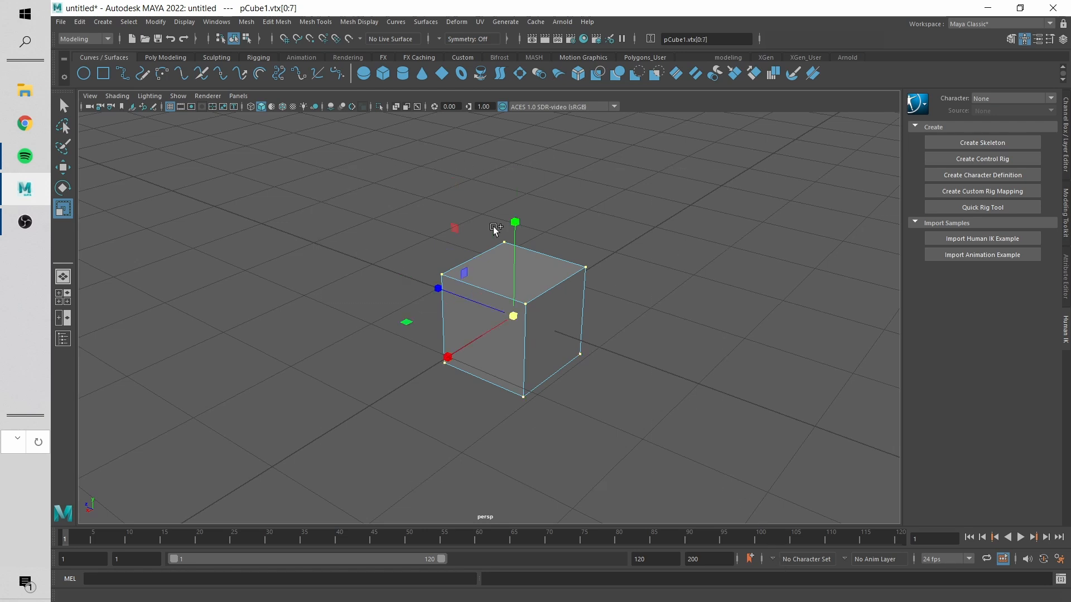
# - Activate the Move tool and return the cube from vertex selection to object selection
pyautogui.keyDown('alt'); pyautogui.moveTo(504, 229); pyautogui.dragTo(660, 245); pyautogui.keyUp('alt')
pyautogui.press('w')
pyautogui.keyDown('alt'); pyautogui.moveTo(530, 227); pyautogui.dragTo(567, 222); pyautogui.keyUp('alt')
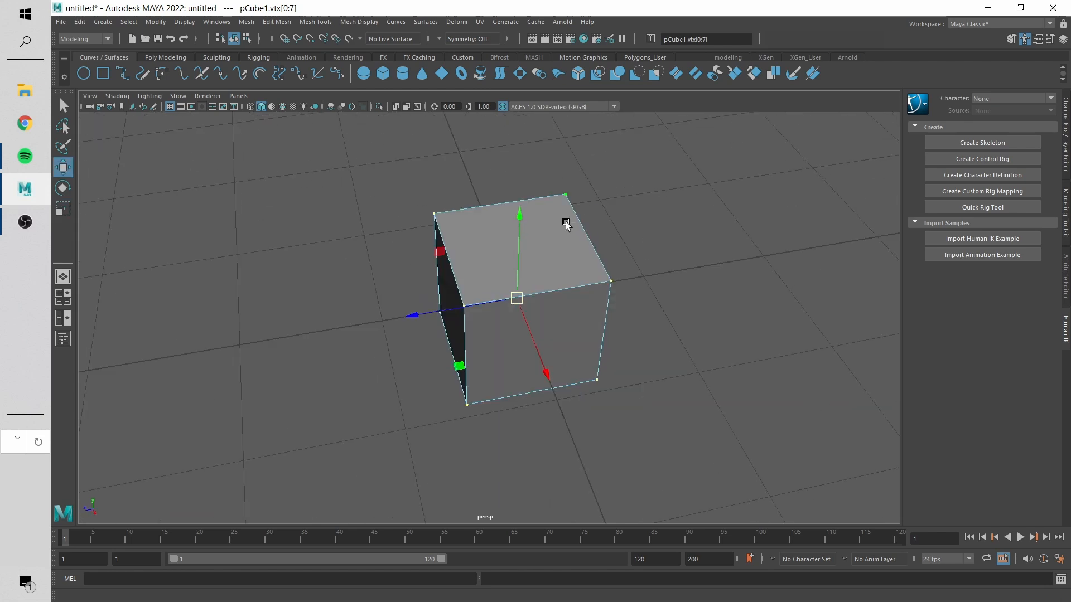
pyautogui.moveTo(567, 222); pyautogui.dragTo(628, 188, button='right')
pyautogui.keyDown('alt'); pyautogui.moveTo(628, 188); pyautogui.dragTo(710, 239); pyautogui.keyUp('alt')
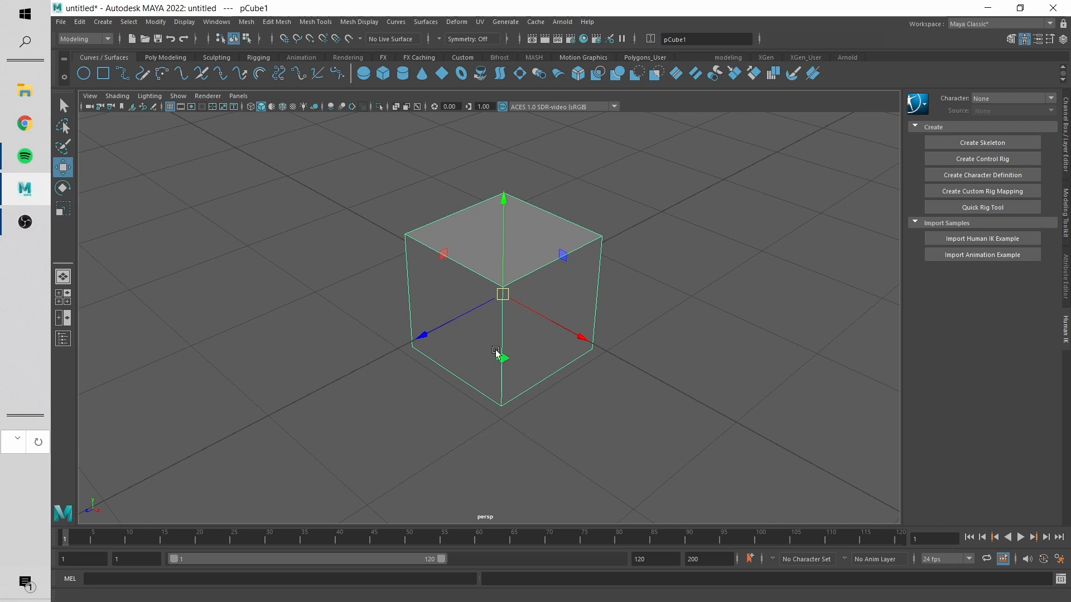
# - Switch the cube back to vertex selection and select individual vertices of its top face
pyautogui.moveTo(542, 240); pyautogui.dragTo(483, 243, button='right')
pyautogui.click(407, 237)
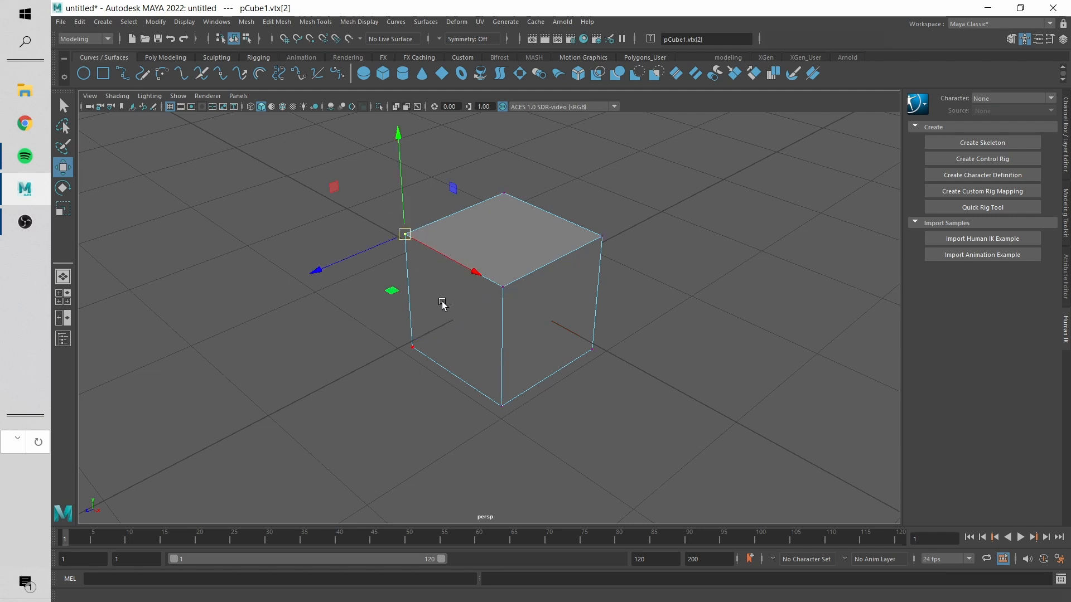
pyautogui.click(526, 208)
pyautogui.click(602, 236)
# - Switch the cube to face selection and select its top face, followed by its front-left side face alone
pyautogui.moveTo(497, 212); pyautogui.dragTo(497, 249, button='right')
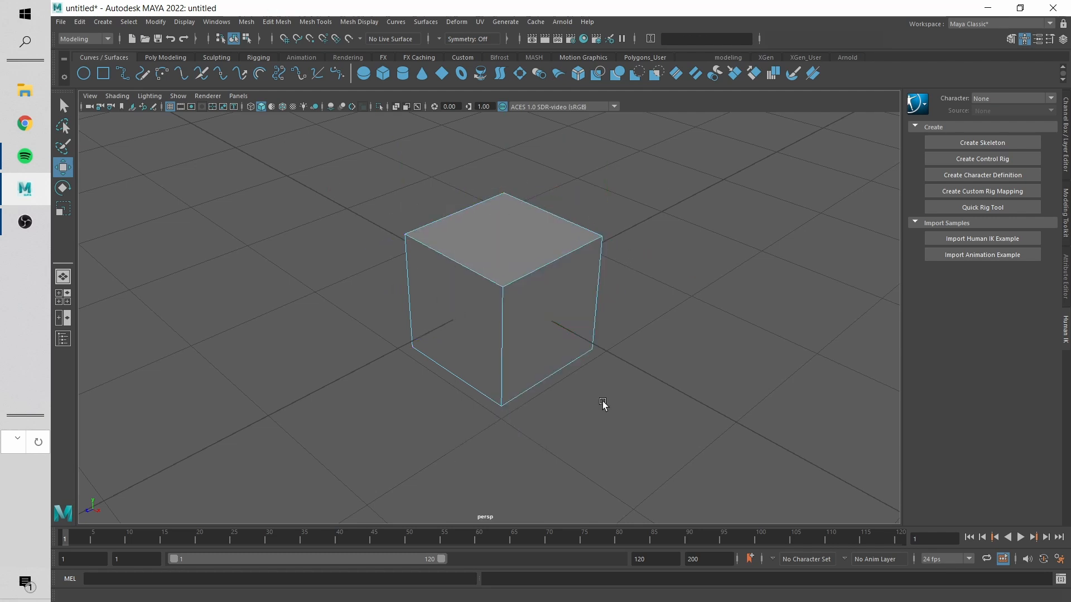
pyautogui.click(504, 225)
pyautogui.click(504, 226)
pyautogui.click(463, 346)
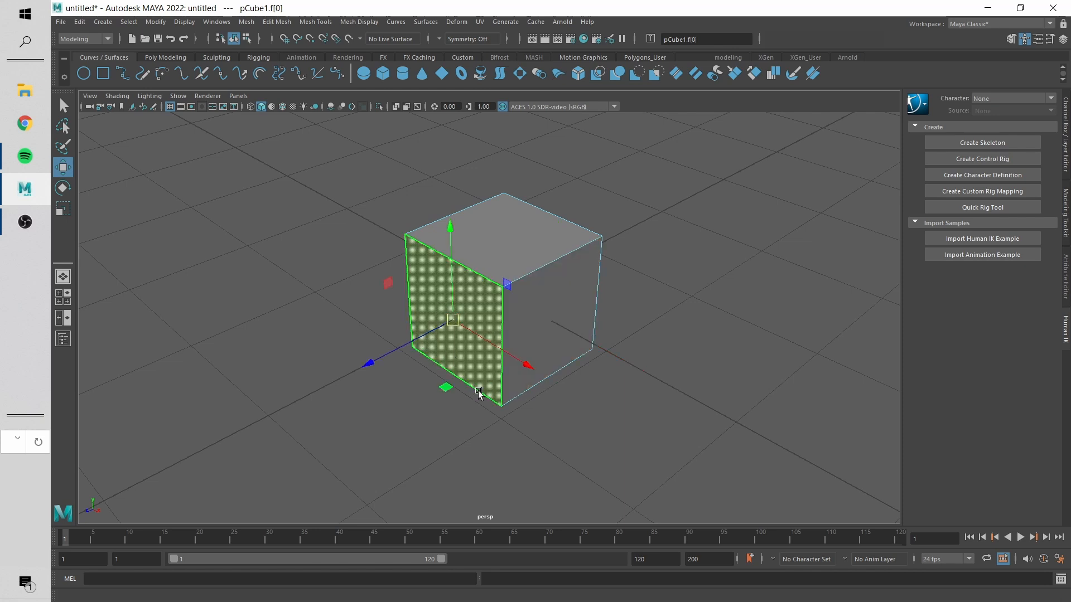
# - Return the cube from face selection to object selection with the whole cube selected
pyautogui.keyDown('alt'); pyautogui.moveTo(478, 394); pyautogui.dragTo(535, 317); pyautogui.keyUp('alt')
pyautogui.moveTo(528, 236); pyautogui.dragTo(640, 179, button='right')
pyautogui.keyDown('alt'); pyautogui.moveTo(641, 179); pyautogui.dragTo(432, 230); pyautogui.keyUp('alt')
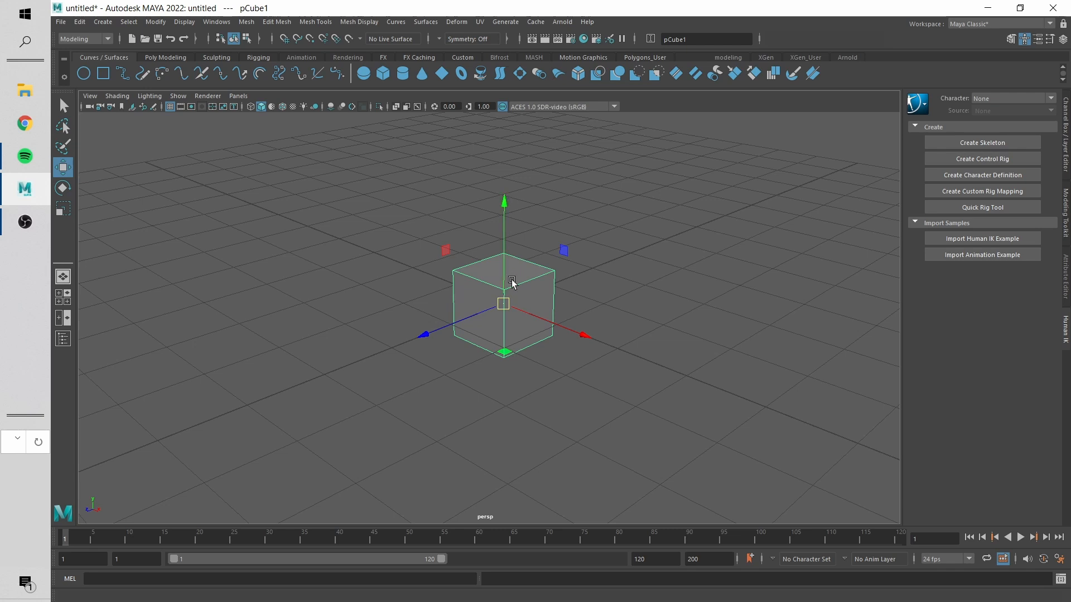
pyautogui.keyDown('alt'); pyautogui.moveTo(509, 282); pyautogui.dragTo(551, 327); pyautogui.keyUp('alt')
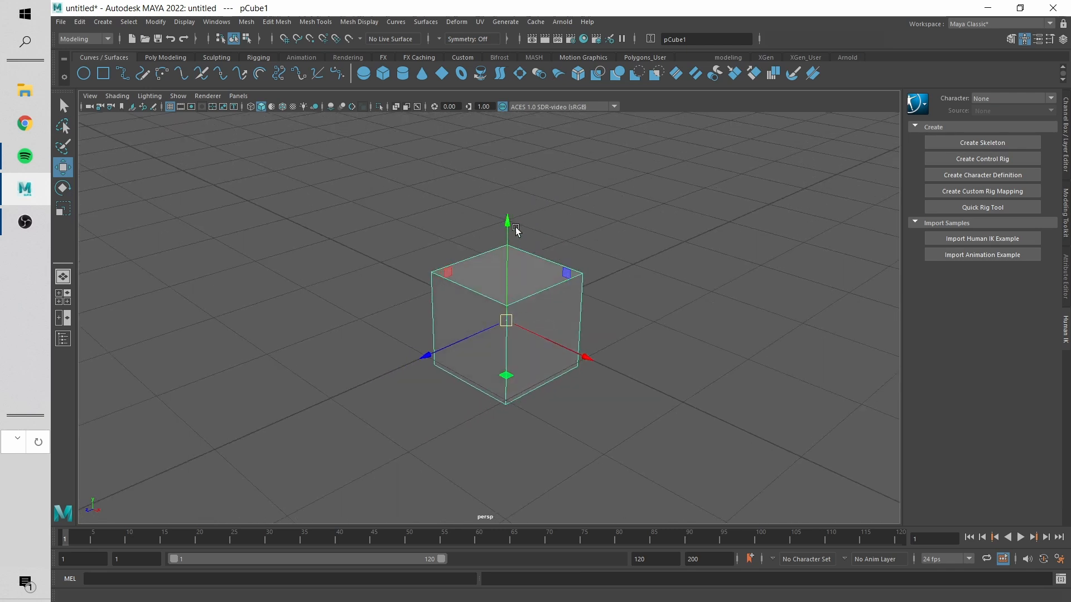
pyautogui.scroll(-3, 510, 252)
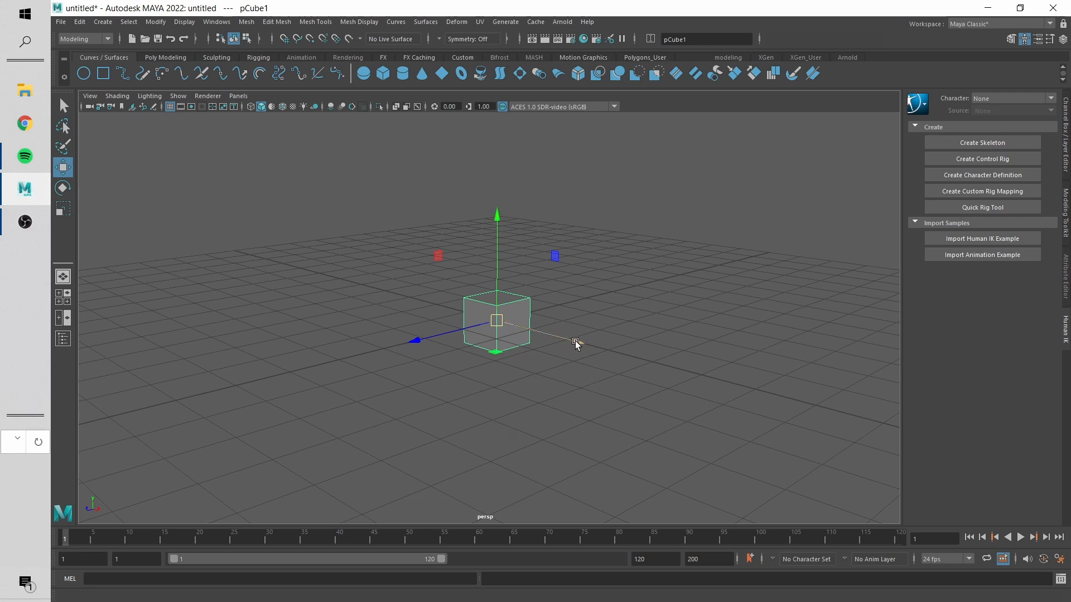
# - Shift the cube along its X and Z axes, undoing the first X move, and raise it slightly along the Y axis
pyautogui.moveTo(572, 340); pyautogui.dragTo(565, 339)
pyautogui.hotkey('ctrl', 'z')
pyautogui.moveTo(420, 337); pyautogui.dragTo(441, 368)
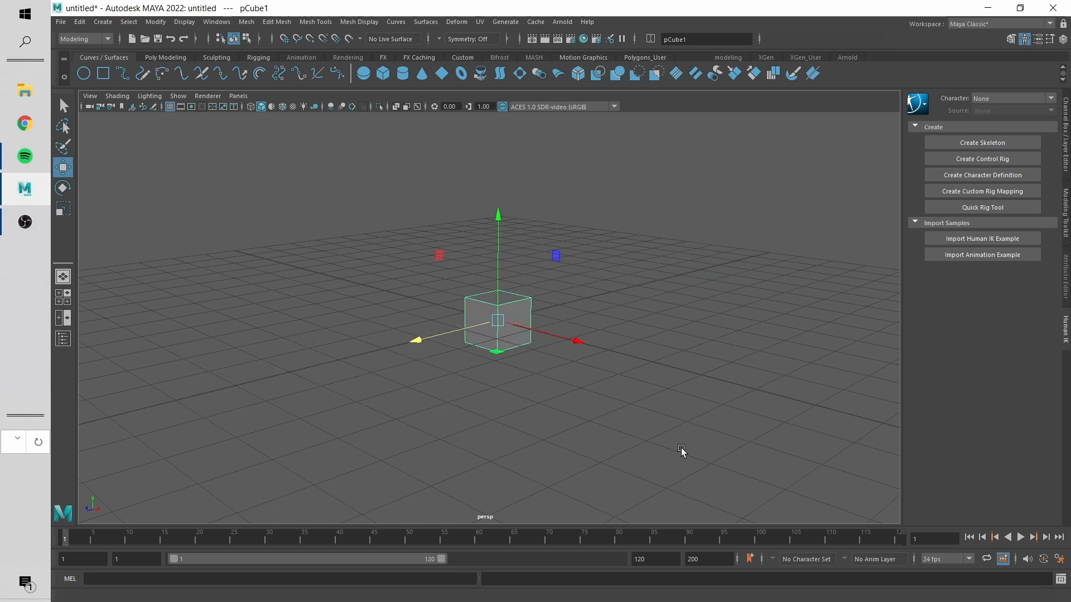
pyautogui.moveTo(574, 339); pyautogui.dragTo(558, 388)
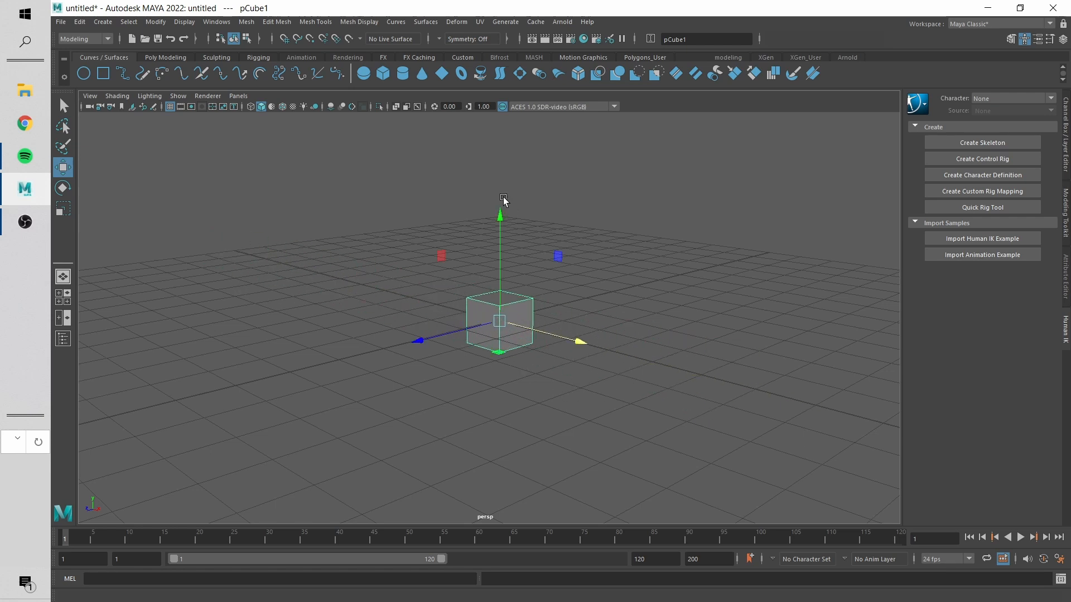
pyautogui.moveTo(497, 219); pyautogui.dragTo(575, 209)
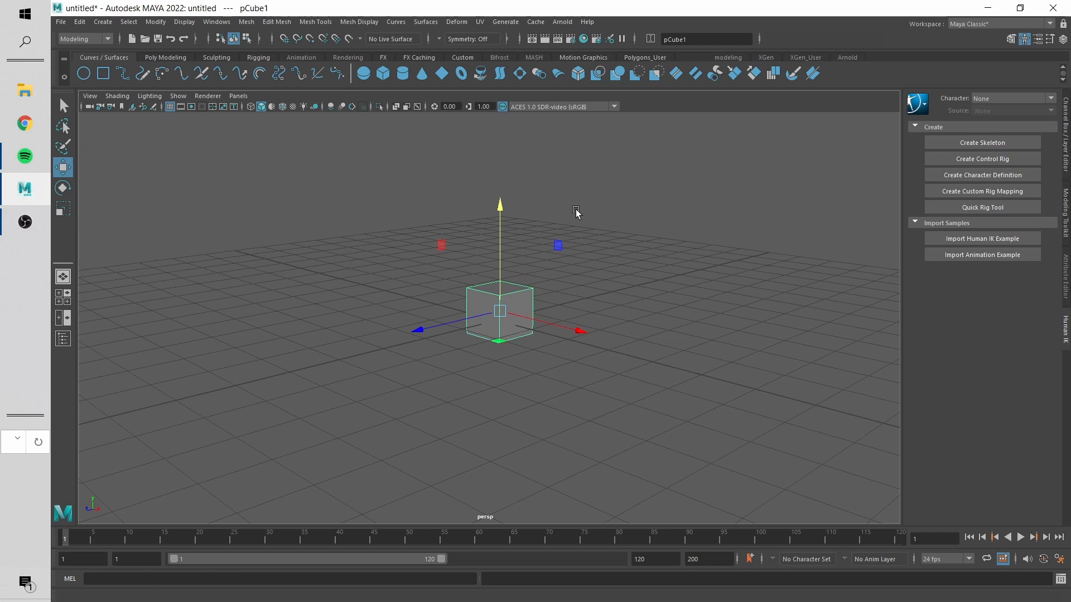
# - Nudge the cube along the X axis and lower it along the Y axis until the grid passes through its middle
pyautogui.scroll(3, 602, 290)
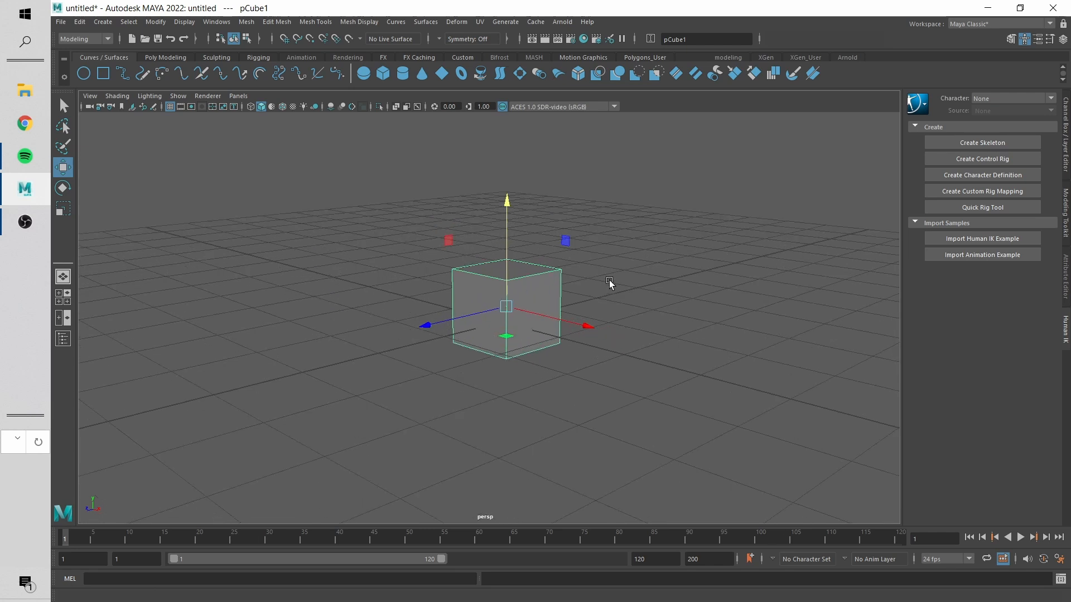
pyautogui.keyDown('alt'); pyautogui.moveTo(624, 262); pyautogui.dragTo(627, 272); pyautogui.keyUp('alt')
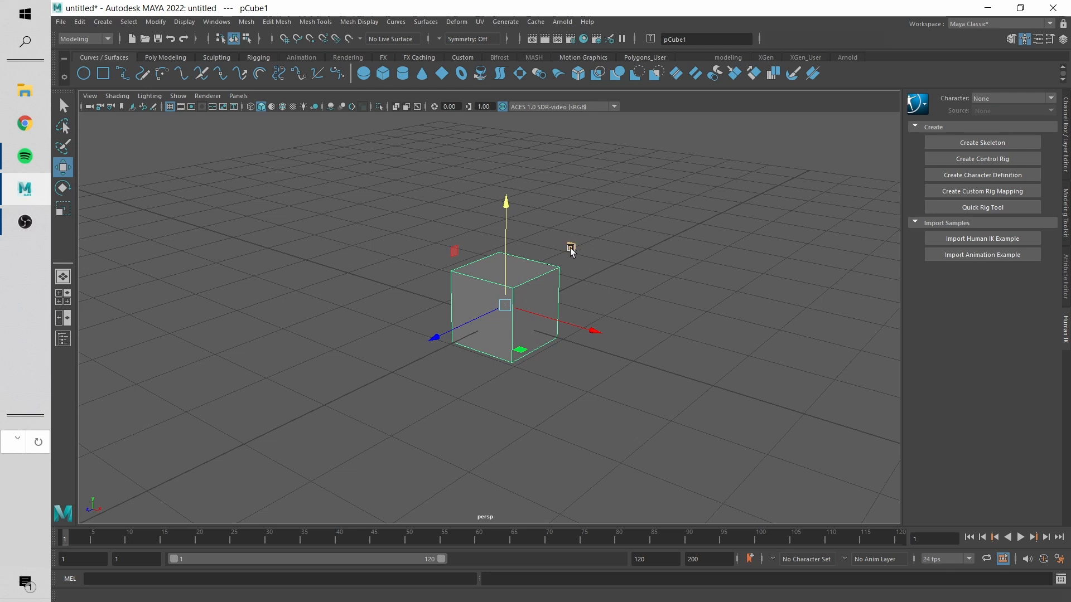
pyautogui.keyDown('alt'); pyautogui.moveTo(571, 248); pyautogui.dragTo(595, 293); pyautogui.keyUp('alt')
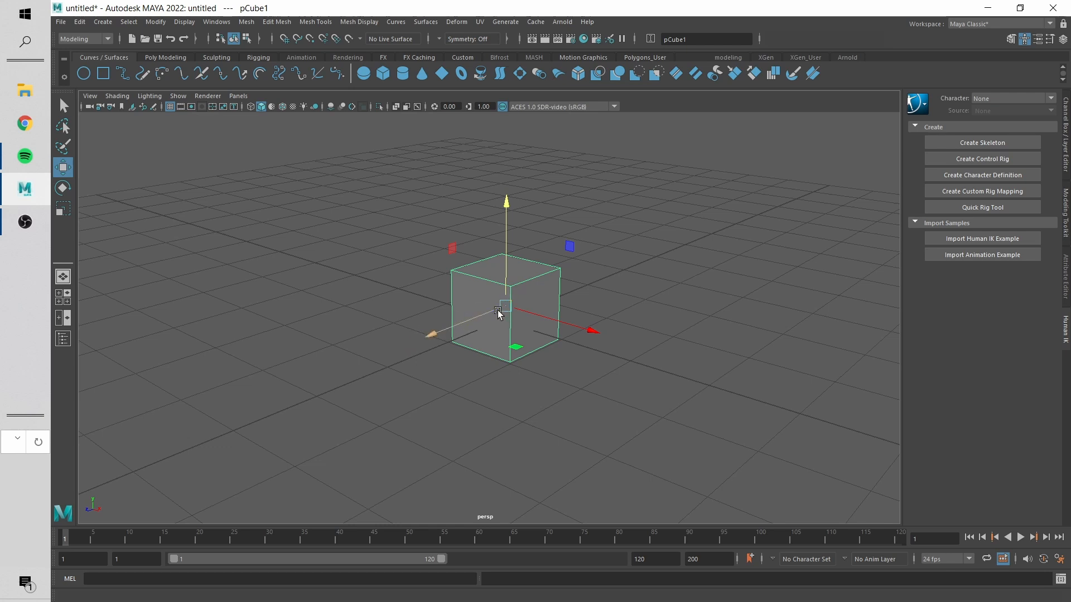
pyautogui.keyDown('alt'); pyautogui.moveTo(498, 312); pyautogui.dragTo(563, 177); pyautogui.keyUp('alt')
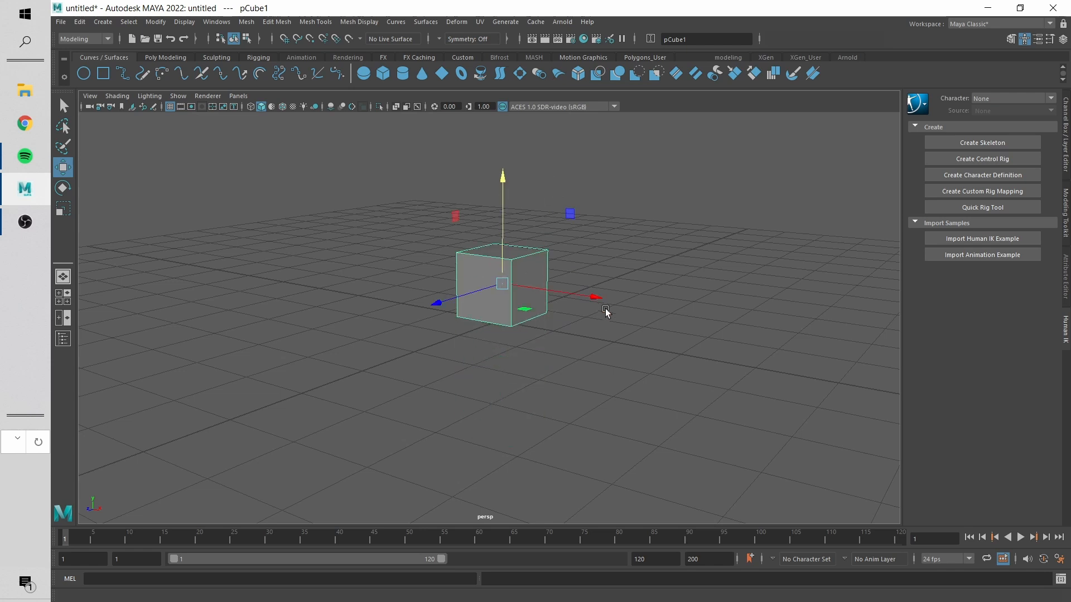
pyautogui.moveTo(594, 301)
pyautogui.mouseDown()
pyautogui.moveTo(634, 318)
pyautogui.moveTo(581, 292)
pyautogui.moveTo(607, 334)
pyautogui.moveTo(590, 299)
pyautogui.mouseUp()
pyautogui.moveTo(511, 192); pyautogui.dragTo(556, 316)
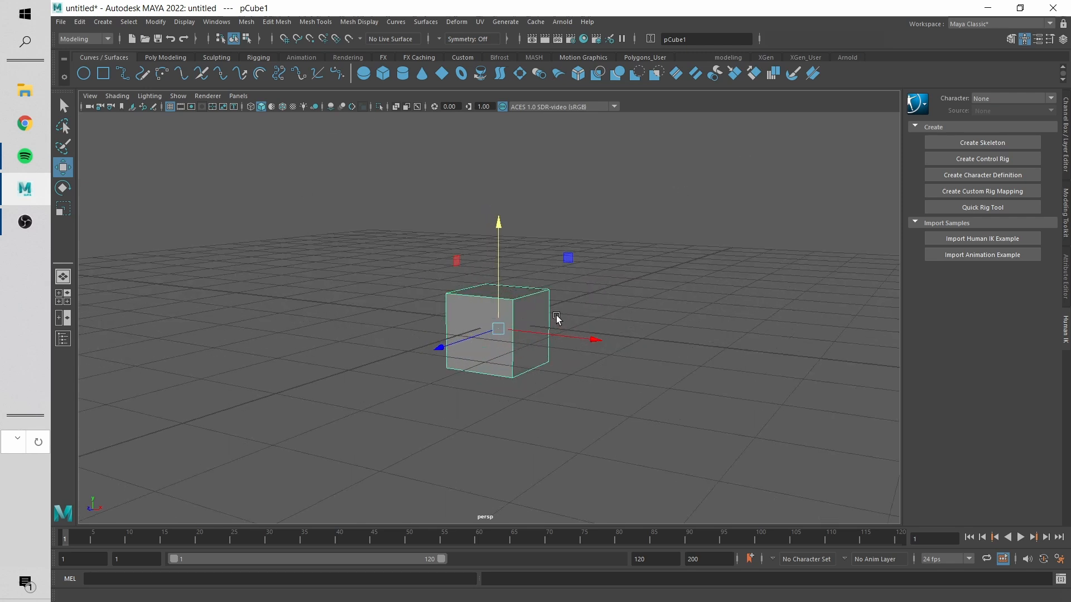
# - Deselect the cube and create a polygon plane
pyautogui.rightClick(614, 257)
pyautogui.click(565, 286)
pyautogui.keyDown('shift'); pyautogui.rightClick(565, 286); pyautogui.keyUp('shift')
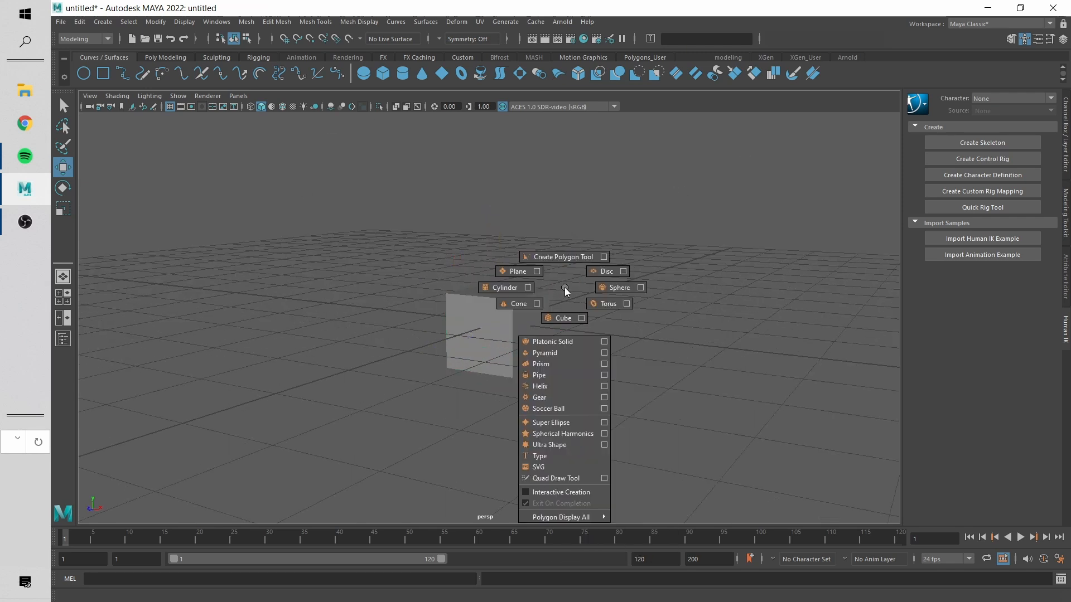
pyautogui.click(514, 271)
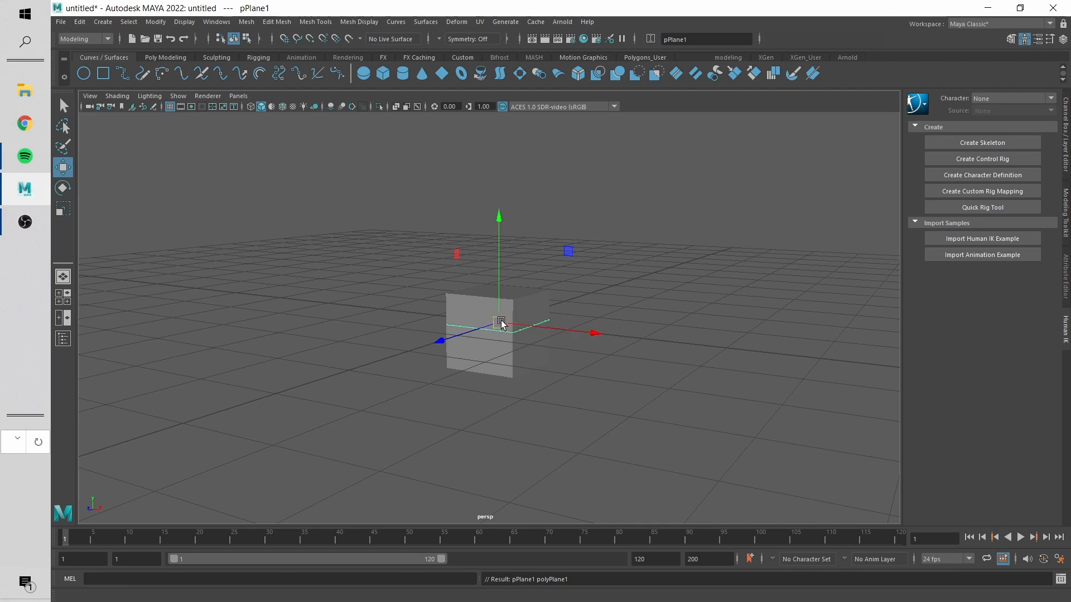
# - Scale the plane uniformly until it extends beyond the whole grid, activate the Move tool and deselect the plane
pyautogui.press('e')
pyautogui.press('r')
pyautogui.moveTo(498, 320); pyautogui.dragTo(725, 315)
pyautogui.keyDown('alt'); pyautogui.moveTo(608, 262); pyautogui.dragTo(569, 316); pyautogui.keyUp('alt')
pyautogui.moveTo(347, 217); pyautogui.dragTo(387, 296, button='middle')
pyautogui.scroll(-4, 524, 285)
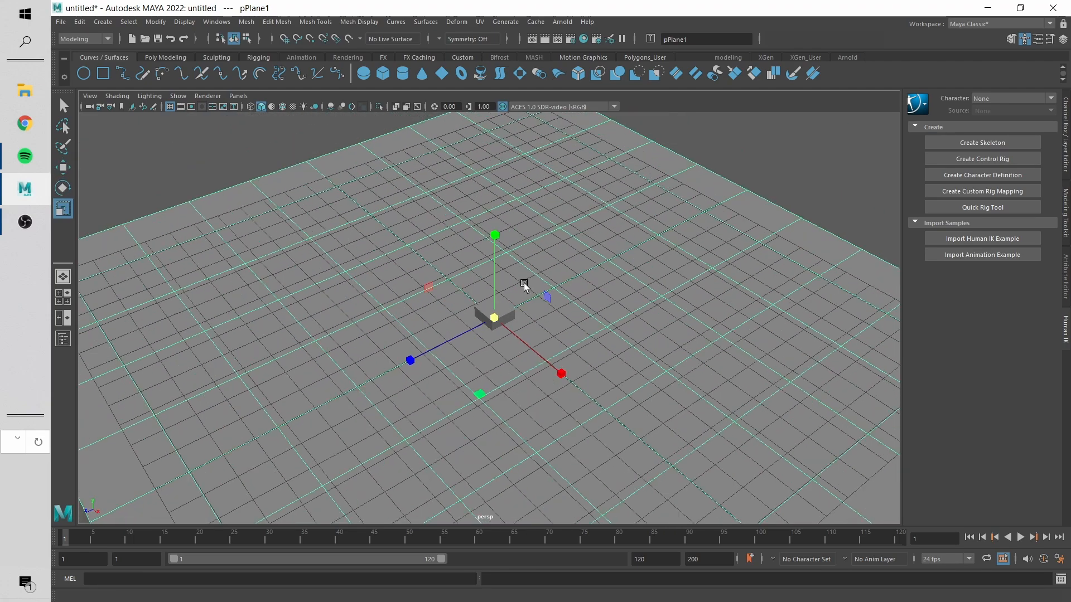
pyautogui.keyDown('alt'); pyautogui.moveTo(524, 286); pyautogui.dragTo(514, 278); pyautogui.keyUp('alt')
pyautogui.scroll(6, 513, 279)
pyautogui.press('w')
pyautogui.scroll(-5, 513, 302)
pyautogui.click(729, 190)
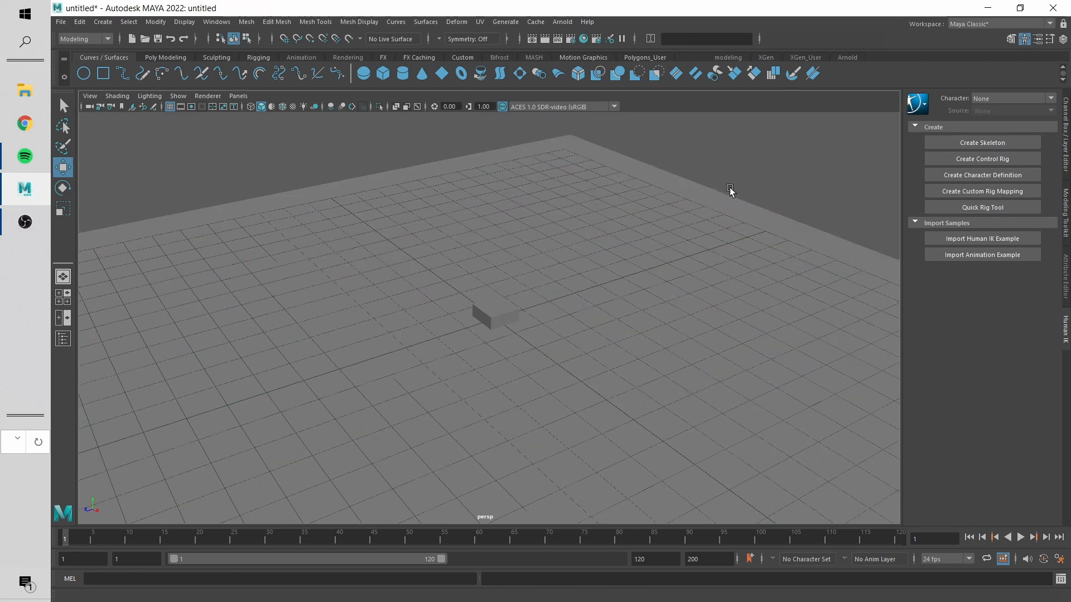
# - Select the small cube at the middle of the large plane
pyautogui.keyDown('alt'); pyautogui.moveTo(571, 210); pyautogui.dragTo(443, 182); pyautogui.keyUp('alt')
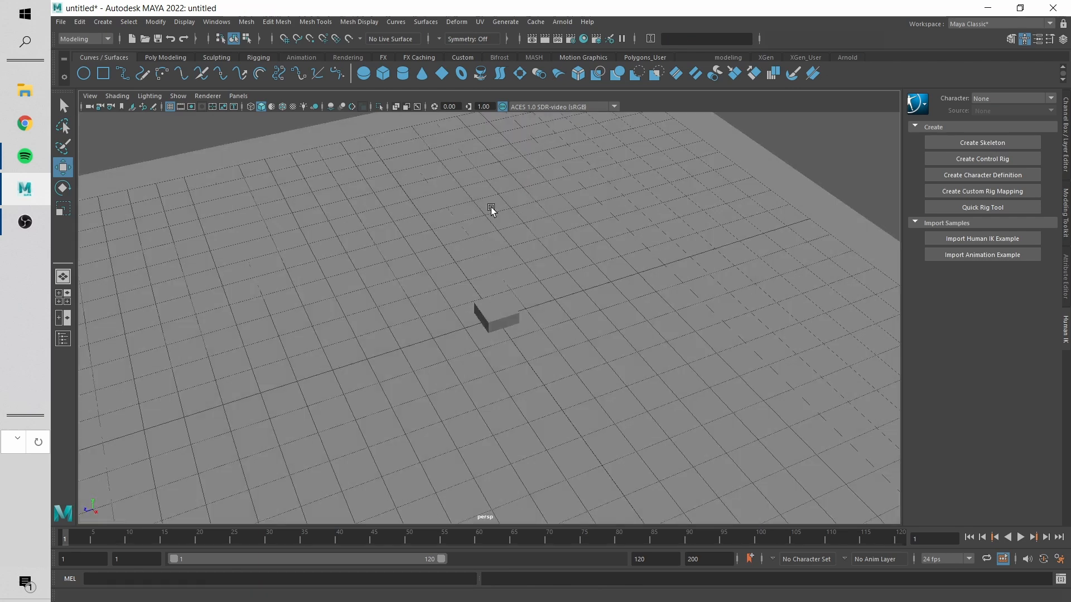
pyautogui.scroll(4, 484, 312)
pyautogui.click(483, 320)
pyautogui.scroll(4, 519, 371)
pyautogui.keyDown('alt'); pyautogui.moveTo(528, 383); pyautogui.dragTo(561, 237); pyautogui.keyUp('alt')
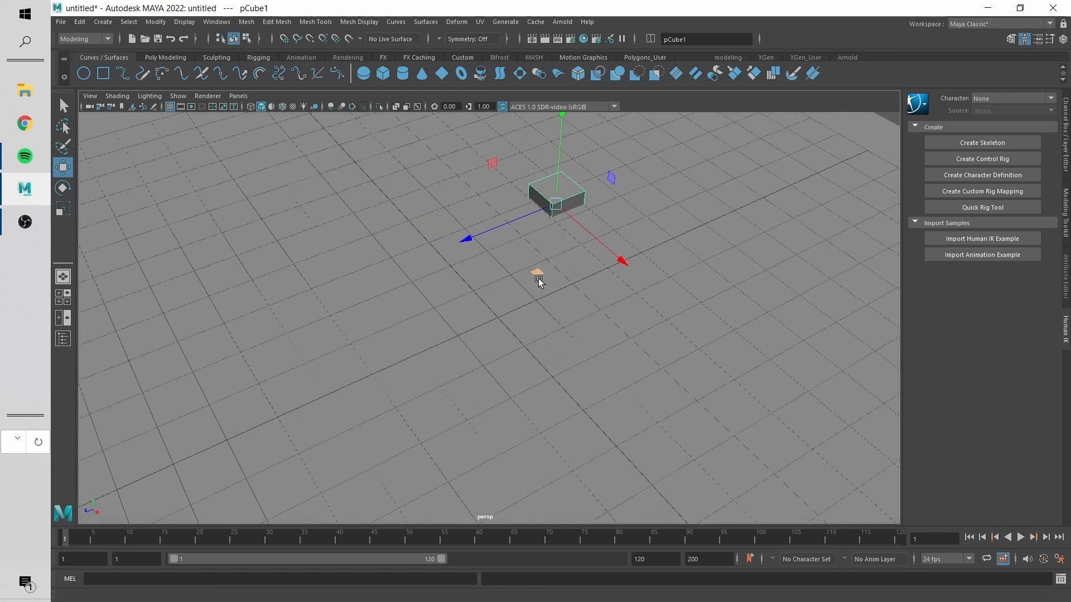
# - Try moving the cube with the two-axis plane handles across the floor, and undo the moves
pyautogui.moveTo(537, 279); pyautogui.dragTo(479, 410)
pyautogui.hotkey('ctrl', 'z')
pyautogui.hotkey('ctrl', 'z')
pyautogui.scroll(-2, 480, 350)
pyautogui.keyDown('alt'); pyautogui.moveTo(457, 349); pyautogui.dragTo(502, 327, button='middle'); pyautogui.keyUp('alt')
pyautogui.keyDown('alt'); pyautogui.moveTo(502, 327); pyautogui.dragTo(398, 202); pyautogui.keyUp('alt')
pyautogui.scroll(-5, 468, 283)
pyautogui.keyDown('alt'); pyautogui.moveTo(469, 284); pyautogui.dragTo(506, 265); pyautogui.keyUp('alt')
pyautogui.hotkey('ctrl', 'z')
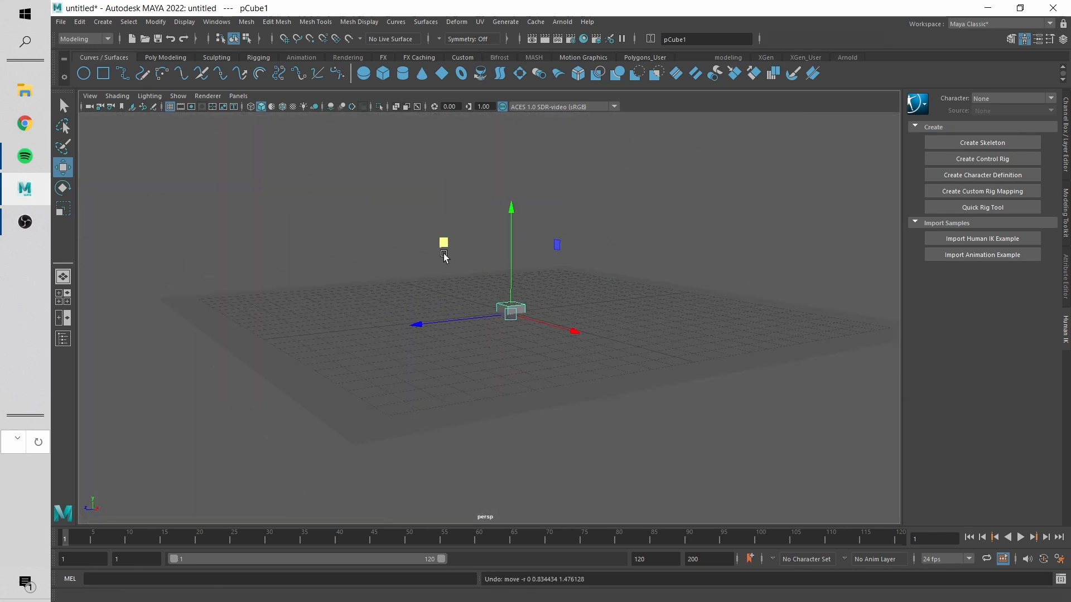
# - Move the cube within the YZ plane to the far edge of the large plane
pyautogui.moveTo(444, 256); pyautogui.dragTo(489, 121)
pyautogui.scroll(2, 521, 263)
pyautogui.keyDown('alt'); pyautogui.moveTo(521, 263); pyautogui.dragTo(617, 294); pyautogui.keyUp('alt')
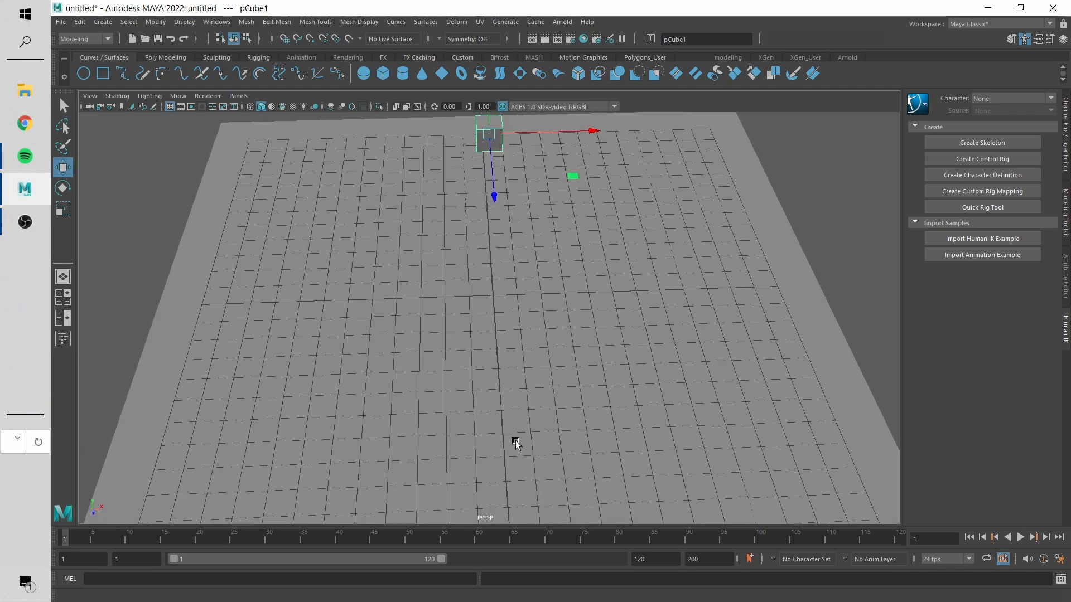
# - Select the large plane and rotate it about the Z axis until it stands upright like a wall
pyautogui.keyDown('alt'); pyautogui.moveTo(574, 443); pyautogui.dragTo(549, 390); pyautogui.keyUp('alt')
pyautogui.click(561, 385)
pyautogui.press('e')
pyautogui.moveTo(561, 242); pyautogui.dragTo(699, 323)
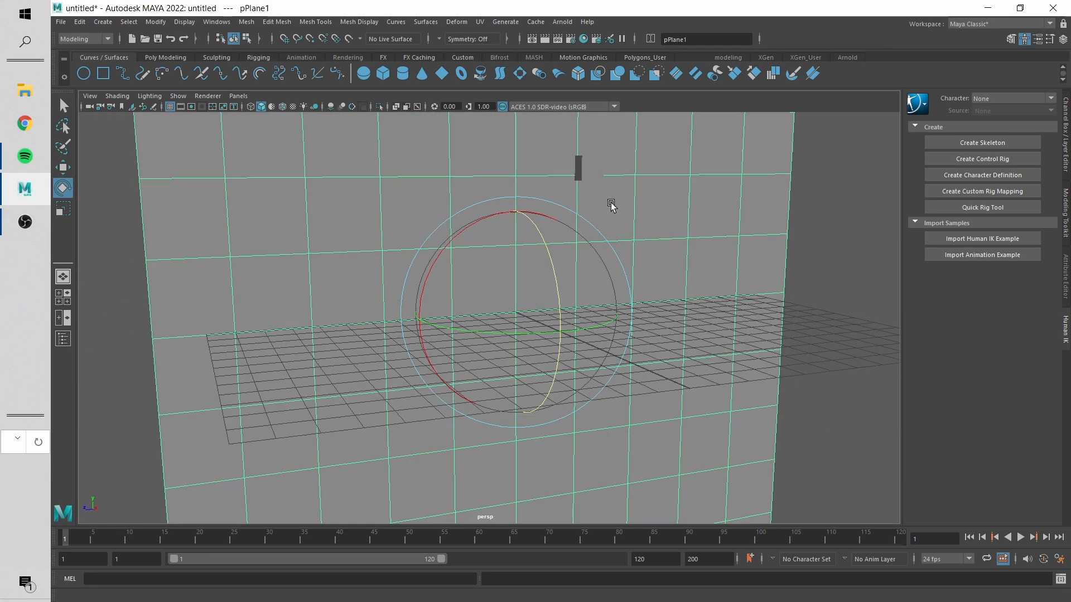
# - Select the cube with the Move tool and slide it within the YZ plane along the upright wall
pyautogui.click(580, 170)
pyautogui.press('w')
pyautogui.keyDown('alt'); pyautogui.moveTo(598, 203); pyautogui.dragTo(534, 297); pyautogui.keyUp('alt')
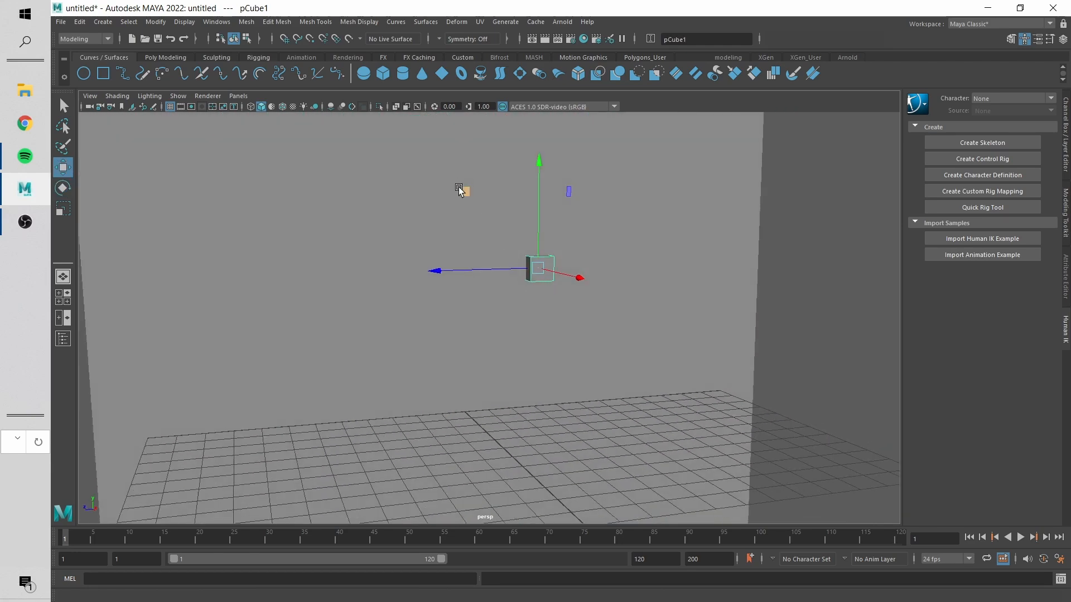
pyautogui.moveTo(460, 190); pyautogui.dragTo(387, 328, button='middle')
pyautogui.keyDown('alt'); pyautogui.moveTo(391, 332); pyautogui.dragTo(542, 231); pyautogui.keyUp('alt')
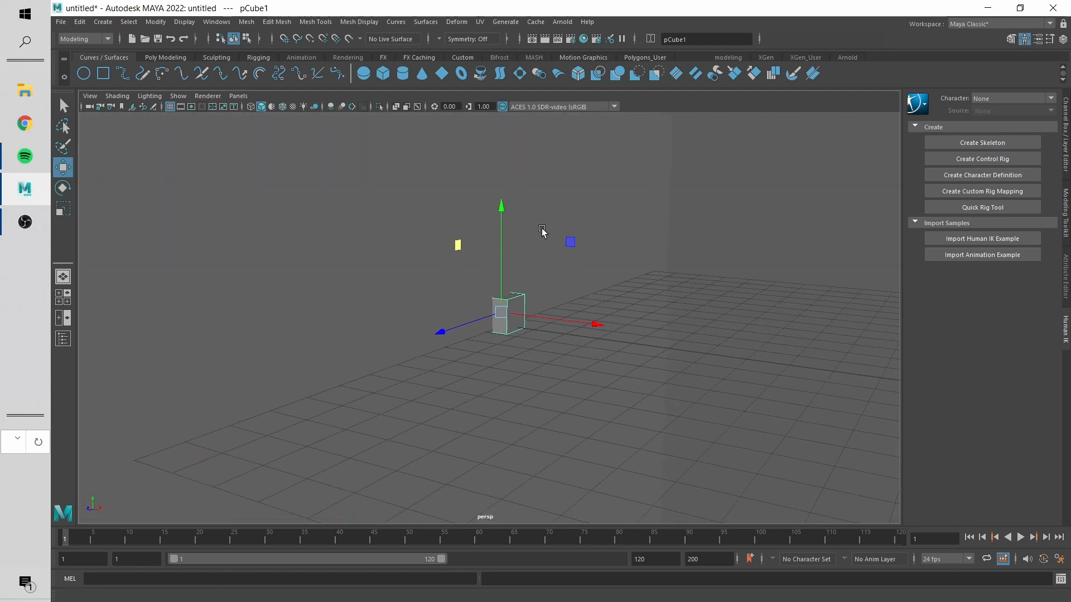
# - Move the cube within the XY plane, away from the upright wall
pyautogui.keyDown('alt'); pyautogui.moveTo(542, 231); pyautogui.dragTo(543, 221, button='middle'); pyautogui.keyUp('alt')
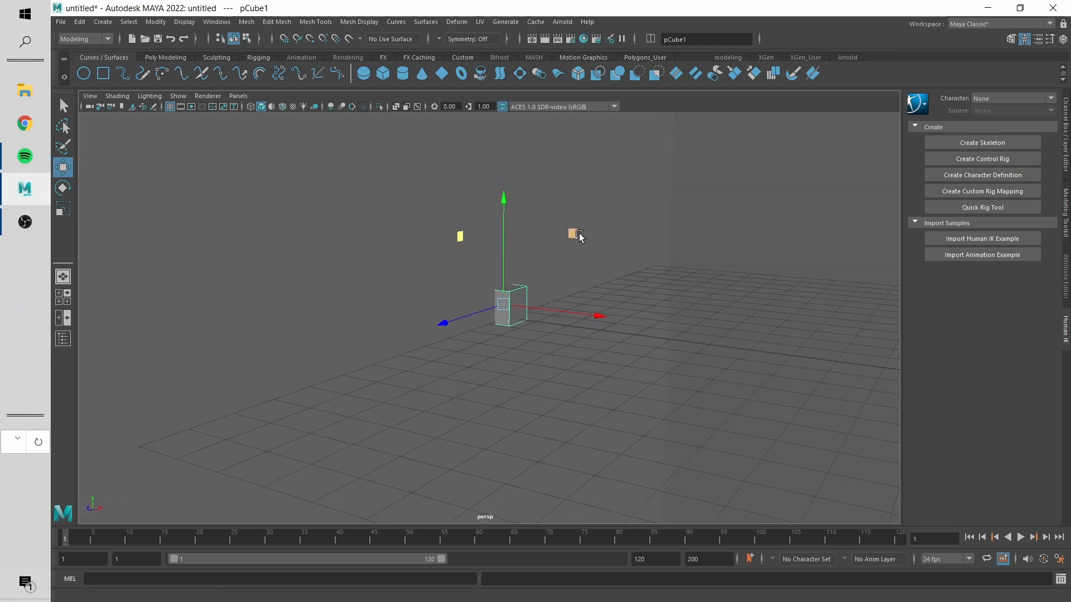
pyautogui.moveTo(573, 232); pyautogui.dragTo(768, 304)
pyautogui.moveTo(768, 304); pyautogui.dragTo(378, 209, button='middle')
pyautogui.keyDown('alt'); pyautogui.moveTo(378, 209); pyautogui.dragTo(494, 311); pyautogui.keyUp('alt')
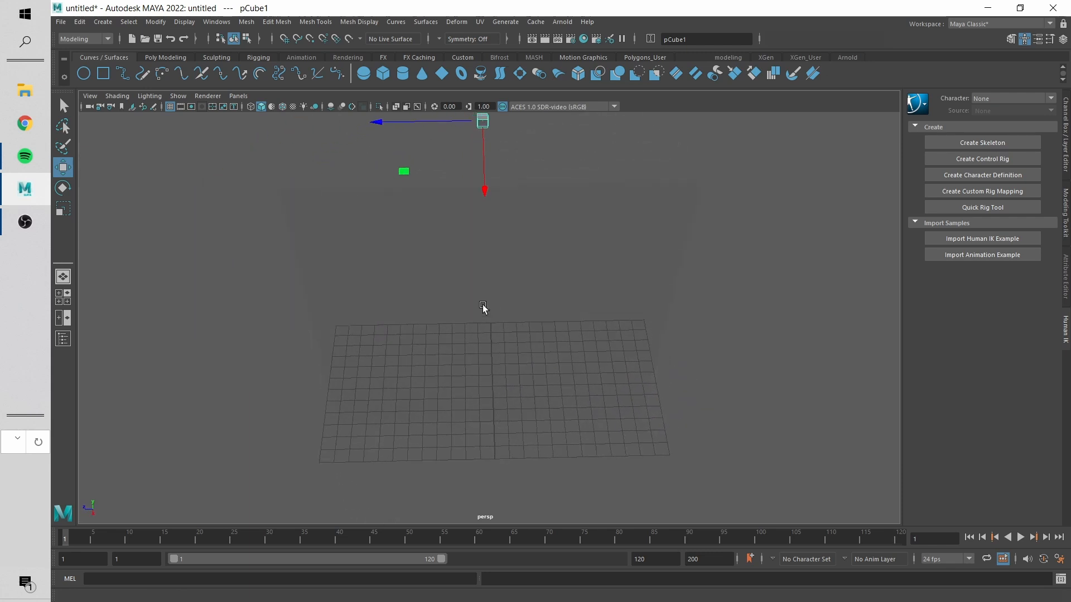
pyautogui.keyDown('alt'); pyautogui.moveTo(509, 506); pyautogui.dragTo(539, 343); pyautogui.keyUp('alt')
# - Undo the cube's moves, the wall's rotation and the large plane's creation so only the cube remains
pyautogui.hotkey('ctrl', 'z')
pyautogui.hotkey('ctrl', 'z')
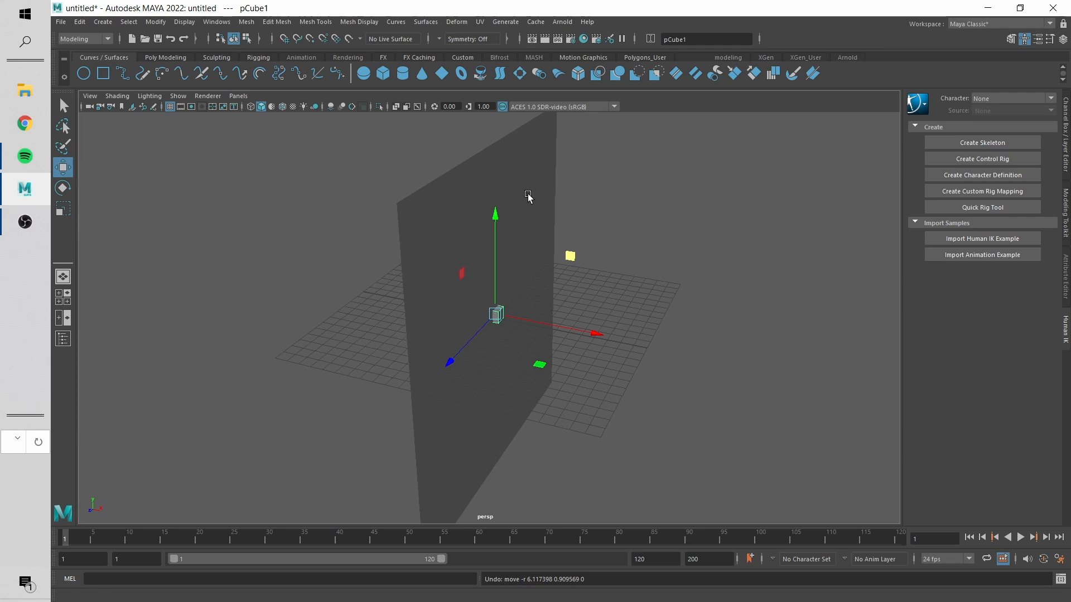
pyautogui.hotkey('ctrl', 'z')
pyautogui.hotkey('ctrl', 'z')
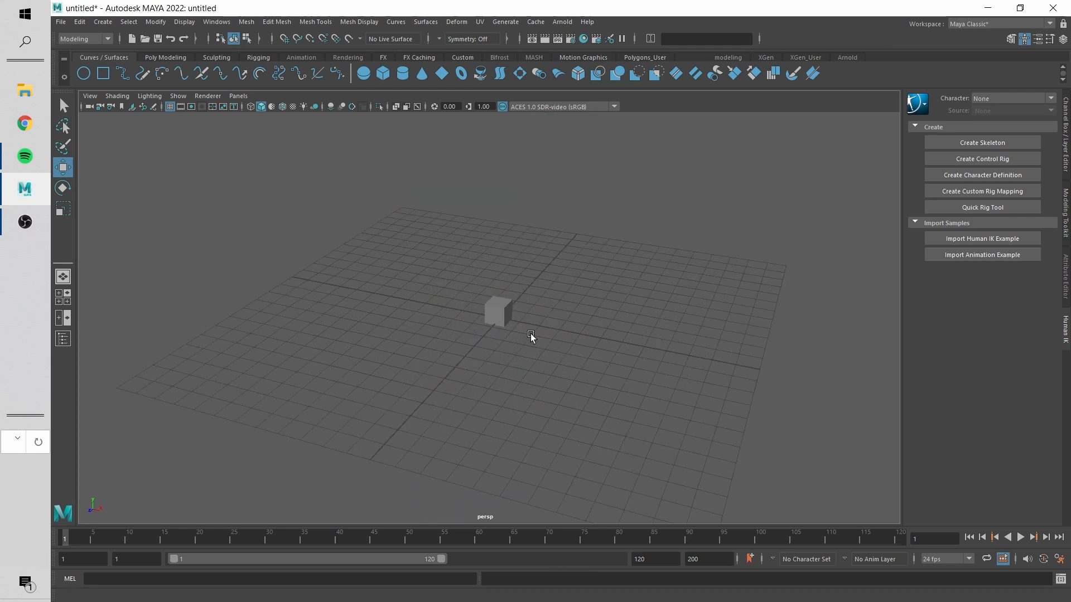
# - Select the cube with the Move tool and shift it slightly along the Z axis
pyautogui.scroll(2, 531, 329)
pyautogui.click(505, 311)
pyautogui.scroll(5, 543, 359)
pyautogui.keyDown('alt'); pyautogui.moveTo(542, 359); pyautogui.dragTo(509, 349); pyautogui.keyUp('alt')
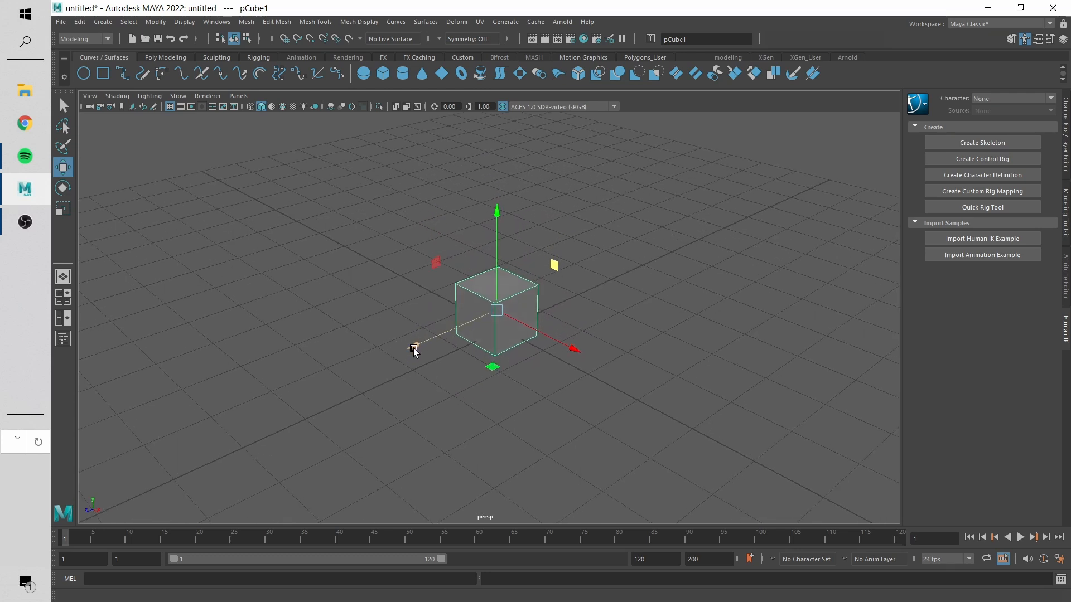
pyautogui.click(417, 343)
pyautogui.keyDown('alt'); pyautogui.moveTo(526, 426); pyautogui.dragTo(366, 407); pyautogui.keyUp('alt')
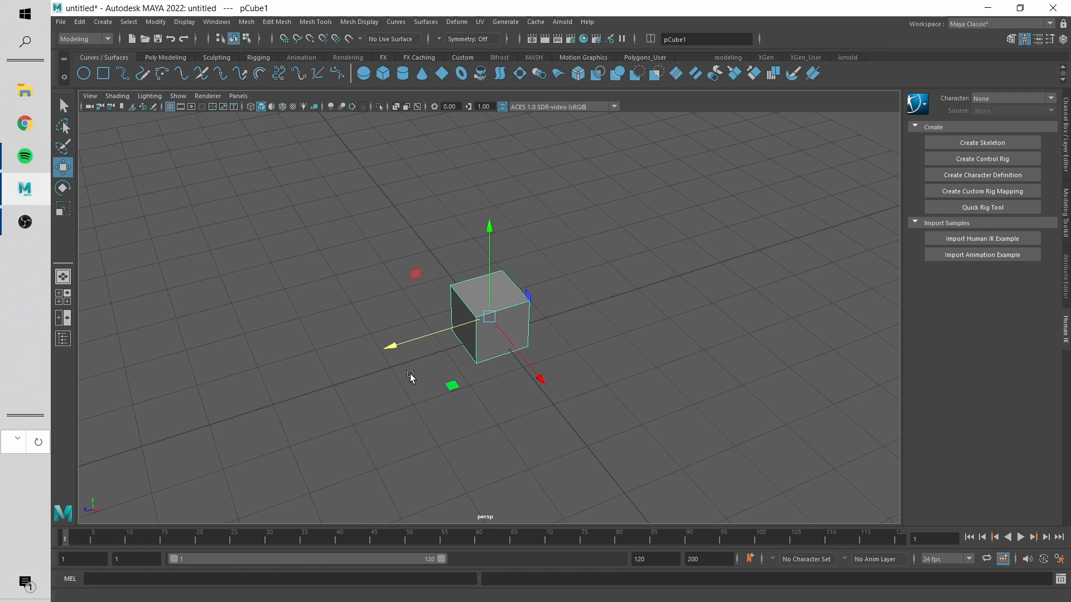
pyautogui.keyDown('alt'); pyautogui.moveTo(424, 360); pyautogui.dragTo(393, 326); pyautogui.keyUp('alt')
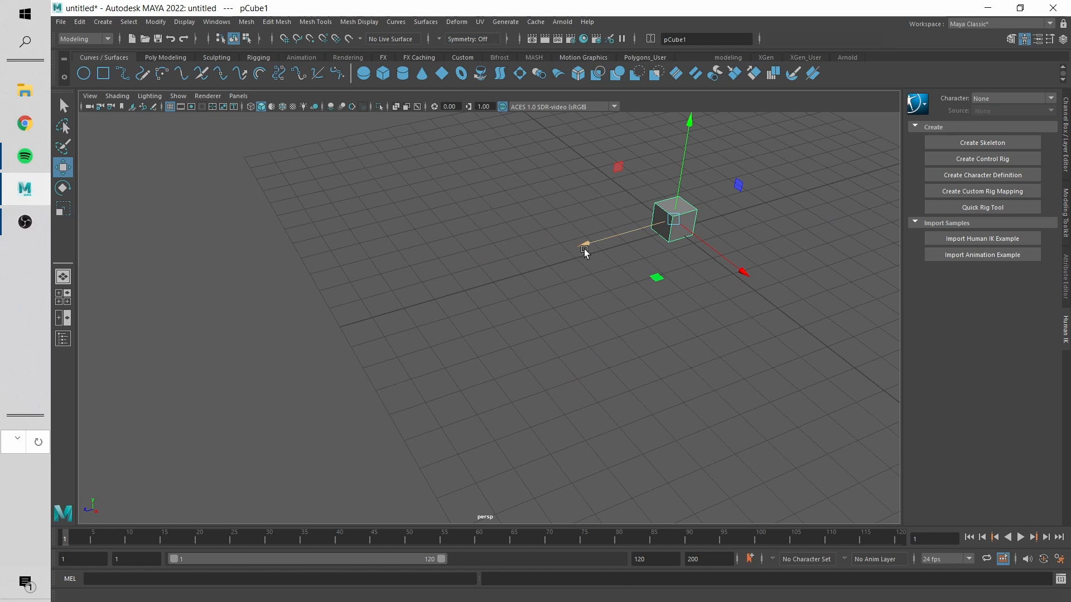
pyautogui.moveTo(584, 248); pyautogui.dragTo(600, 241)
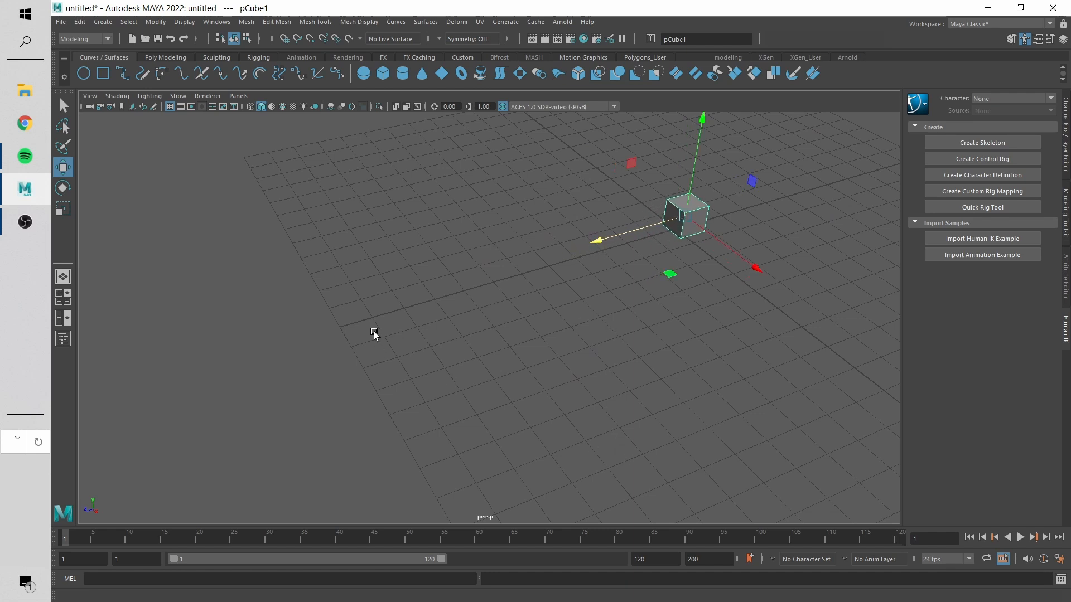
# - Snap the cube along the Z axis to the grid point at the grid's outer edge
pyautogui.press('x')
pyautogui.press('x')
pyautogui.press('x')
pyautogui.press('x')
pyautogui.middleClick(340, 326)
pyautogui.moveTo(340, 326); pyautogui.dragTo(342, 329, button='middle')
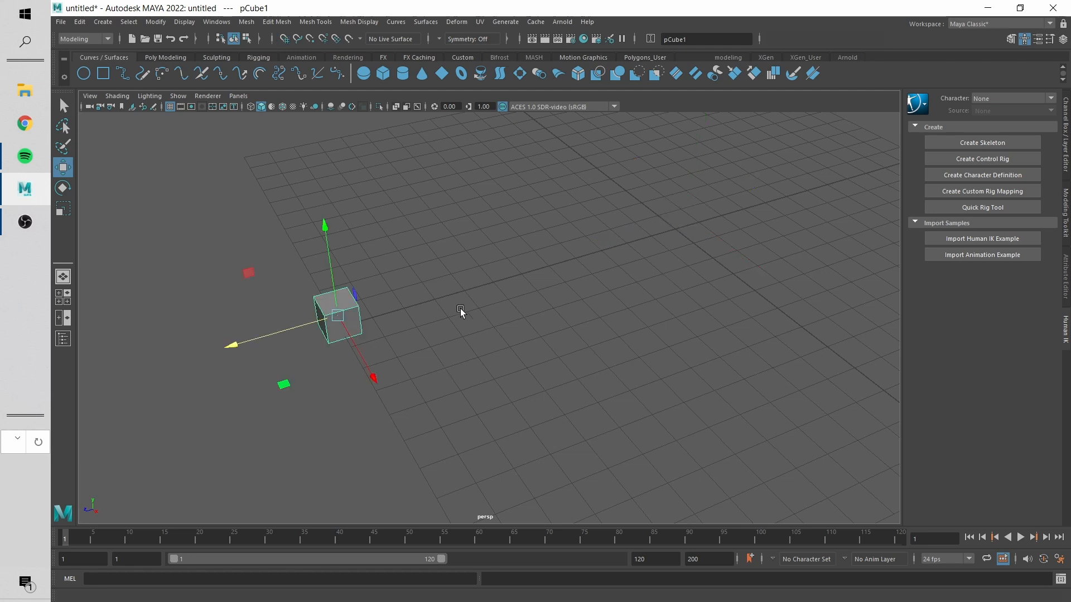
pyautogui.keyDown('alt'); pyautogui.moveTo(460, 309); pyautogui.dragTo(534, 273); pyautogui.keyUp('alt')
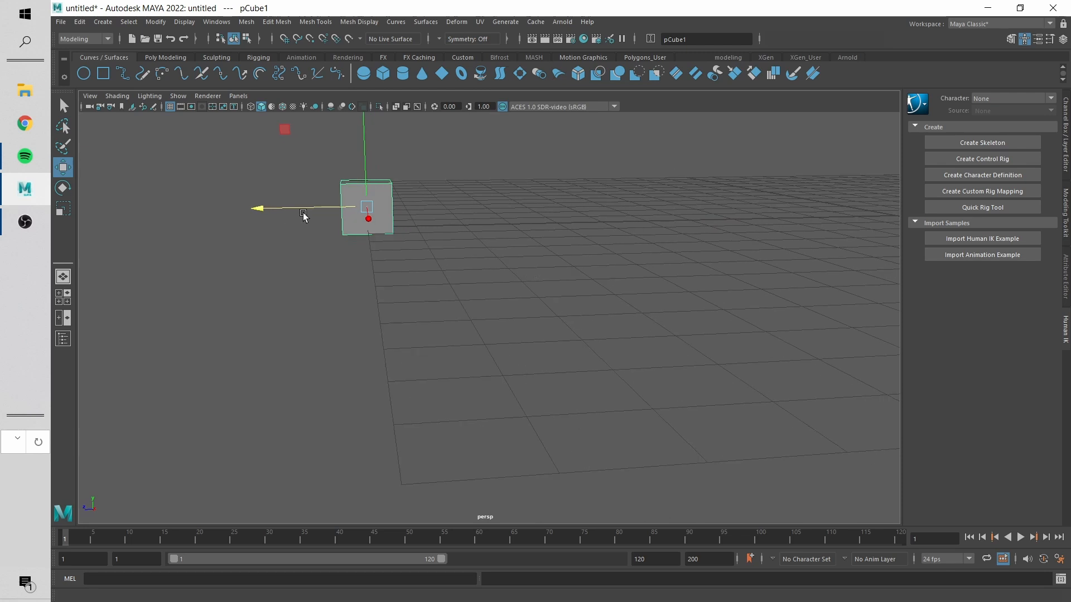
# - Move the cube back along the Z axis from the grid's edge to the grid's center
pyautogui.moveTo(263, 212); pyautogui.dragTo(365, 229)
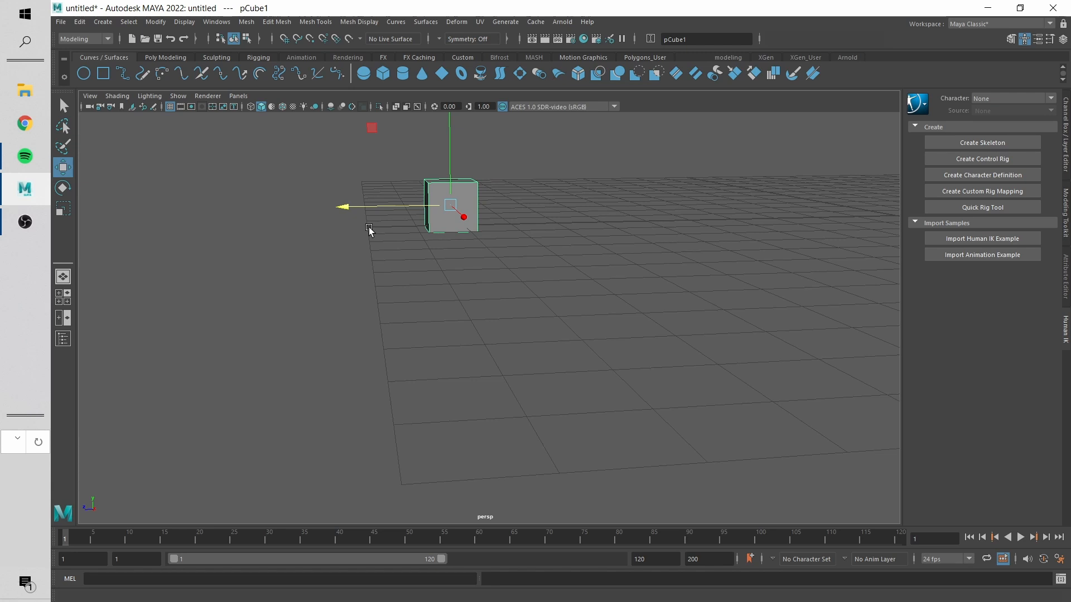
pyautogui.press('x')
pyautogui.keyDown('alt'); pyautogui.moveTo(368, 229); pyautogui.dragTo(755, 240); pyautogui.keyUp('alt')
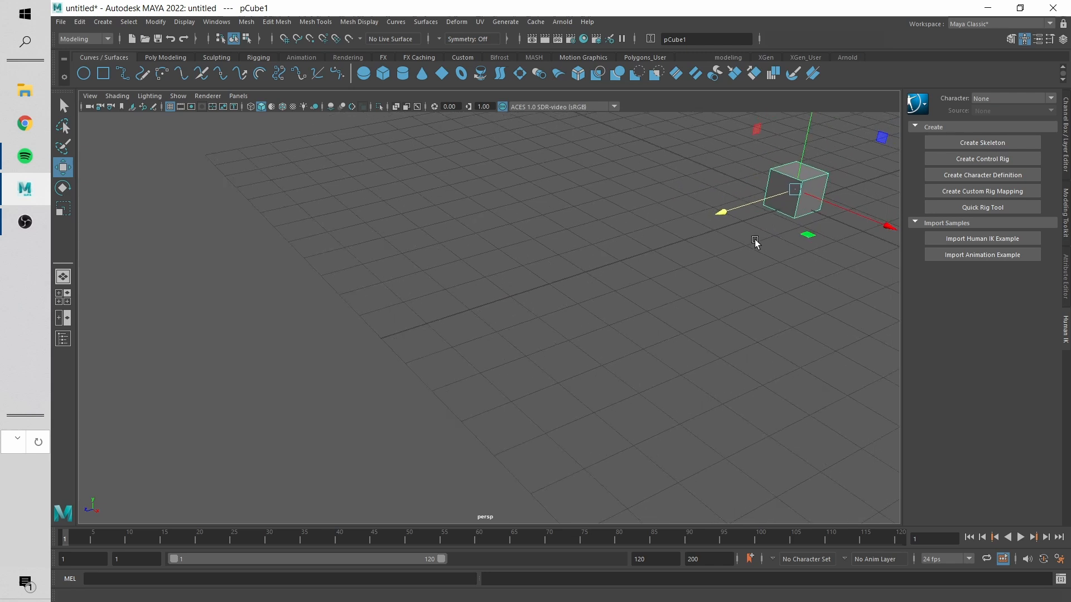
# - Snap the cube in all axes at once onto the edge grid point where the Z-axis line ends
pyautogui.click(794, 190)
pyautogui.keyDown('alt'); pyautogui.moveTo(788, 191); pyautogui.dragTo(772, 220, button='right'); pyautogui.keyUp('alt')
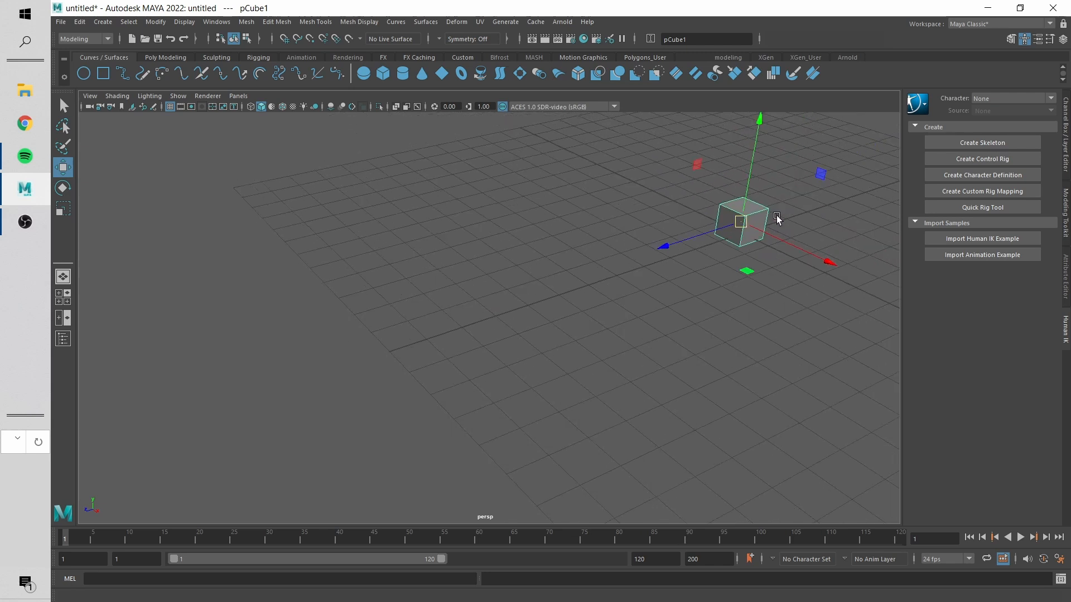
pyautogui.click(742, 221)
pyautogui.press('x')
pyautogui.press('d')
pyautogui.moveTo(389, 350); pyautogui.dragTo(389, 352, button='middle')
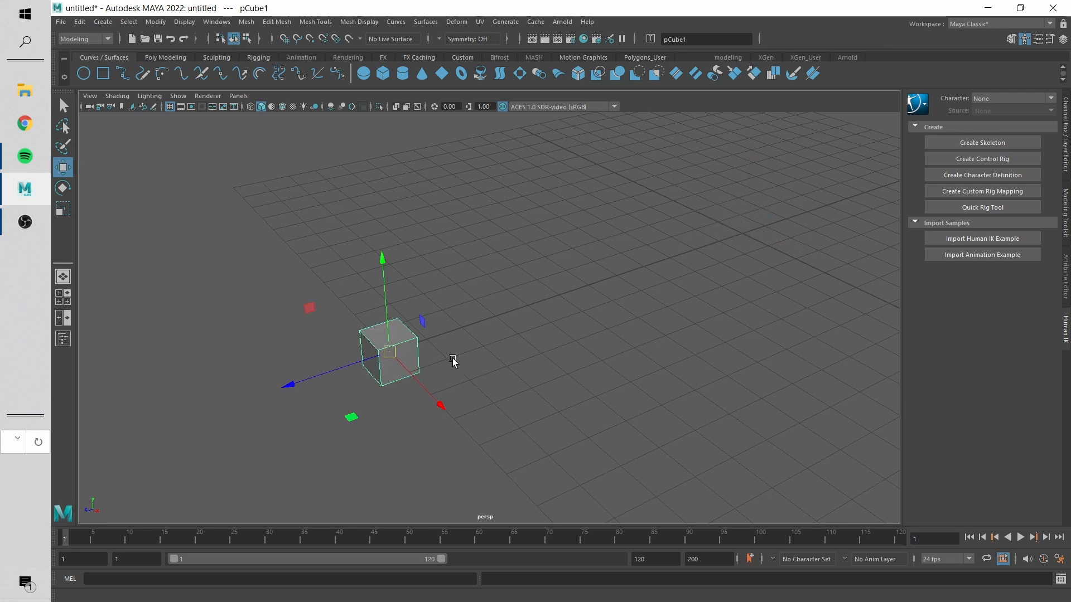
pyautogui.scroll(4, 453, 362)
pyautogui.keyDown('alt'); pyautogui.moveTo(453, 362); pyautogui.dragTo(512, 310); pyautogui.keyUp('alt')
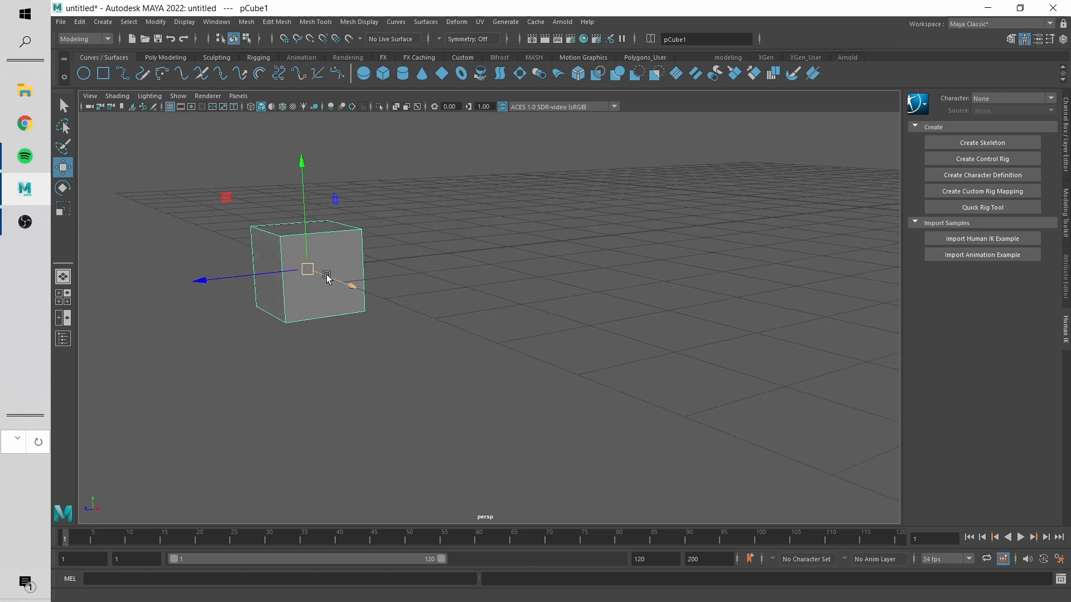
# - Undo the all-axis snap and snap the cube to the grid's edge along the Z axis only
pyautogui.scroll(-2, 448, 254)
pyautogui.keyDown('alt'); pyautogui.moveTo(448, 254); pyautogui.dragTo(444, 271, button='middle'); pyautogui.keyUp('alt')
pyautogui.hotkey('ctrl', 'z')
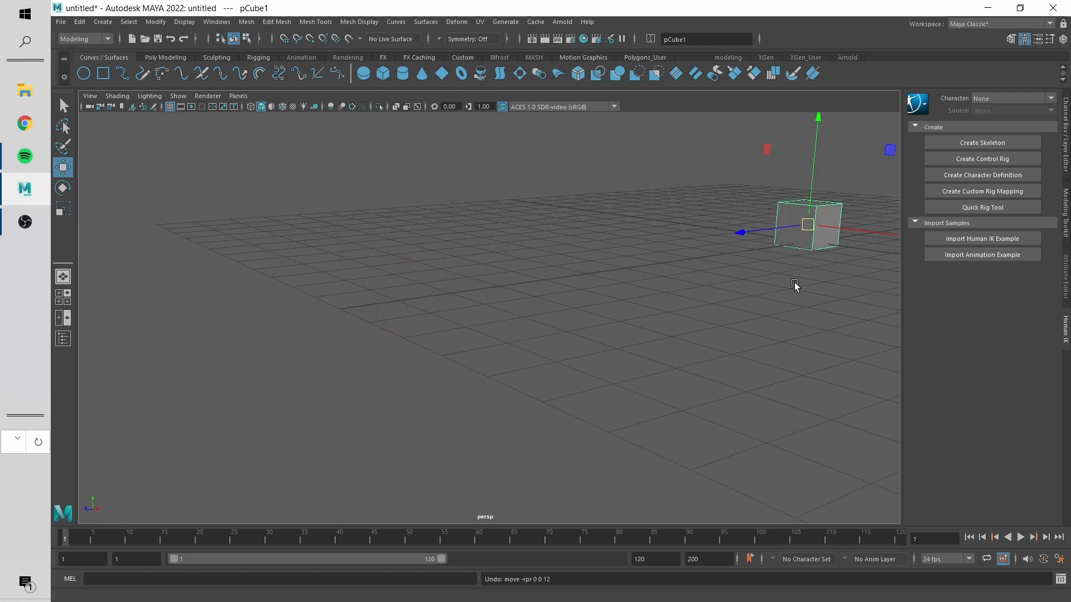
pyautogui.keyDown('alt'); pyautogui.moveTo(795, 285); pyautogui.dragTo(751, 230); pyautogui.keyUp('alt')
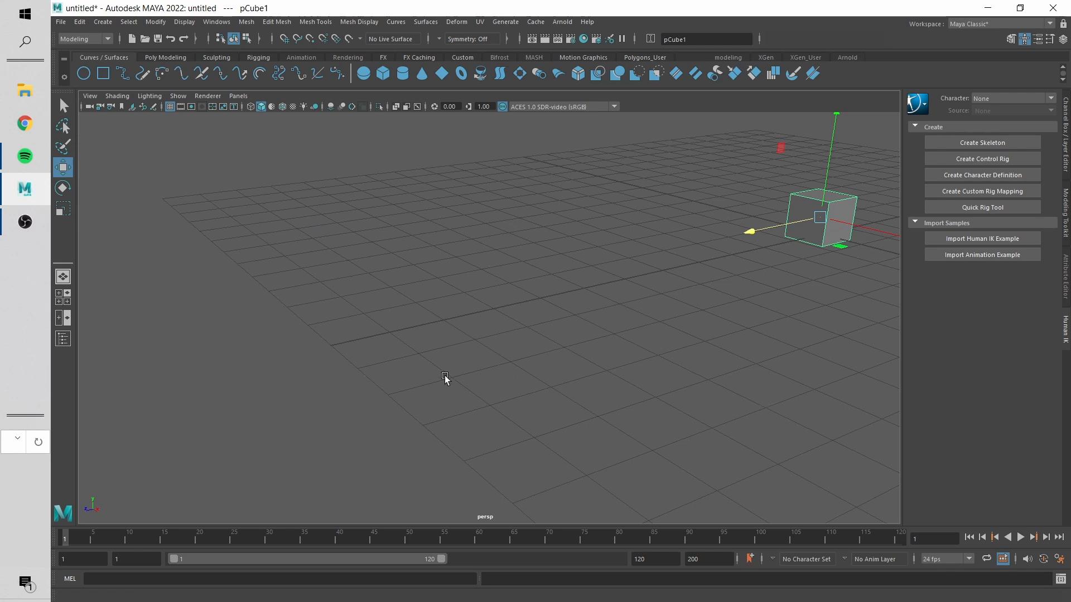
pyautogui.press('x')
pyautogui.moveTo(333, 344); pyautogui.dragTo(333, 343, button='middle')
pyautogui.moveTo(474, 335)
pyautogui.keyDown('alt'); pyautogui.mouseDown()
pyautogui.moveTo(505, 330)
pyautogui.moveTo(480, 320)
pyautogui.mouseUp(); pyautogui.keyUp('alt')
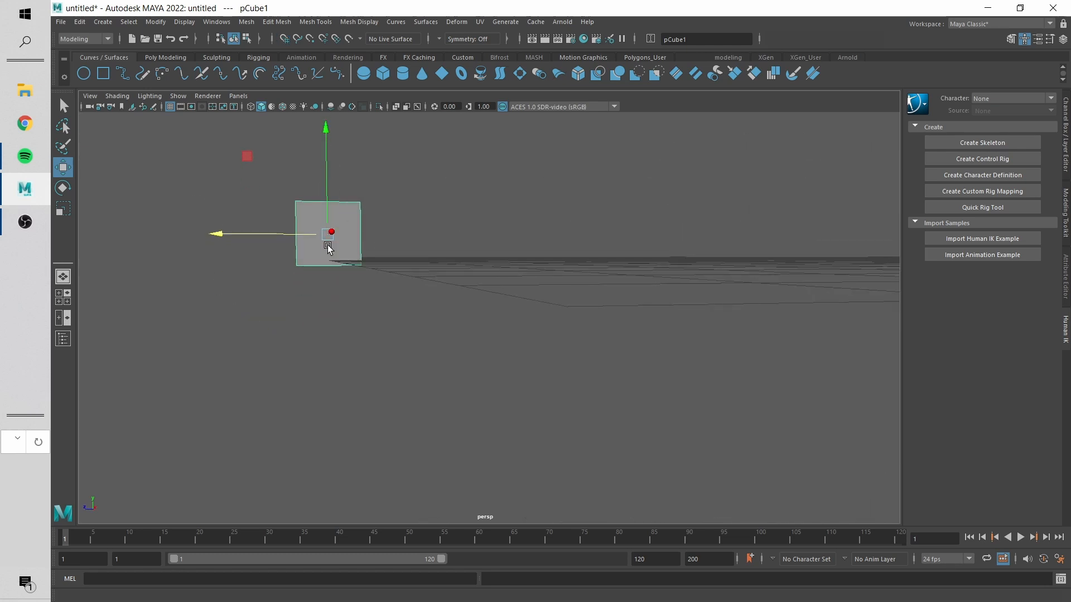
# - Try lowering the cube along the Y axis, and undo both this move and the Z-axis snap
pyautogui.moveTo(327, 204); pyautogui.dragTo(331, 225)
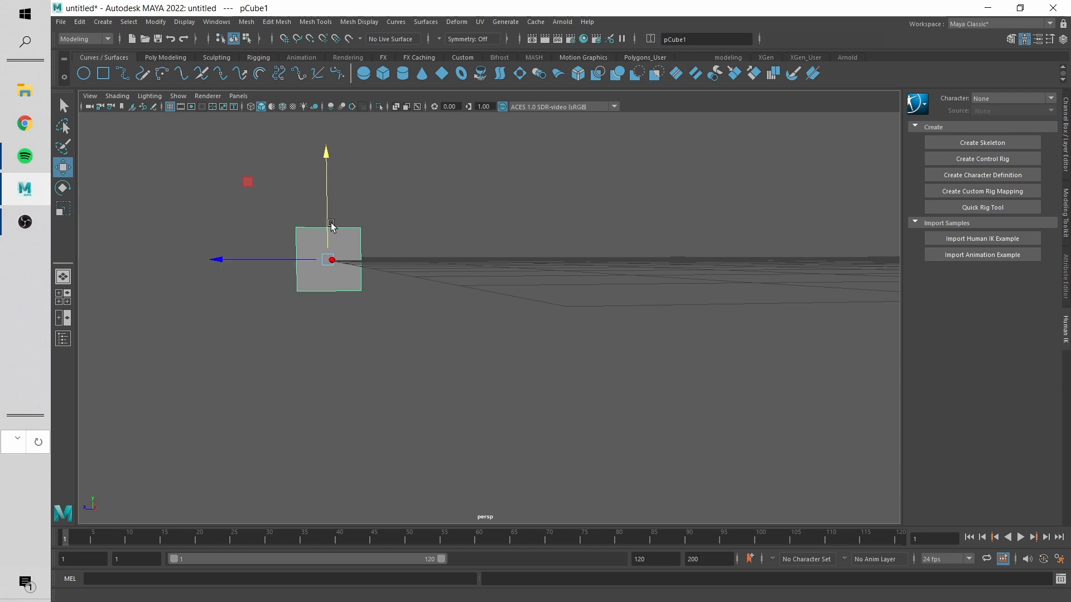
pyautogui.hotkey('ctrl', 'z')
pyautogui.keyDown('alt'); pyautogui.moveTo(397, 199); pyautogui.dragTo(399, 203); pyautogui.keyUp('alt')
pyautogui.keyDown('alt'); pyautogui.moveTo(376, 292); pyautogui.dragTo(335, 289); pyautogui.keyUp('alt')
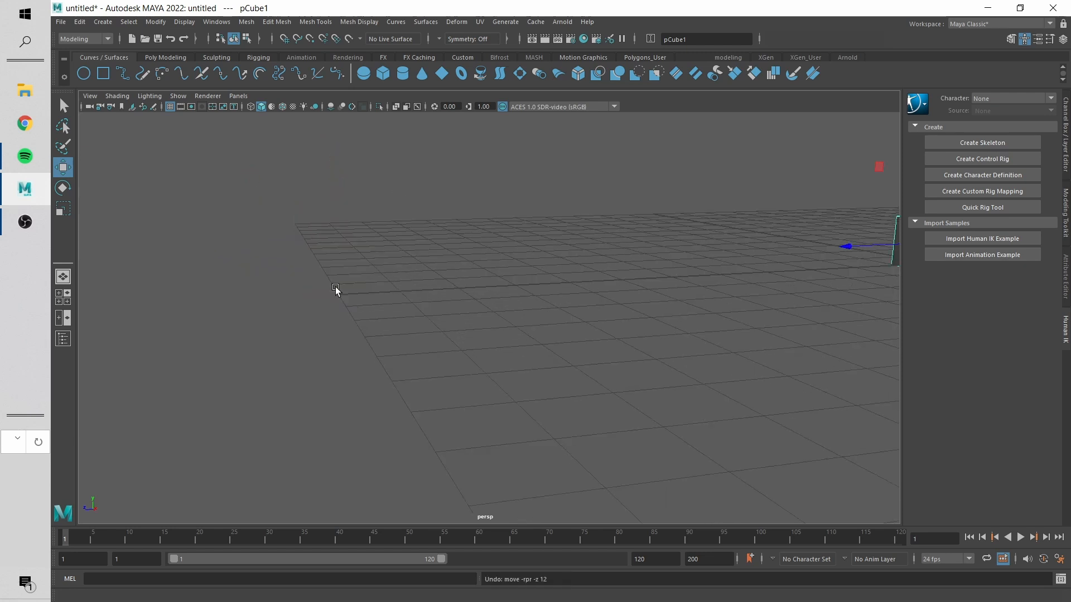
# - Try snapping the cube's center onto the grid point at the end of the Z-axis line, and undo the snap
pyautogui.keyDown('alt'); pyautogui.moveTo(836, 244); pyautogui.dragTo(811, 257); pyautogui.keyUp('alt')
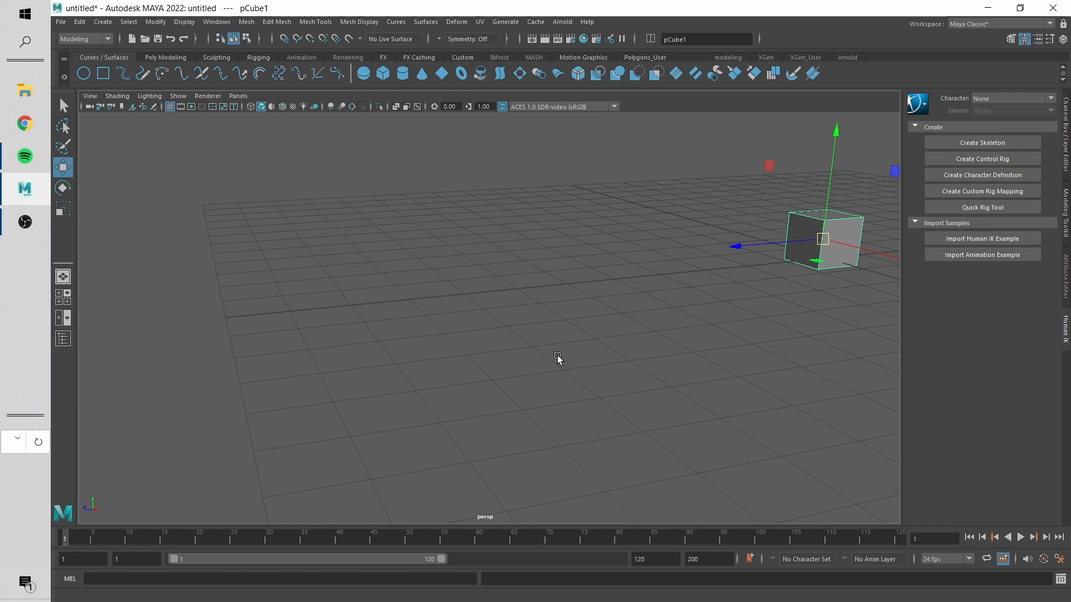
pyautogui.press('x')
pyautogui.middleClick(227, 318)
pyautogui.moveTo(227, 317); pyautogui.dragTo(226, 318, button='middle')
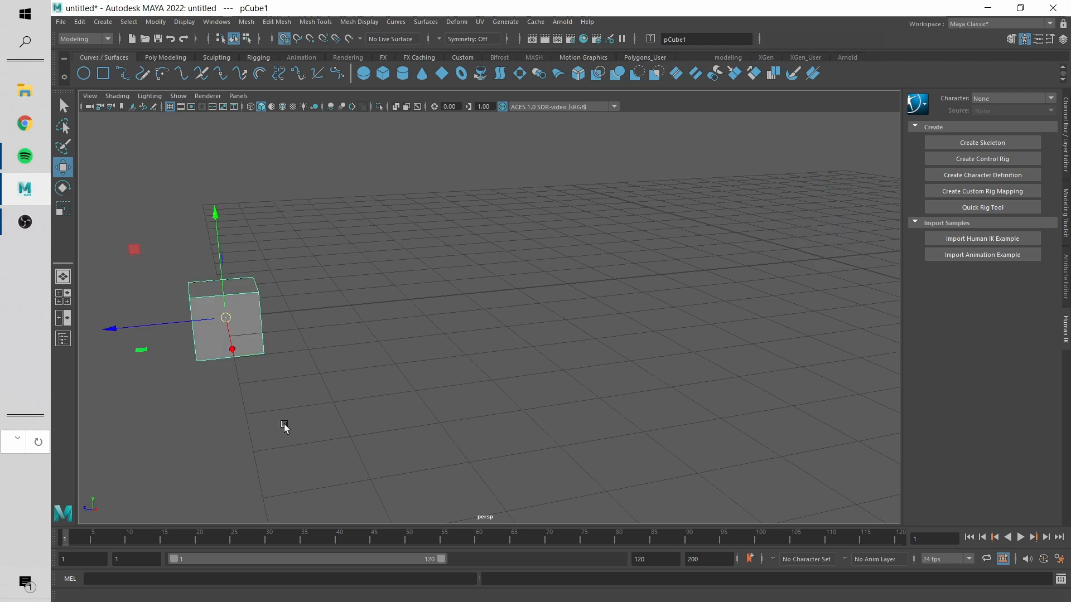
pyautogui.keyDown('alt'); pyautogui.moveTo(374, 290); pyautogui.dragTo(447, 282, button='middle'); pyautogui.keyUp('alt')
pyautogui.keyDown('alt'); pyautogui.moveTo(448, 282); pyautogui.dragTo(543, 363, button='right'); pyautogui.keyUp('alt')
pyautogui.keyDown('alt'); pyautogui.moveTo(547, 365); pyautogui.dragTo(541, 352); pyautogui.keyUp('alt')
pyautogui.keyDown('alt'); pyautogui.moveTo(304, 255); pyautogui.dragTo(590, 315); pyautogui.keyUp('alt')
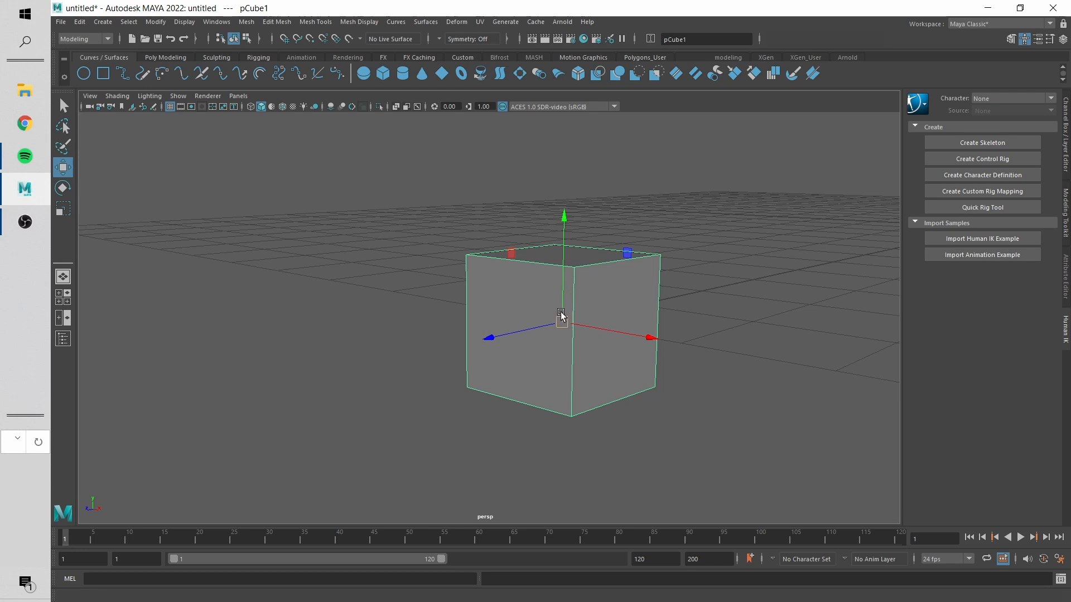
pyautogui.keyDown('alt'); pyautogui.moveTo(586, 333); pyautogui.dragTo(526, 361, button='right'); pyautogui.keyUp('alt')
pyautogui.hotkey('ctrl', 'z')
# - Activate the Rotate tool on the cube to bring up its axis rings
pyautogui.keyDown('alt'); pyautogui.moveTo(525, 361); pyautogui.dragTo(579, 369); pyautogui.keyUp('alt')
pyautogui.keyDown('alt'); pyautogui.moveTo(565, 328); pyautogui.dragTo(522, 394, button='middle'); pyautogui.keyUp('alt')
pyautogui.keyDown('alt'); pyautogui.moveTo(522, 394); pyautogui.dragTo(506, 395); pyautogui.keyUp('alt')
pyautogui.keyDown('alt'); pyautogui.moveTo(506, 395); pyautogui.dragTo(590, 406, button='right'); pyautogui.keyUp('alt')
pyautogui.keyDown('alt'); pyautogui.moveTo(590, 406); pyautogui.dragTo(462, 386, button='middle'); pyautogui.keyUp('alt')
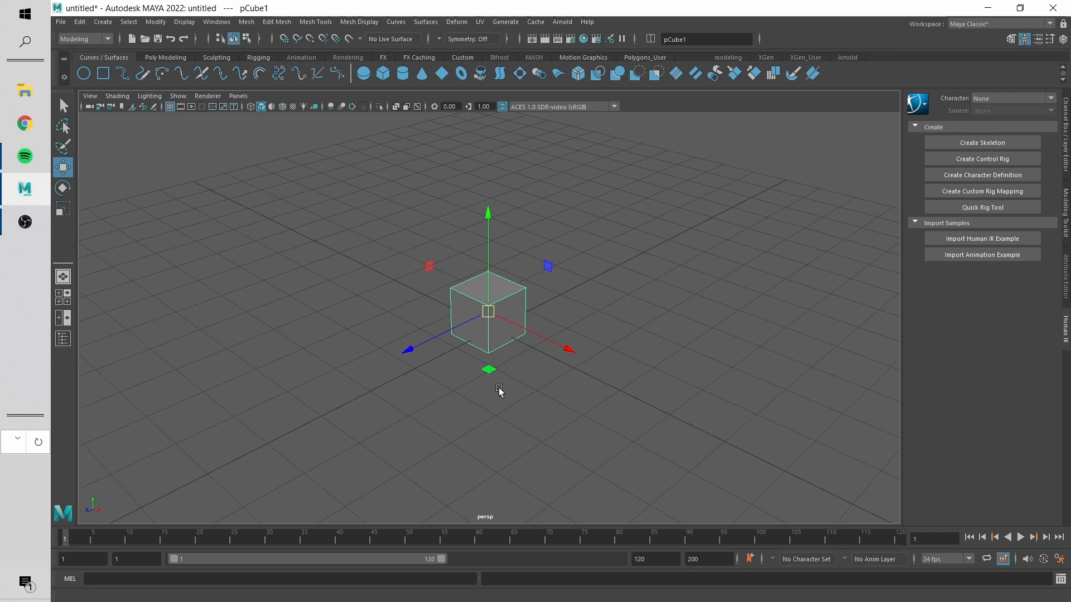
pyautogui.keyDown('alt'); pyautogui.moveTo(581, 392); pyautogui.dragTo(581, 378); pyautogui.keyUp('alt')
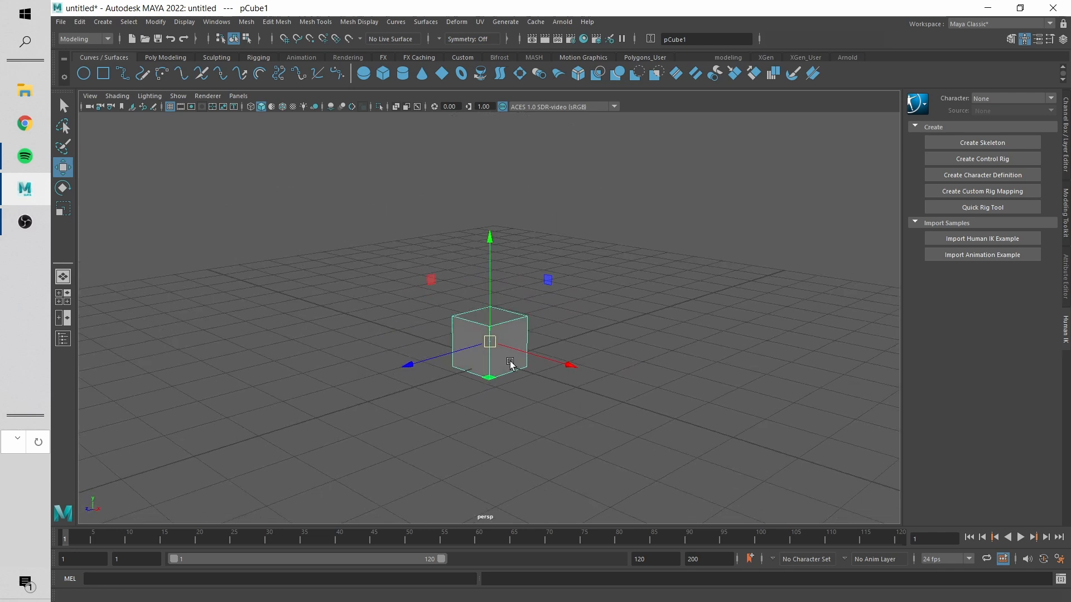
pyautogui.keyDown('alt'); pyautogui.moveTo(545, 386); pyautogui.dragTo(534, 393, button='middle'); pyautogui.keyUp('alt')
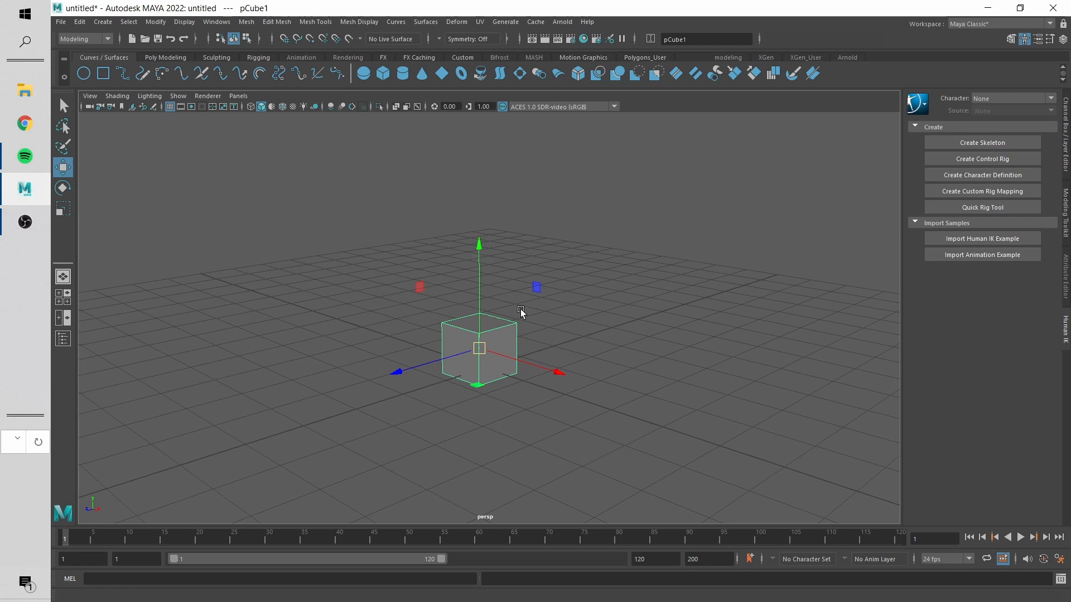
pyautogui.press('e')
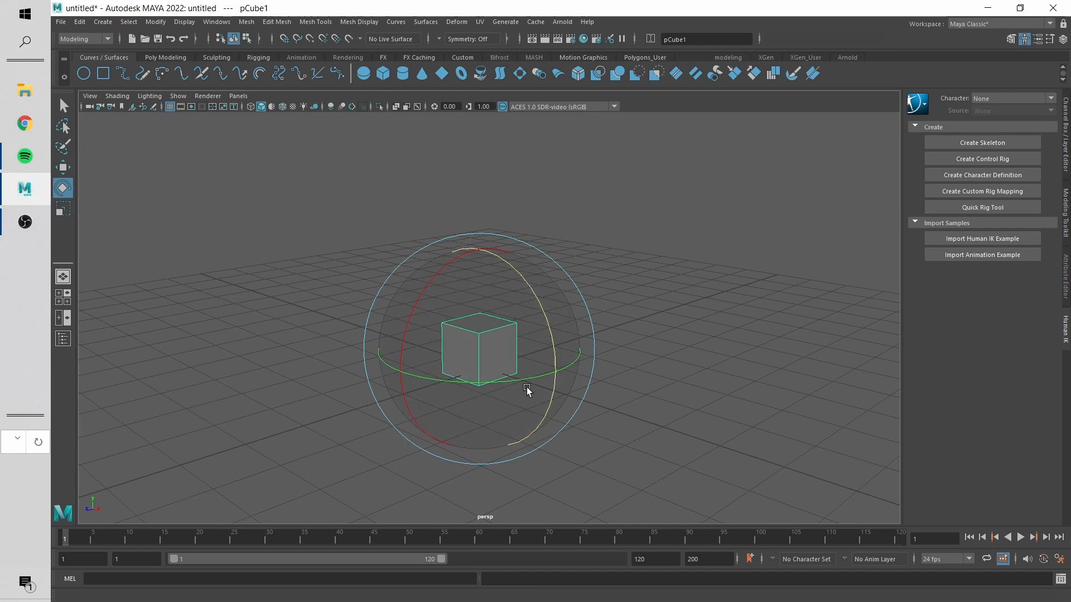
pyautogui.click(723, 224)
pyautogui.click(480, 363)
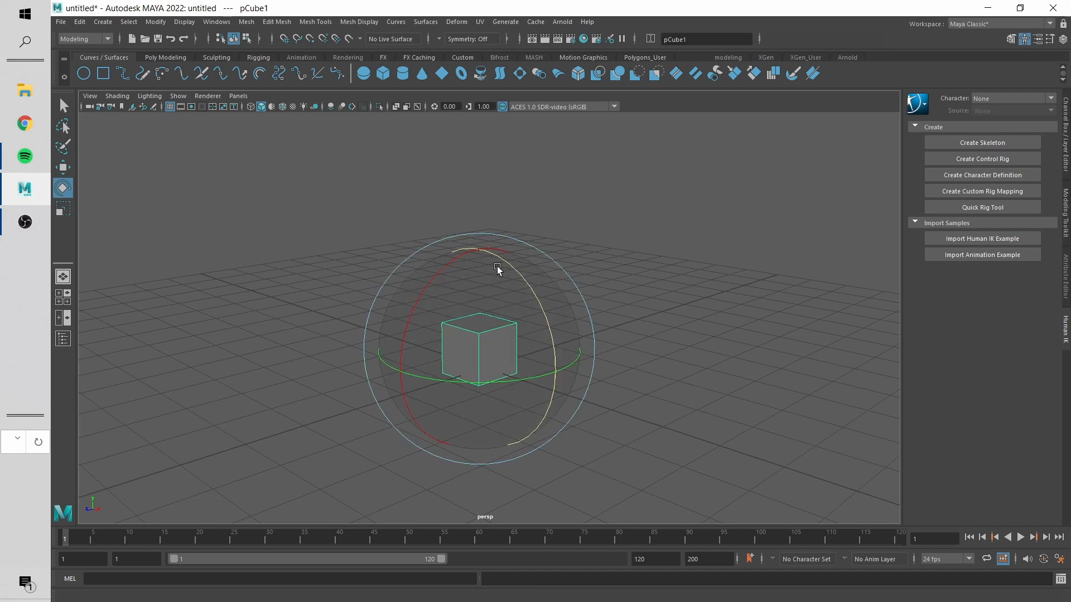
pyautogui.click(444, 265)
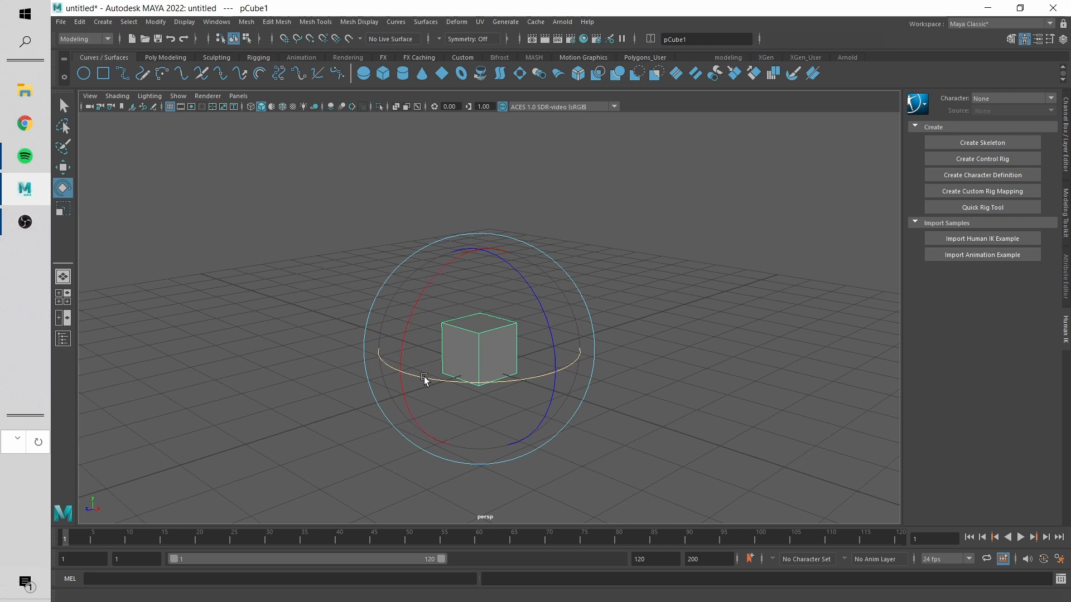
# - Try rotating the cube with its individual axis rings, including the Z and X rings
pyautogui.keyDown('alt'); pyautogui.moveTo(471, 385); pyautogui.dragTo(531, 309); pyautogui.keyUp('alt')
pyautogui.hotkey('ctrl', 'z')
pyautogui.moveTo(518, 242); pyautogui.dragTo(516, 292)
pyautogui.scroll(4, 530, 297)
pyautogui.keyDown('alt'); pyautogui.moveTo(545, 357); pyautogui.dragTo(542, 288, button='middle'); pyautogui.keyUp('alt')
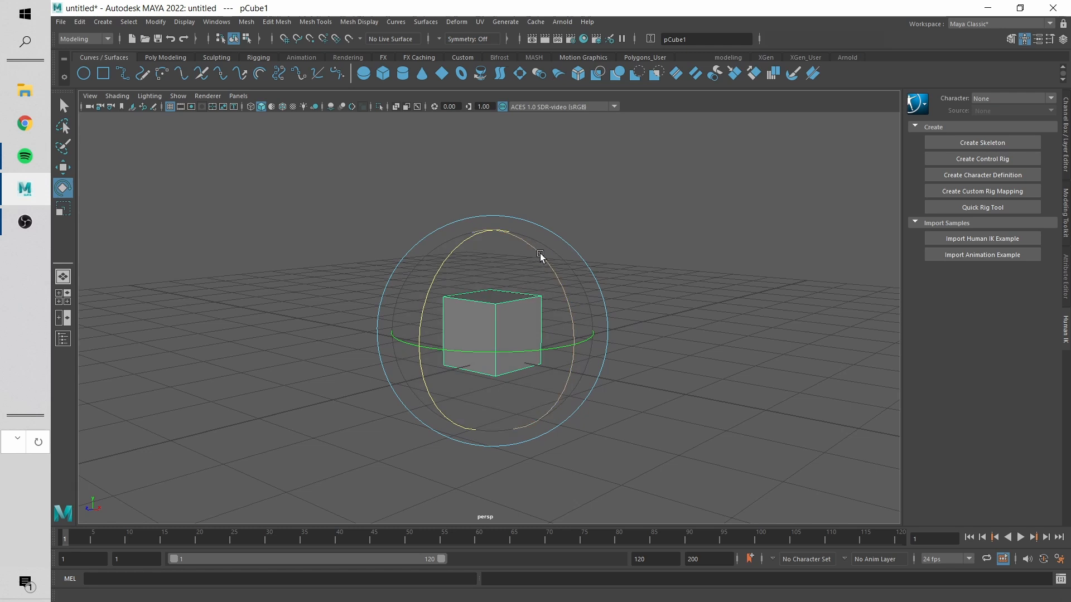
pyautogui.moveTo(532, 249)
pyautogui.mouseDown()
pyautogui.moveTo(564, 306)
pyautogui.moveTo(547, 242)
pyautogui.moveTo(570, 316)
pyautogui.moveTo(551, 246)
pyautogui.mouseUp()
pyautogui.moveTo(459, 248); pyautogui.dragTo(426, 313)
pyautogui.moveTo(531, 249); pyautogui.dragTo(513, 289)
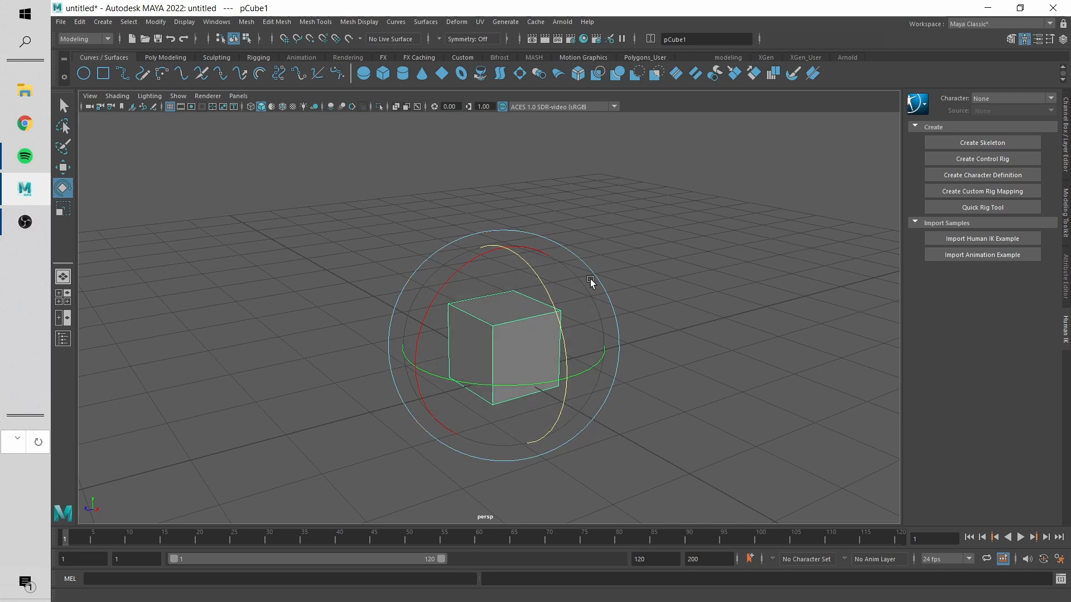
# - Reselect the cube and switch from the single perspective view to the four-view layout
pyautogui.click(633, 187)
pyautogui.click(528, 323)
pyautogui.keyDown('alt'); pyautogui.moveTo(545, 311); pyautogui.dragTo(520, 323); pyautogui.keyUp('alt')
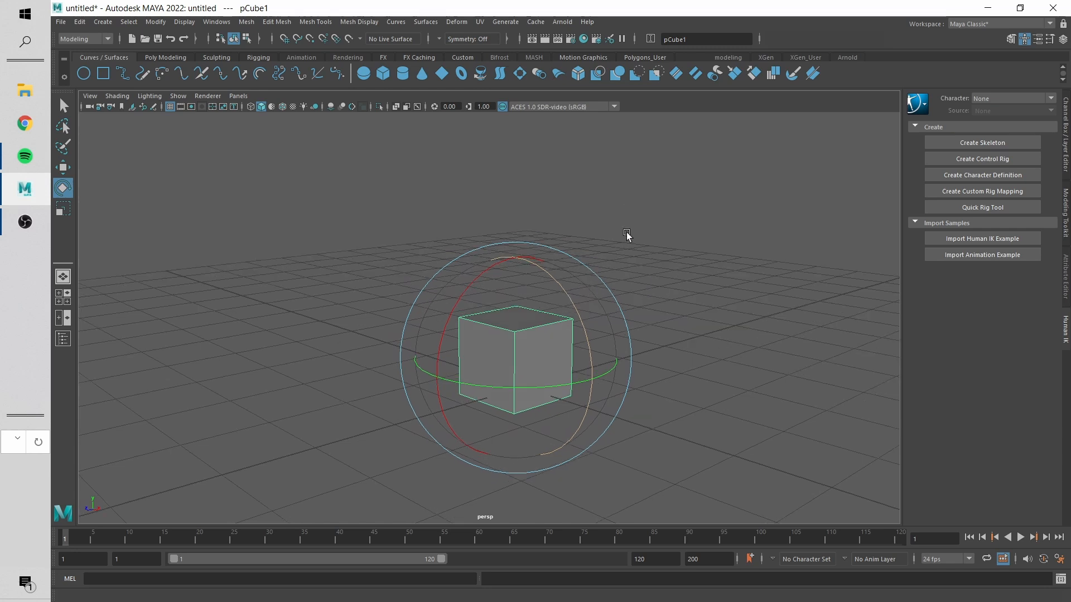
pyautogui.scroll(-5, 625, 233)
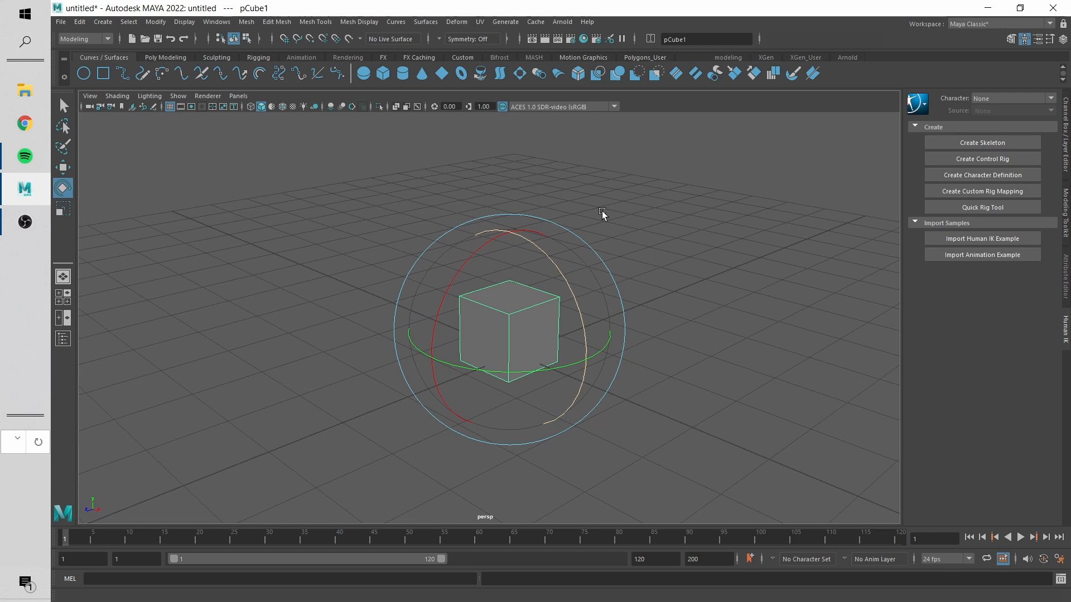
pyautogui.keyDown('alt'); pyautogui.moveTo(601, 211); pyautogui.dragTo(601, 259); pyautogui.keyUp('alt')
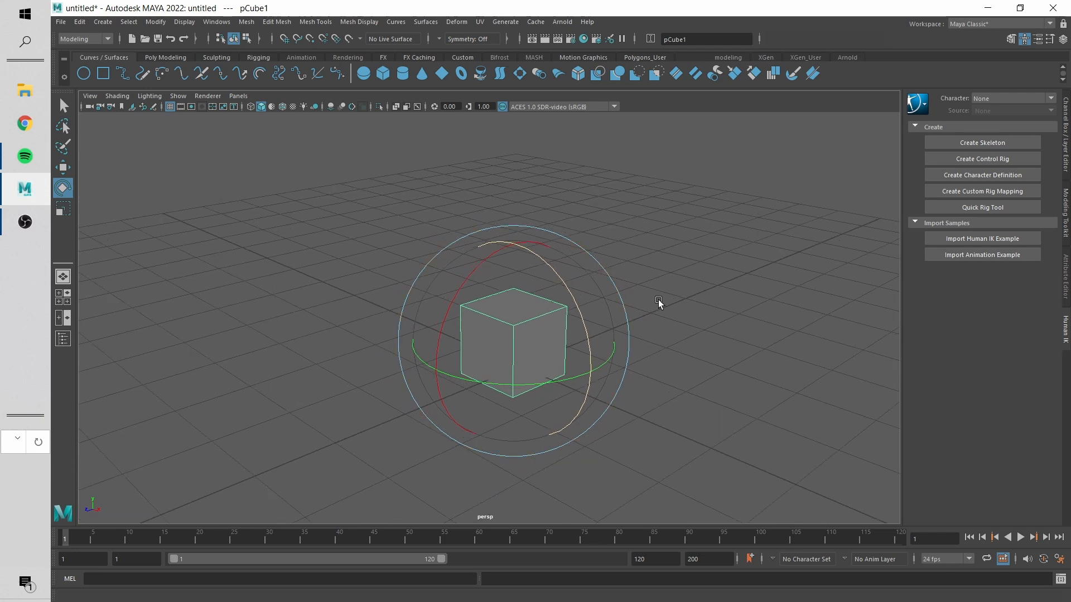
pyautogui.press('space')
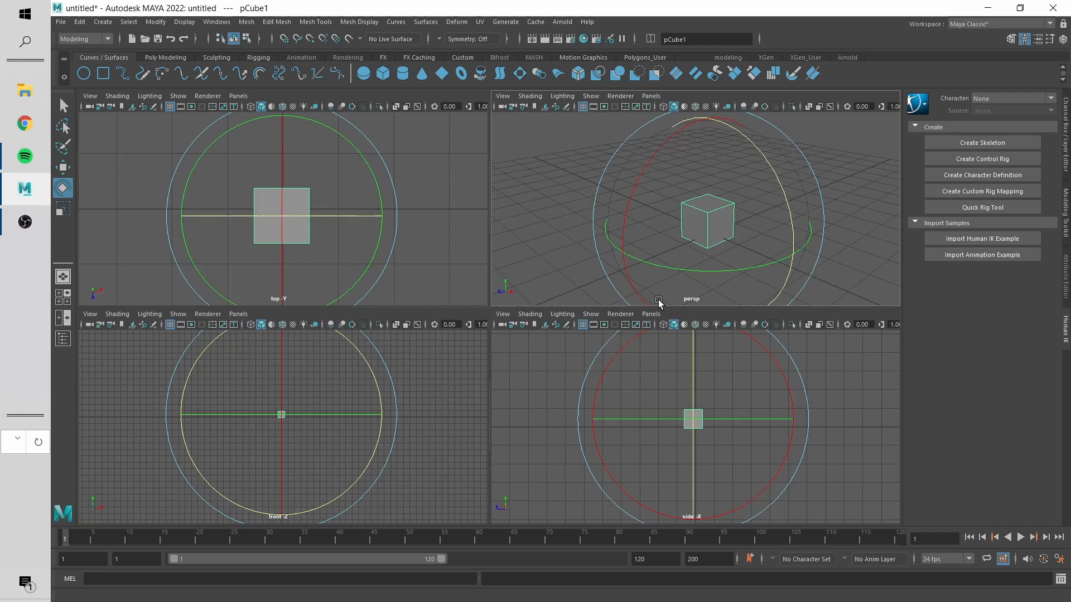
# - Switch the top view panel to a new perspective camera
pyautogui.click(240, 96)
pyautogui.moveTo(268, 110)
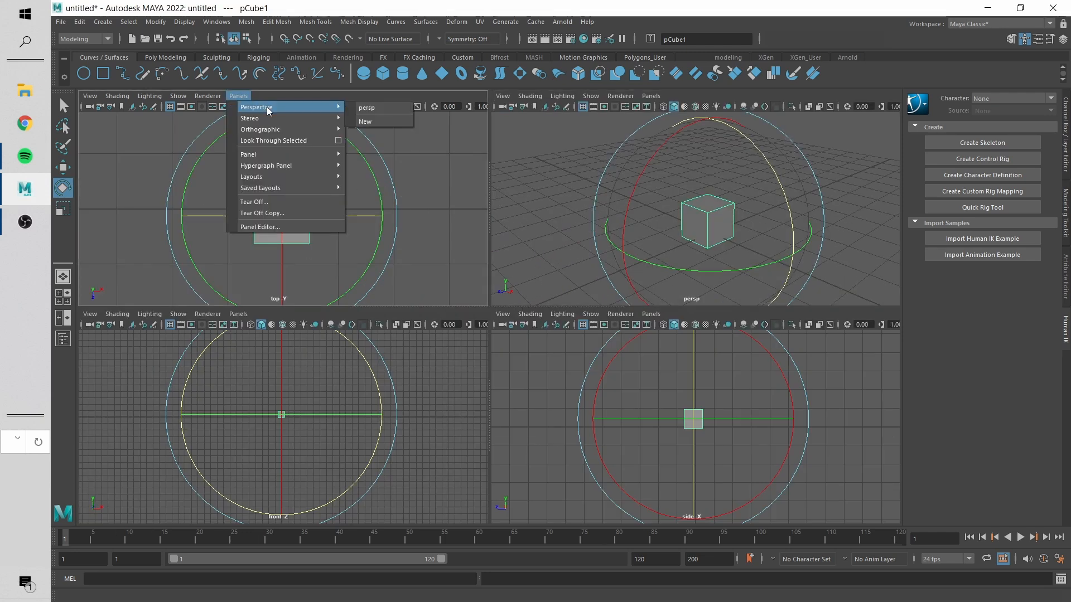
pyautogui.click(366, 122)
pyautogui.keyDown('alt'); pyautogui.moveTo(360, 207); pyautogui.dragTo(326, 206); pyautogui.keyUp('alt')
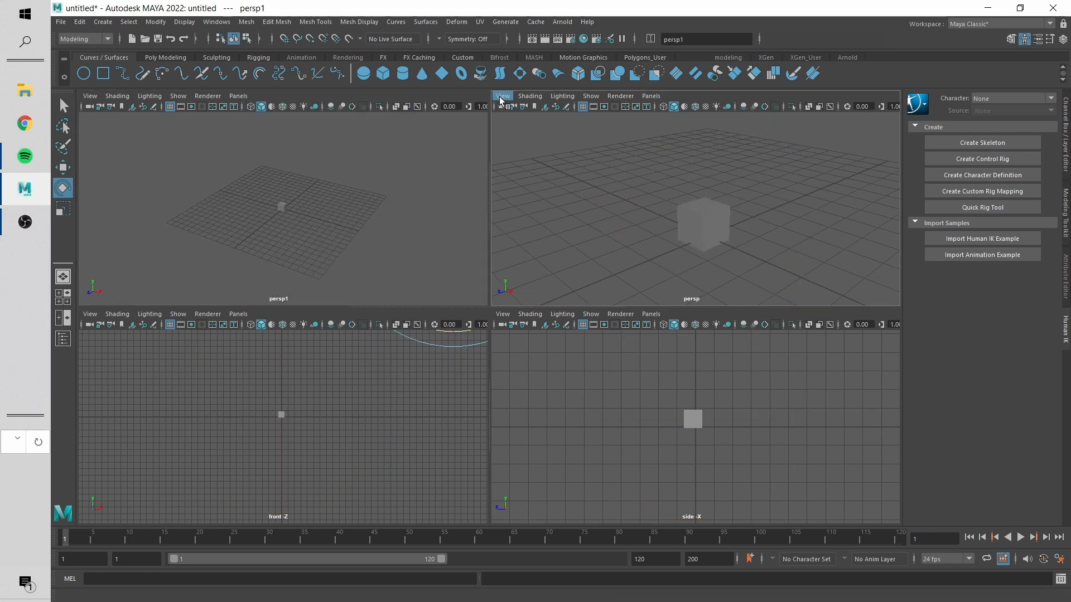
pyautogui.click(594, 108)
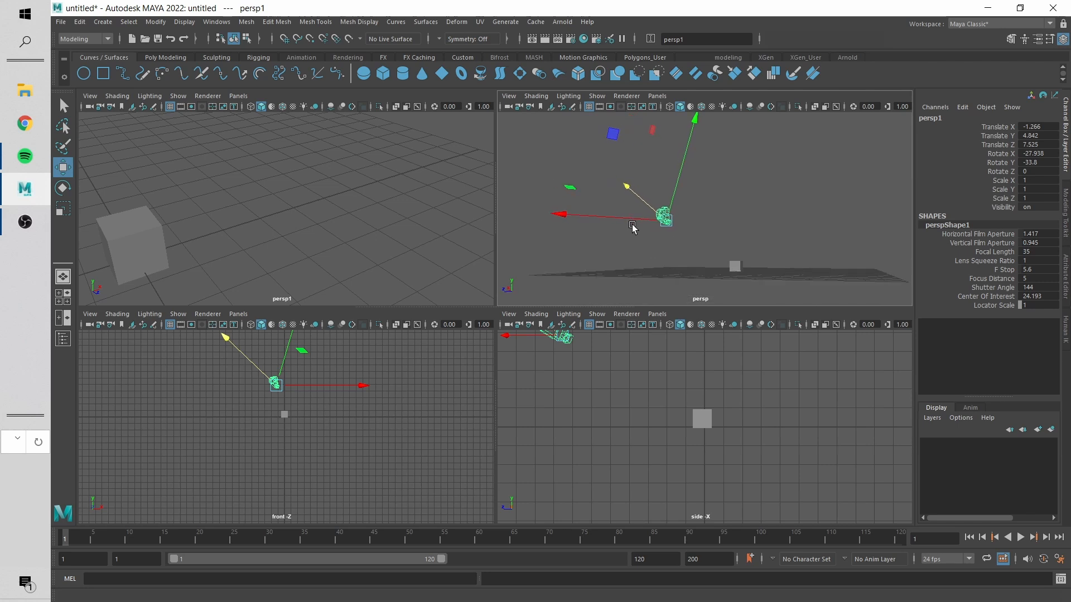
# - Select the cube in the new perspective view and activate the Rotate tool on it
pyautogui.keyDown('alt'); pyautogui.moveTo(225, 218); pyautogui.dragTo(469, 225, button='middle'); pyautogui.keyUp('alt')
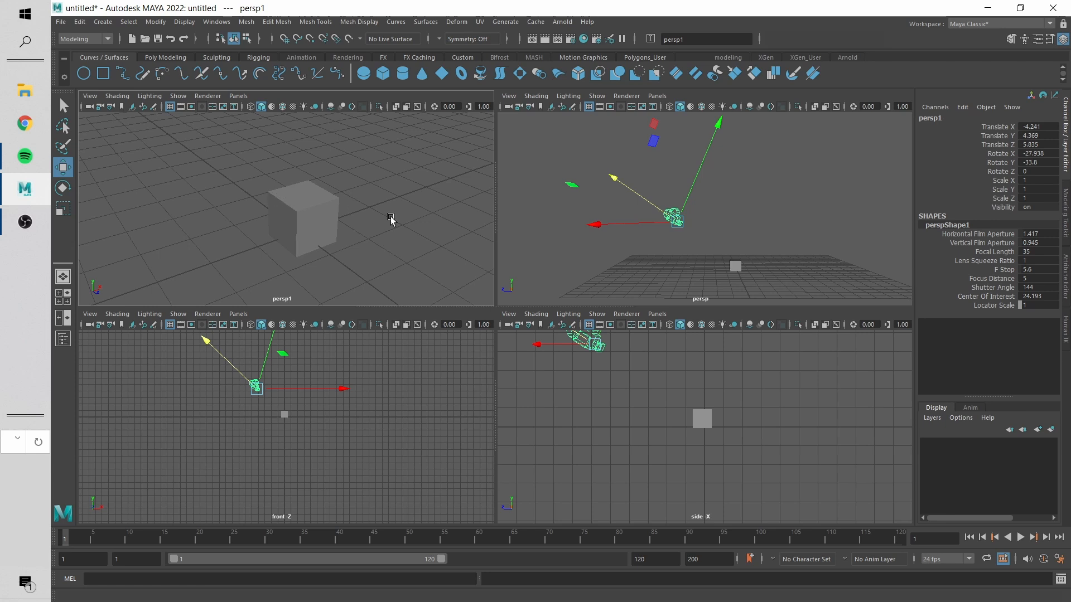
pyautogui.keyDown('alt'); pyautogui.moveTo(412, 227); pyautogui.dragTo(323, 216); pyautogui.keyUp('alt')
pyautogui.keyDown('alt'); pyautogui.moveTo(324, 217); pyautogui.dragTo(337, 208, button='right'); pyautogui.keyUp('alt')
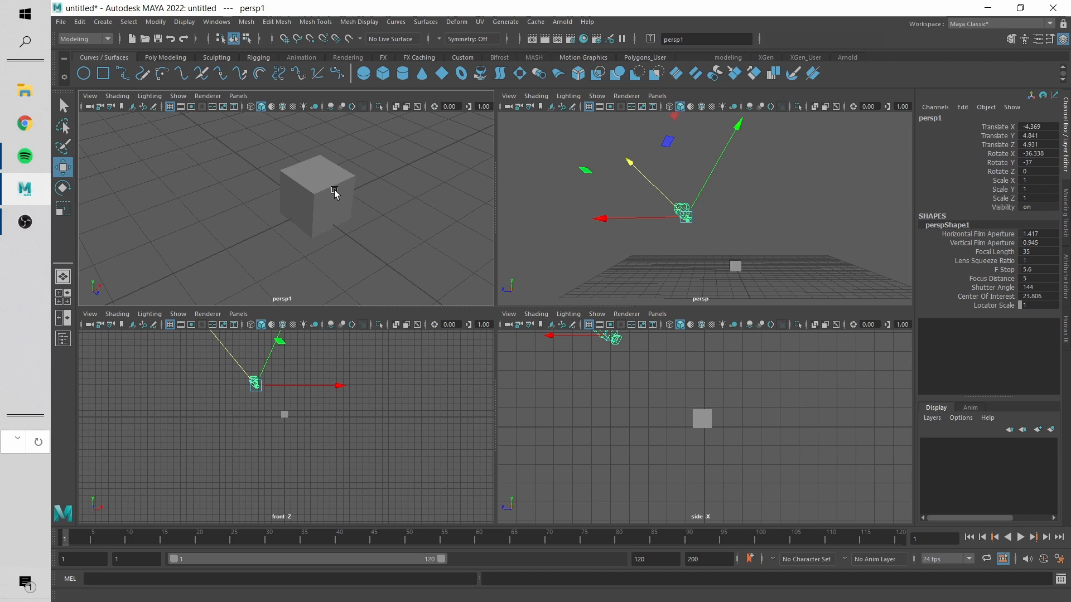
pyautogui.keyDown('alt'); pyautogui.moveTo(334, 192); pyautogui.dragTo(326, 220); pyautogui.keyUp('alt')
pyautogui.click(326, 221)
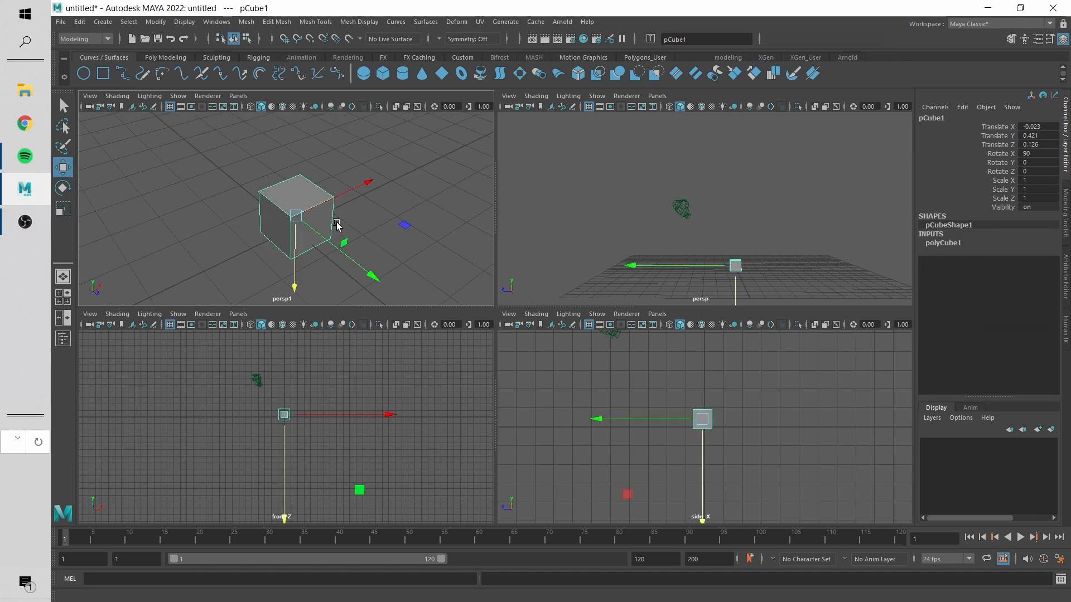
pyautogui.press('e')
pyautogui.moveTo(389, 232)
pyautogui.keyDown('alt'); pyautogui.mouseDown()
pyautogui.moveTo(409, 211)
pyautogui.moveTo(395, 206)
pyautogui.moveTo(399, 216)
pyautogui.mouseUp(); pyautogui.keyUp('alt')
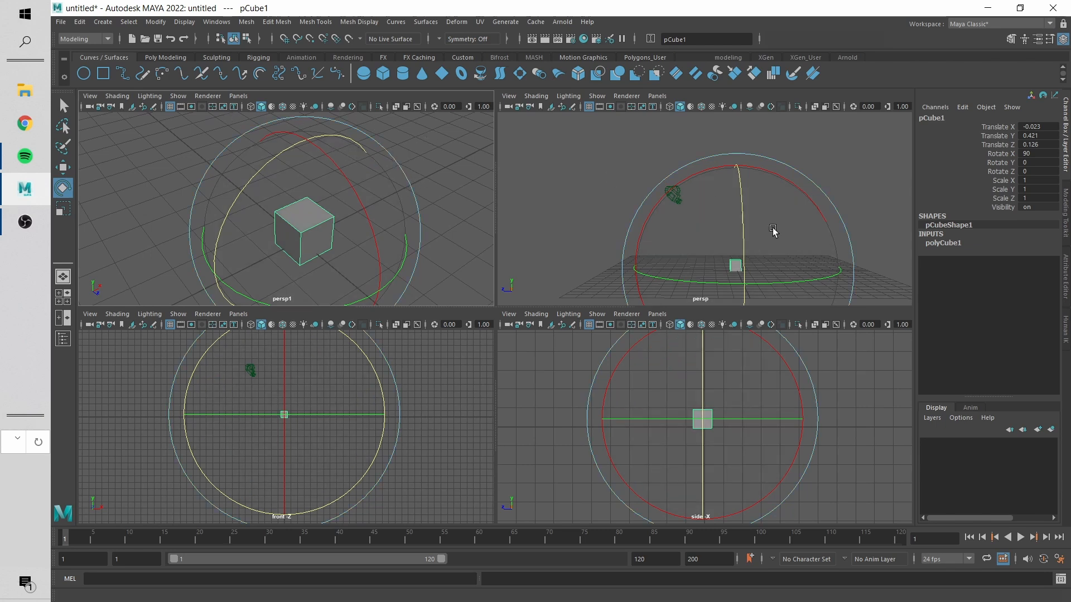
# - Deselect the cube and create a polygon plane at the origin from the original perspective view
pyautogui.keyDown('alt'); pyautogui.moveTo(771, 232); pyautogui.dragTo(759, 235); pyautogui.keyUp('alt')
pyautogui.keyDown('alt'); pyautogui.moveTo(758, 232); pyautogui.dragTo(702, 144, button='middle'); pyautogui.keyUp('alt')
pyautogui.keyDown('alt'); pyautogui.moveTo(701, 143); pyautogui.dragTo(801, 234); pyautogui.keyUp('alt')
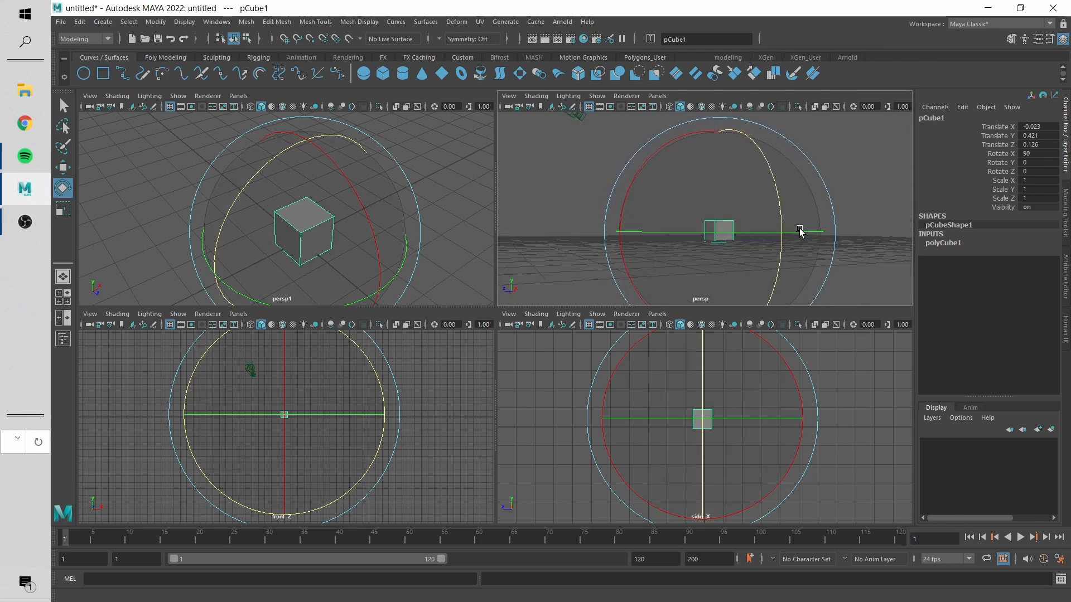
pyautogui.keyDown('shift'); pyautogui.rightClick(830, 173); pyautogui.keyUp('shift')
pyautogui.click(856, 201)
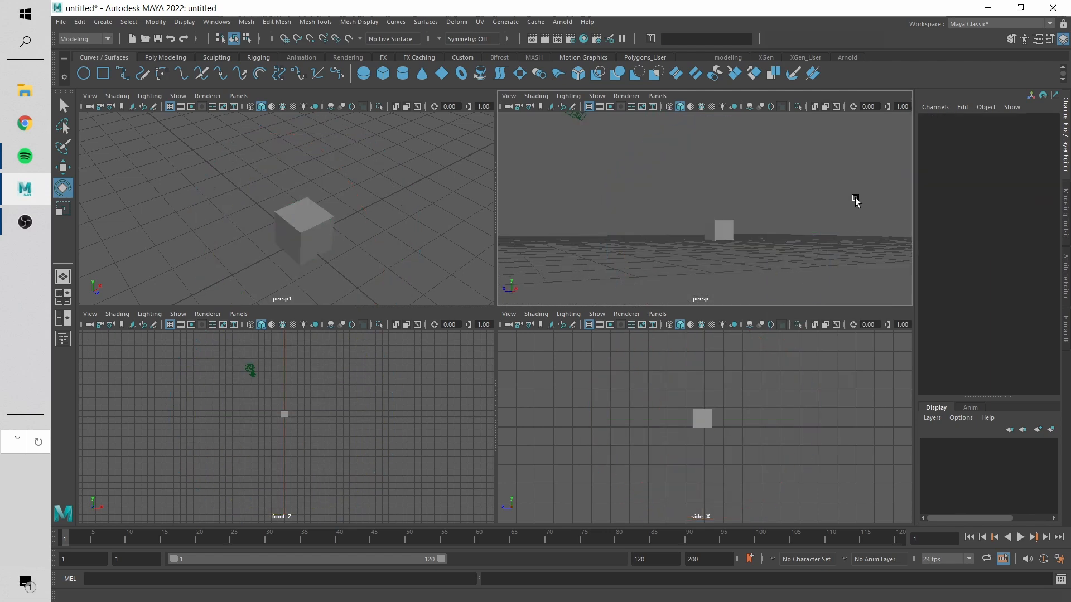
pyautogui.keyDown('shift'); pyautogui.rightClick(858, 204); pyautogui.keyUp('shift')
pyautogui.keyDown('shift'); pyautogui.moveTo(799, 201); pyautogui.dragTo(798, 192, button='right'); pyautogui.keyUp('shift')
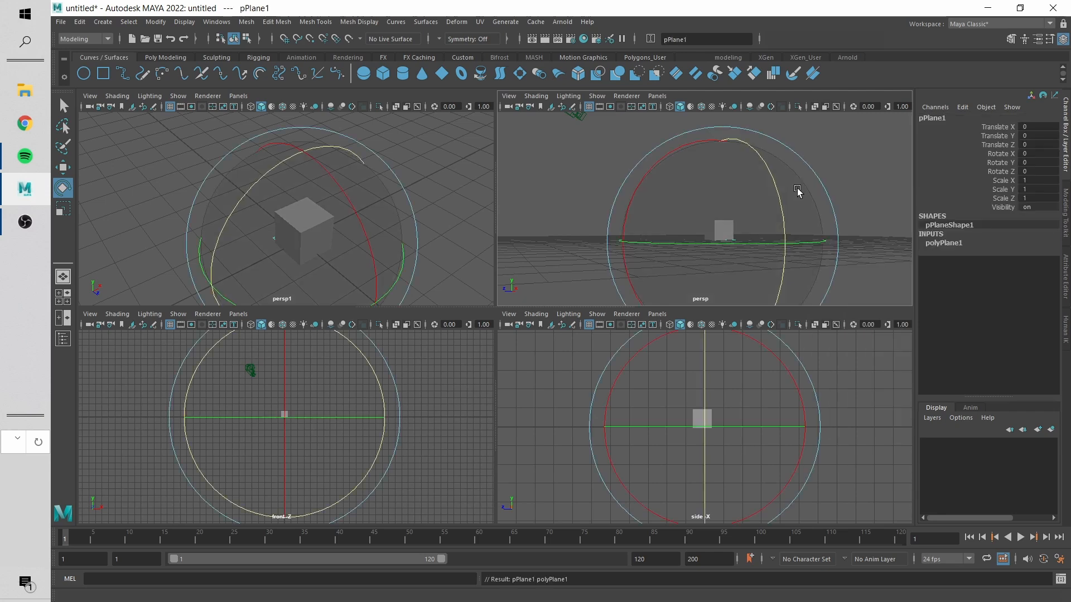
# - Tilt the plane, scale it uniformly to 6.697 and move it so that it cuts through the cube
pyautogui.moveTo(761, 218); pyautogui.dragTo(710, 271)
pyautogui.press('r')
pyautogui.press('e')
pyautogui.press('w')
pyautogui.moveTo(714, 226); pyautogui.dragTo(626, 149)
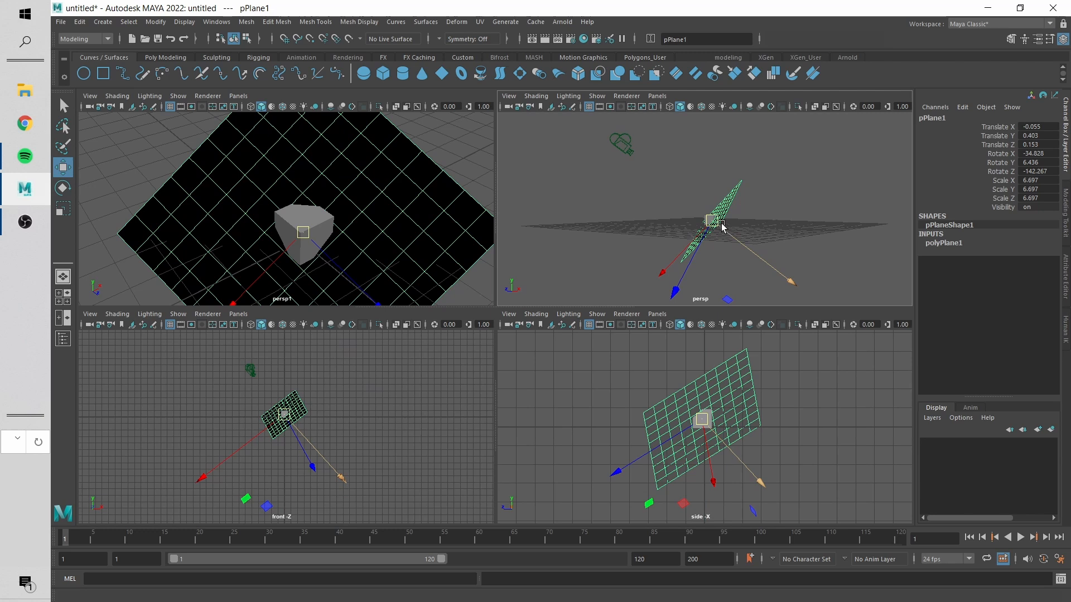
pyautogui.keyDown('alt'); pyautogui.moveTo(721, 226); pyautogui.dragTo(686, 221); pyautogui.keyUp('alt')
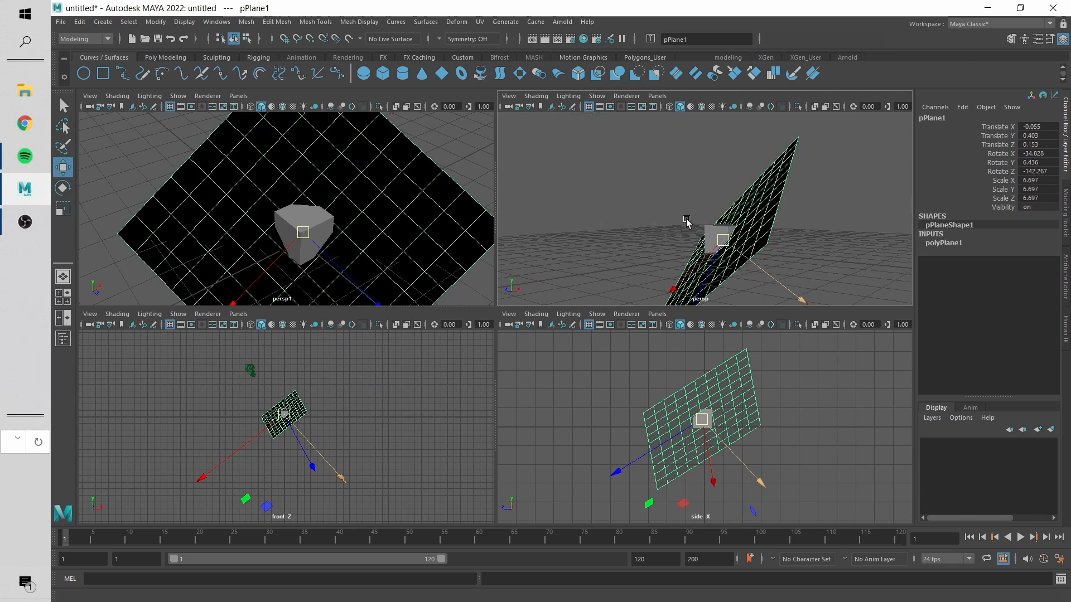
# - Select the cube, try rotating it in the new perspective view, and undo the rotation
pyautogui.click(327, 223)
pyautogui.press('e')
pyautogui.moveTo(390, 156); pyautogui.dragTo(372, 176)
pyautogui.hotkey('ctrl', 'z')
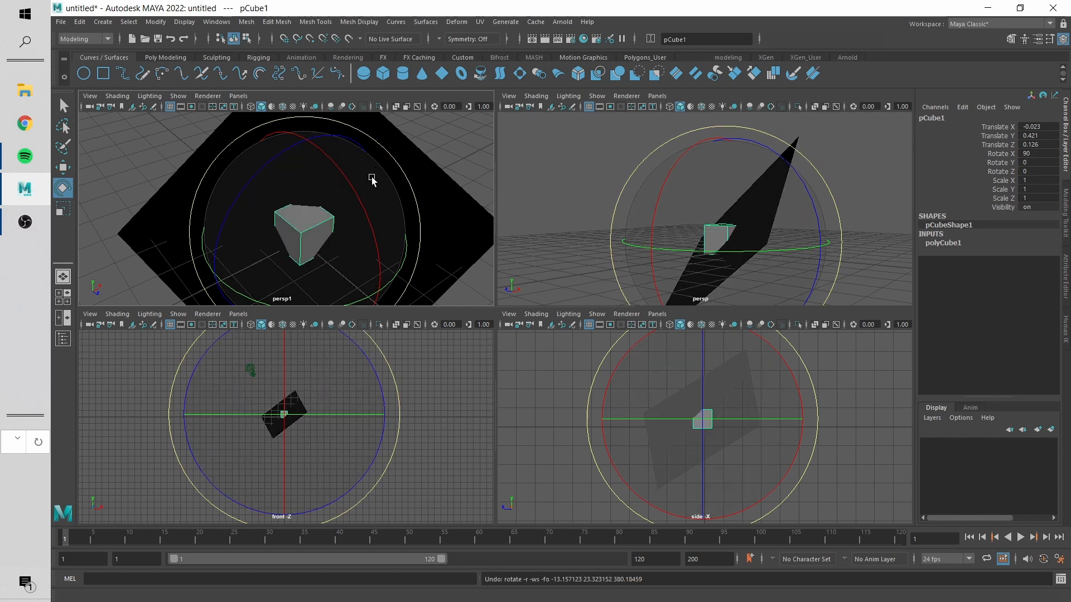
# - Delete the tilted plane and reselect the cube
pyautogui.scroll(-5, 401, 234)
pyautogui.keyDown('alt'); pyautogui.moveTo(401, 234); pyautogui.dragTo(420, 202); pyautogui.keyUp('alt')
pyautogui.press('f')
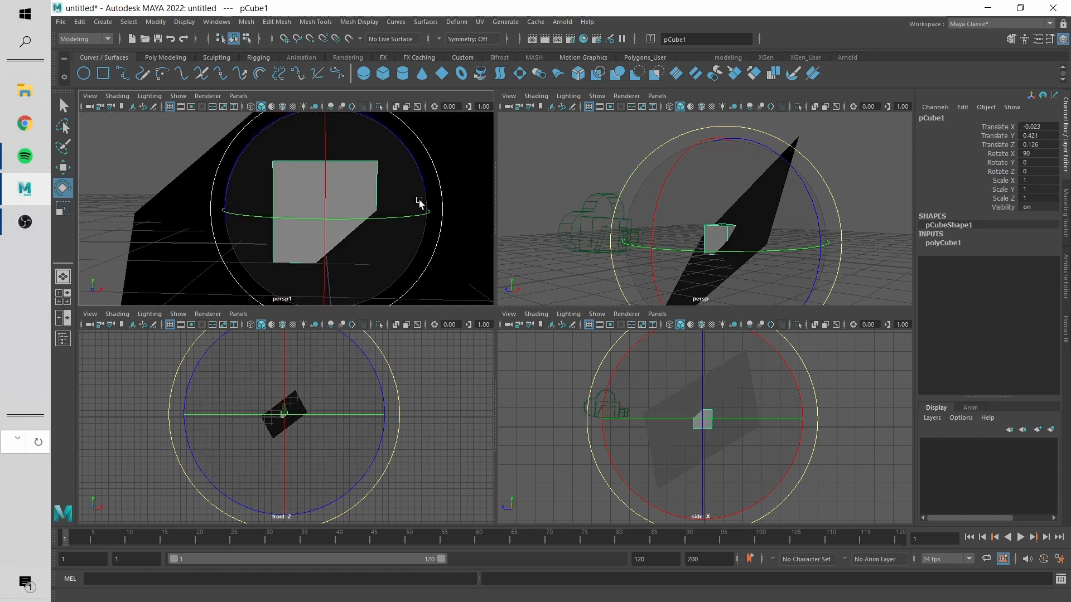
pyautogui.click(460, 143)
pyautogui.press('Delete')
pyautogui.click(325, 186)
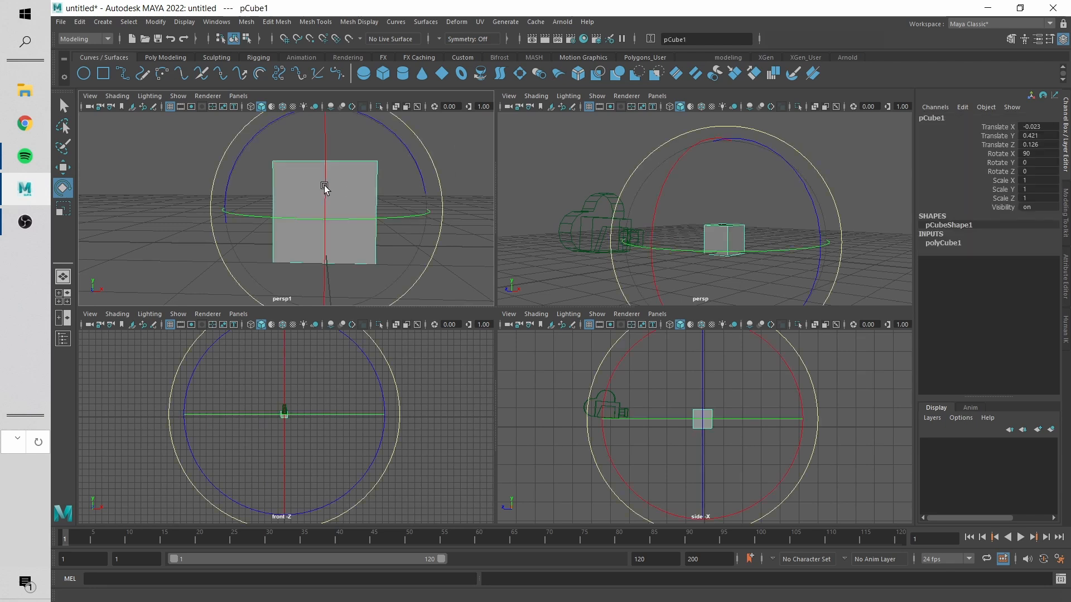
# - Frame the cube in the new perspective view and switch that view to wireframe display
pyautogui.press('f')
pyautogui.keyDown('alt'); pyautogui.moveTo(408, 208); pyautogui.dragTo(383, 207, button='middle'); pyautogui.keyUp('alt')
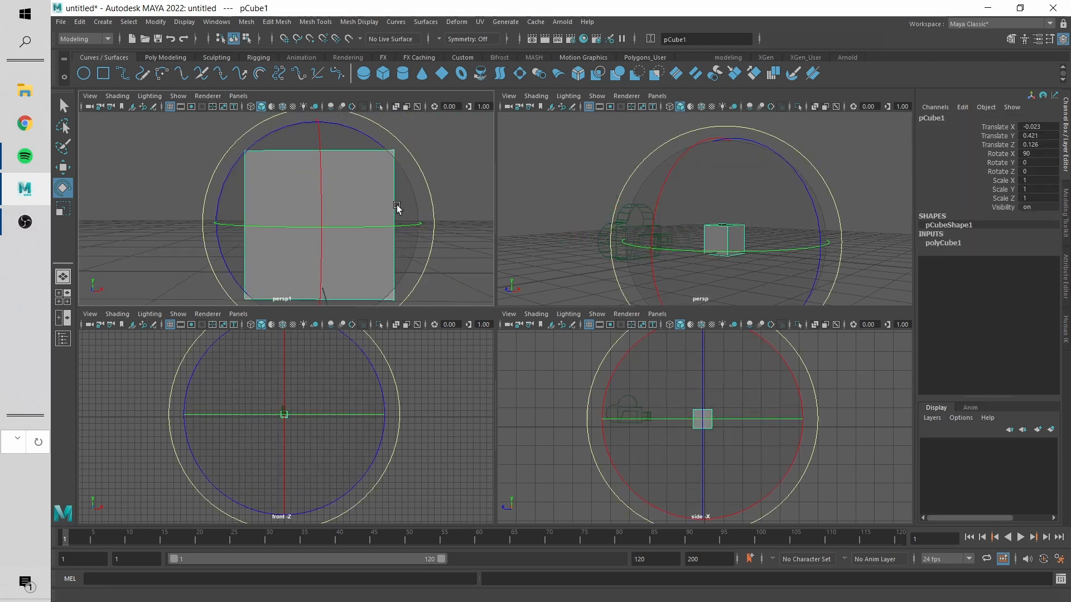
pyautogui.press('4')
pyautogui.scroll(-2, 387, 204)
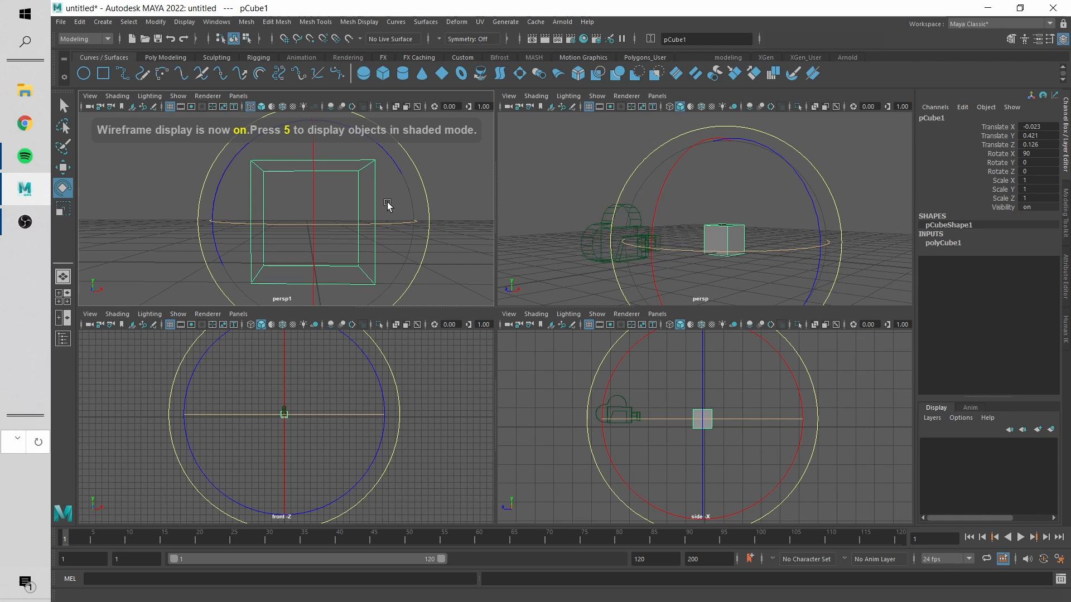
pyautogui.keyDown('alt'); pyautogui.moveTo(387, 203); pyautogui.dragTo(347, 188, button='right'); pyautogui.keyUp('alt')
pyautogui.keyDown('alt'); pyautogui.moveTo(347, 188); pyautogui.dragTo(348, 200, button='middle'); pyautogui.keyUp('alt')
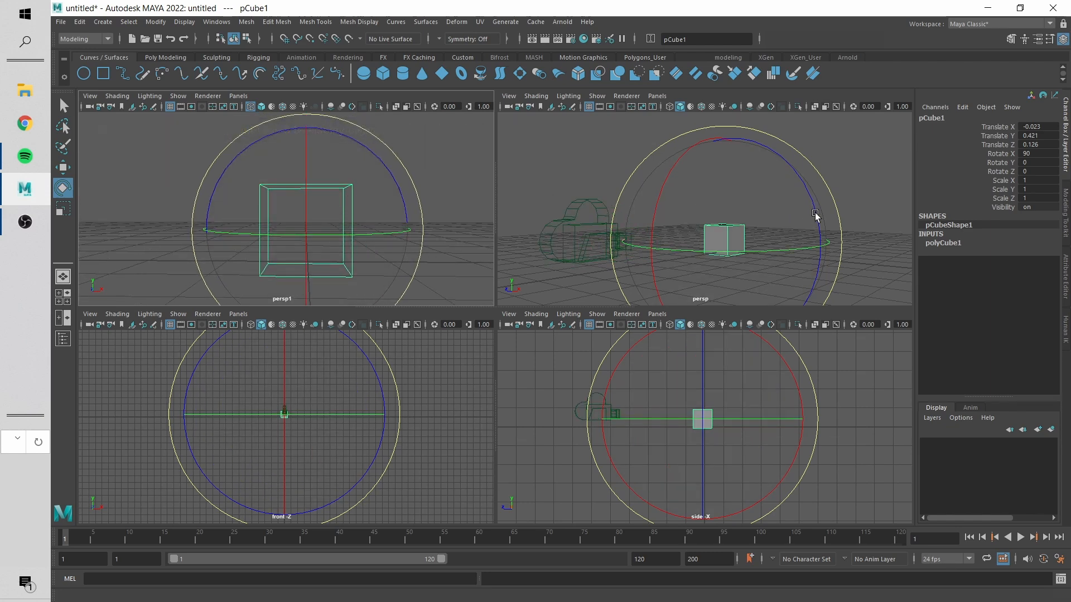
# - Try rotating the cube from the new perspective view, and undo the rotation
pyautogui.keyDown('alt'); pyautogui.moveTo(804, 213); pyautogui.dragTo(792, 235); pyautogui.keyUp('alt')
pyautogui.hotkey('ctrl', 'z')
pyautogui.moveTo(348, 121); pyautogui.dragTo(306, 170)
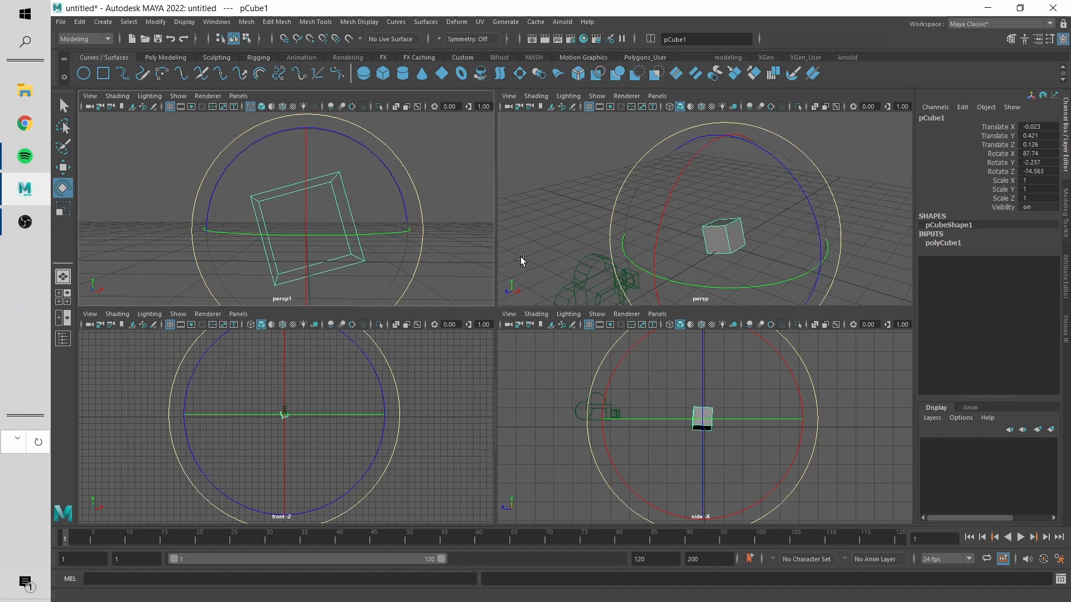
pyautogui.hotkey('ctrl', 'z')
# - Select the new perspective camera in the original perspective view and compare its Move and Rotate manipulators
pyautogui.click(594, 268)
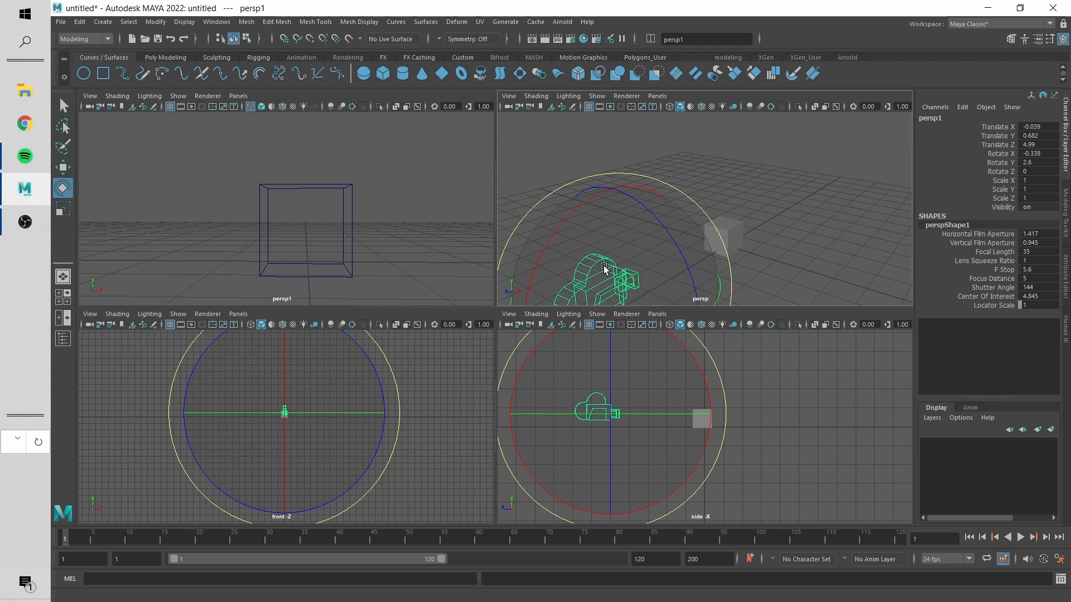
pyautogui.press('w')
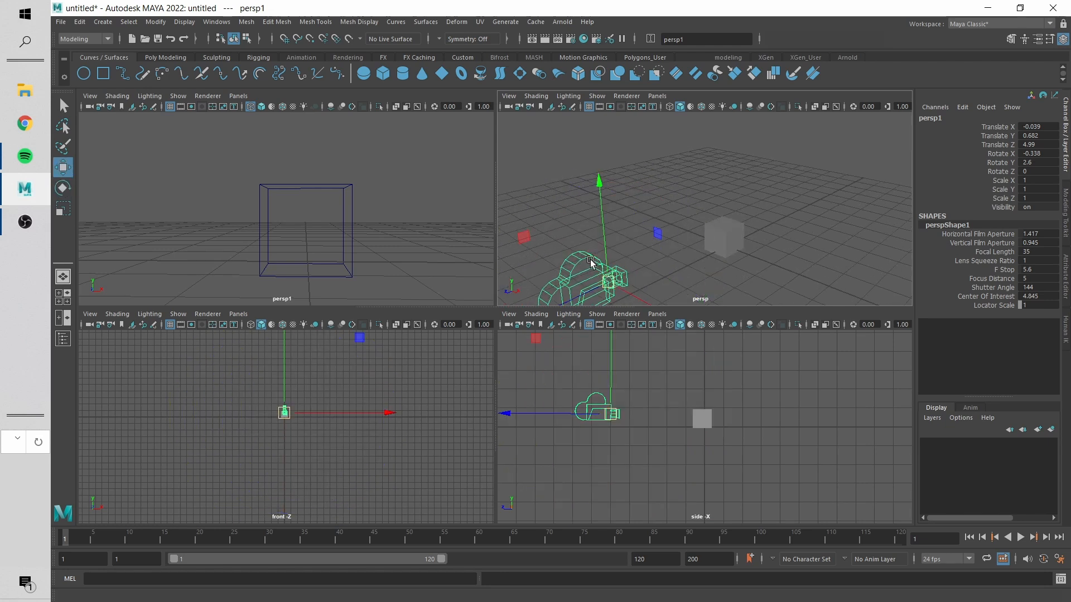
pyautogui.click(541, 164)
pyautogui.click(583, 261)
pyautogui.press('e')
pyautogui.scroll(-3, 584, 218)
pyautogui.keyDown('alt'); pyautogui.moveTo(588, 228); pyautogui.dragTo(600, 216, button='middle'); pyautogui.keyUp('alt')
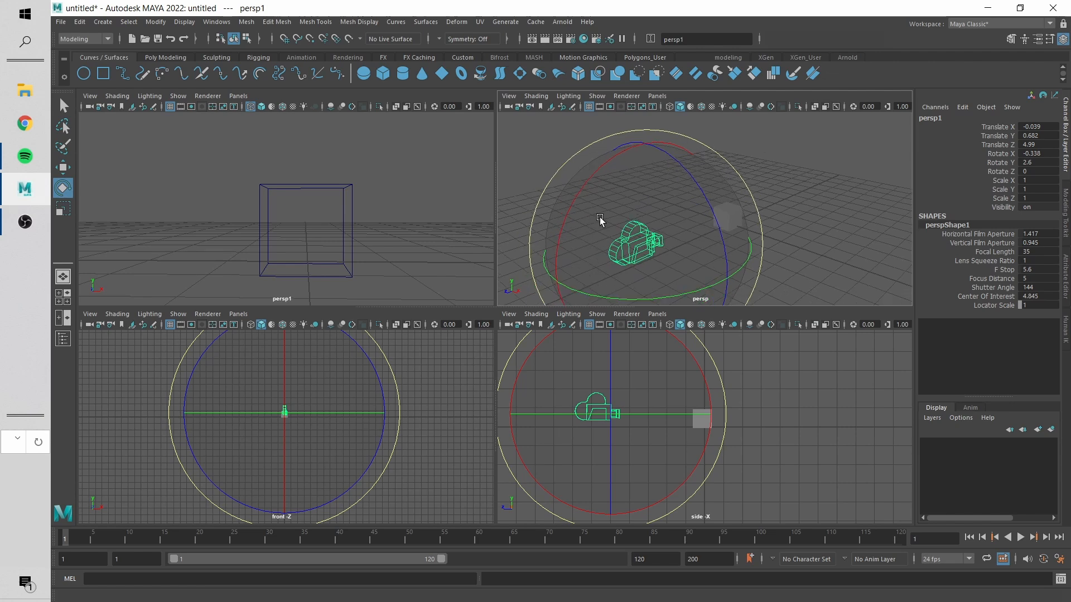
# - Reselect the cube and try rotating it with the X ring and the outer view-aligned ring, undoing each rotation
pyautogui.click(732, 216)
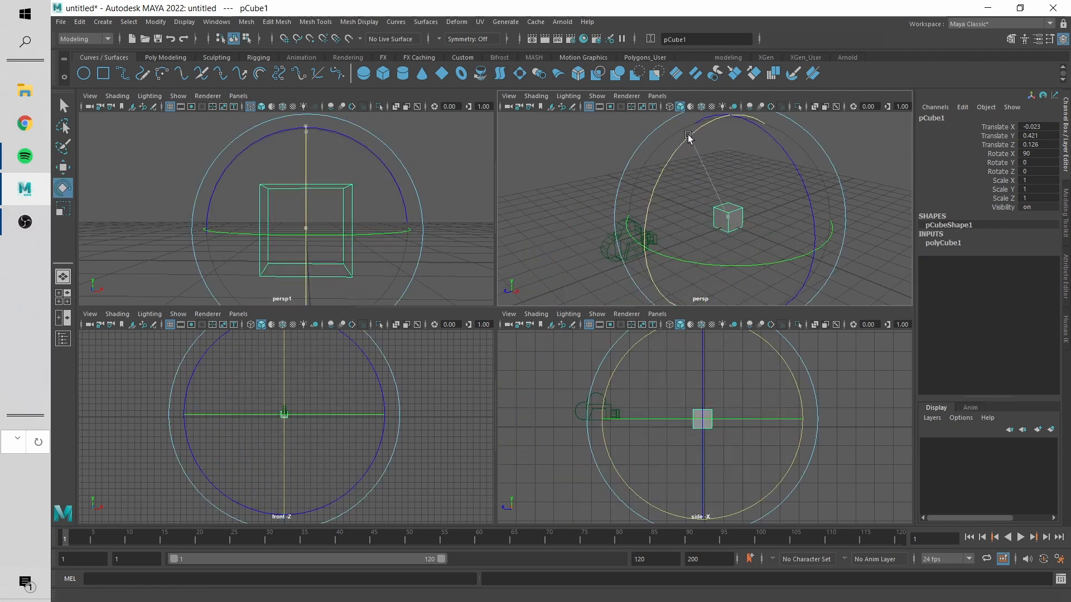
pyautogui.moveTo(688, 135); pyautogui.dragTo(702, 129)
pyautogui.hotkey('ctrl', 'z')
pyautogui.moveTo(778, 143); pyautogui.dragTo(720, 219)
pyautogui.hotkey('ctrl', 'z')
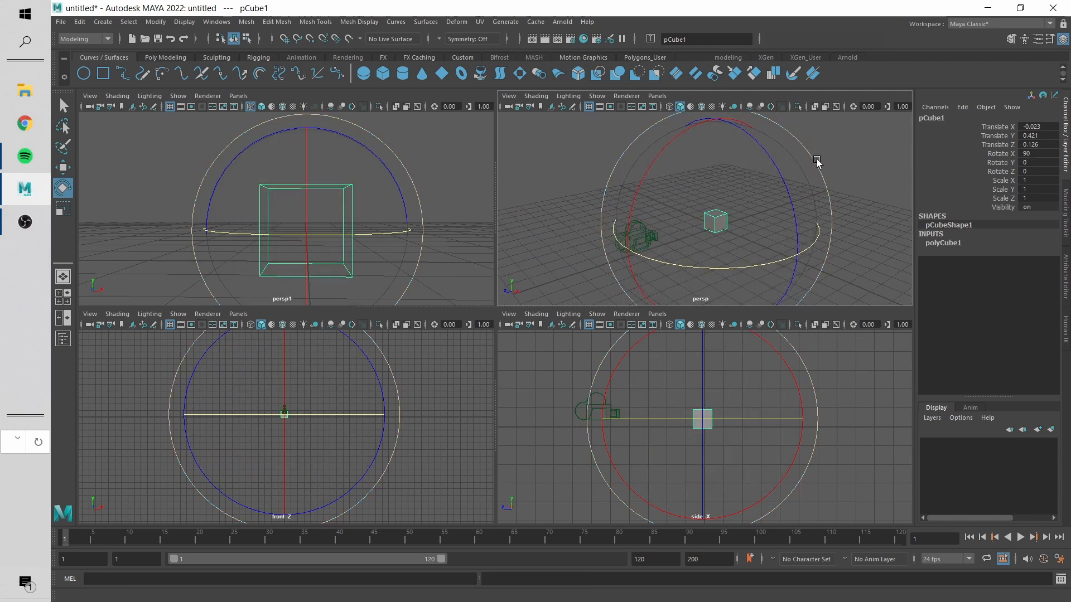
pyautogui.keyDown('alt'); pyautogui.moveTo(816, 160); pyautogui.dragTo(809, 250); pyautogui.keyUp('alt')
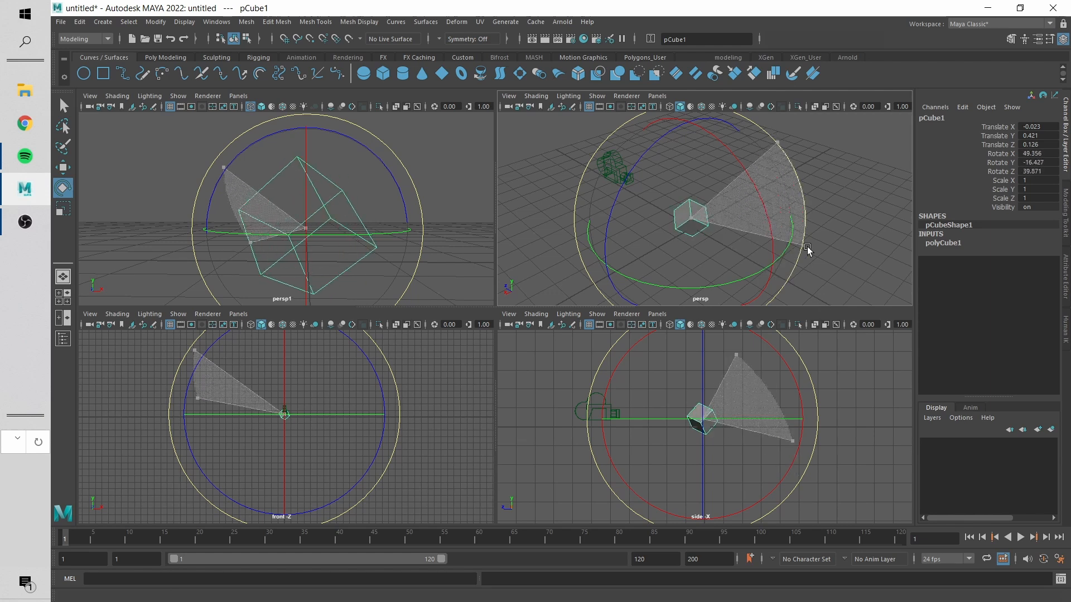
pyautogui.hotkey('ctrl', 'z')
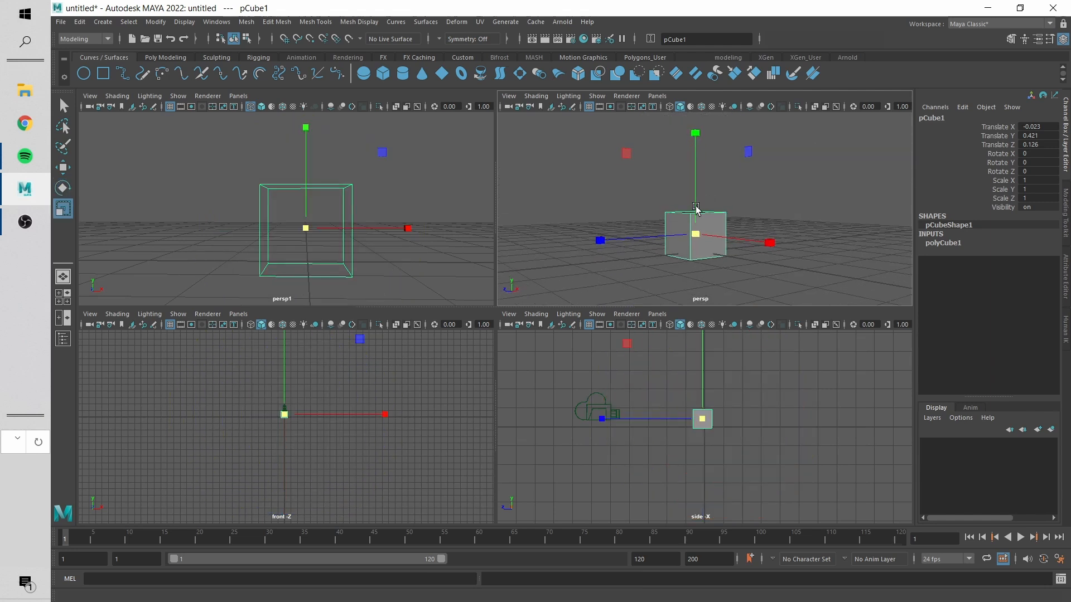
# - Try scaling the cube separately along Y to 0.447, along X, and along Z to 3.967, undoing each change
pyautogui.keyDown('alt'); pyautogui.moveTo(697, 211); pyautogui.dragTo(710, 256); pyautogui.keyUp('alt')
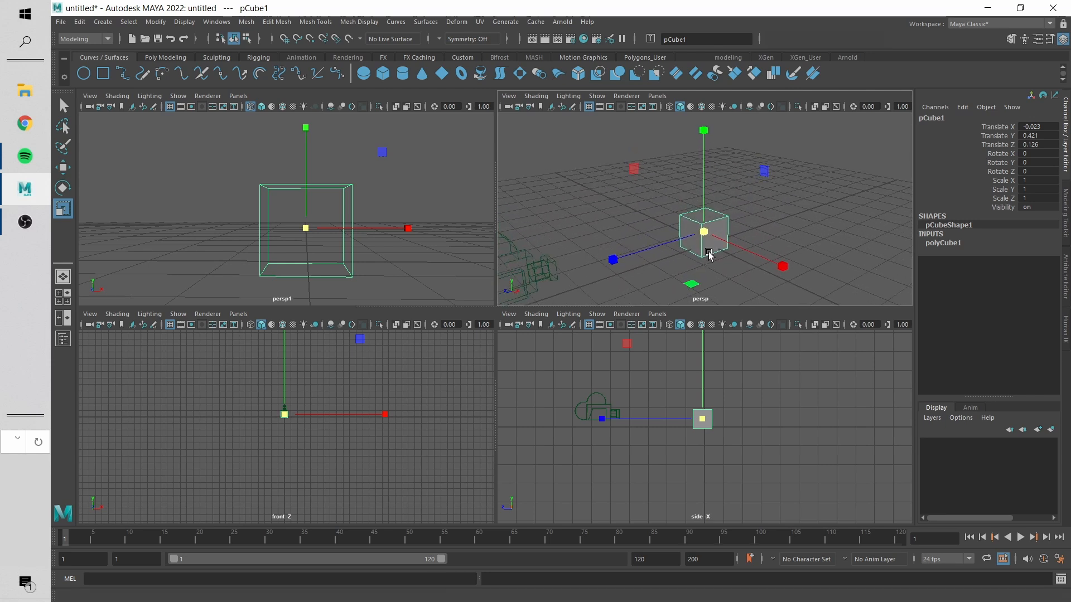
pyautogui.keyDown('alt'); pyautogui.moveTo(705, 129); pyautogui.dragTo(719, 197); pyautogui.keyUp('alt')
pyautogui.moveTo(708, 127); pyautogui.dragTo(727, 190)
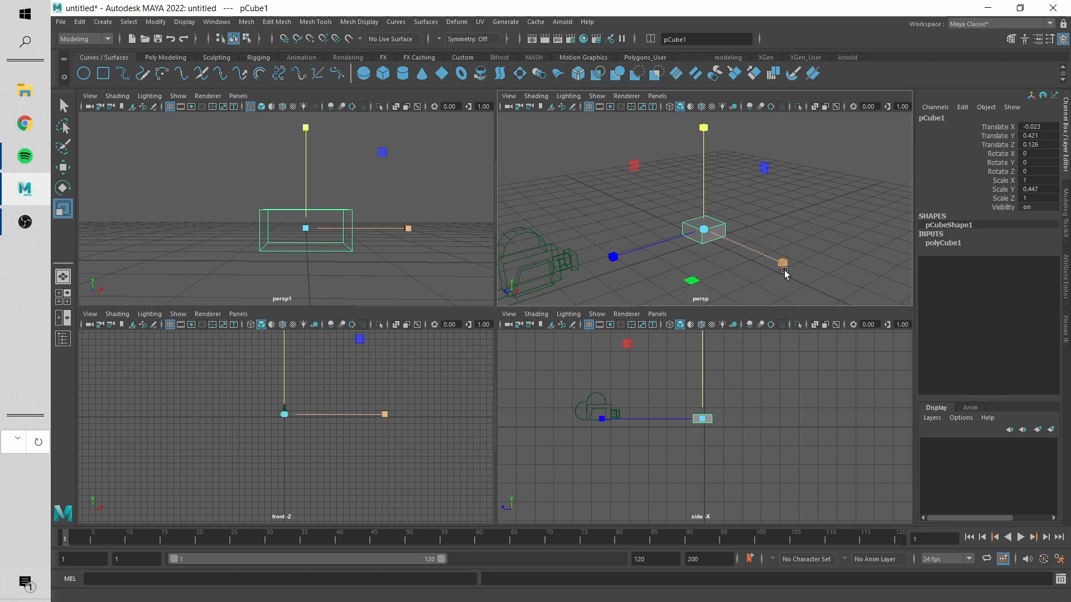
pyautogui.hotkey('ctrl', 'z')
pyautogui.moveTo(783, 262); pyautogui.dragTo(1068, 369)
pyautogui.hotkey('ctrl', 'z')
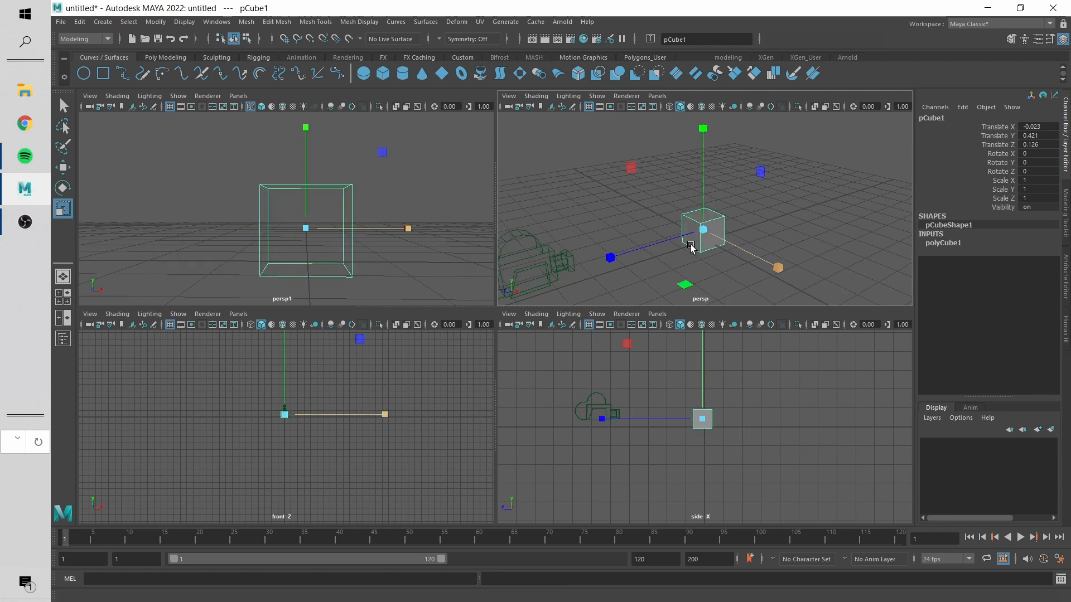
pyautogui.moveTo(605, 256); pyautogui.dragTo(340, 306)
pyautogui.hotkey('ctrl', 'z')
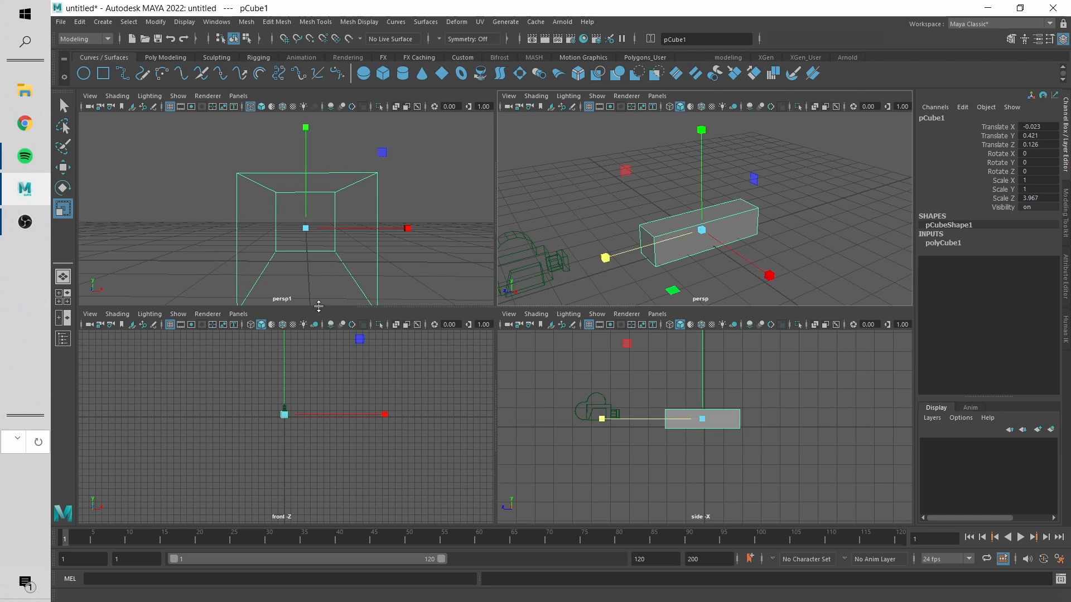
# - Scale the cube uniformly from its center to 1.681, and undo a further uniform scaling attempt
pyautogui.click(701, 233)
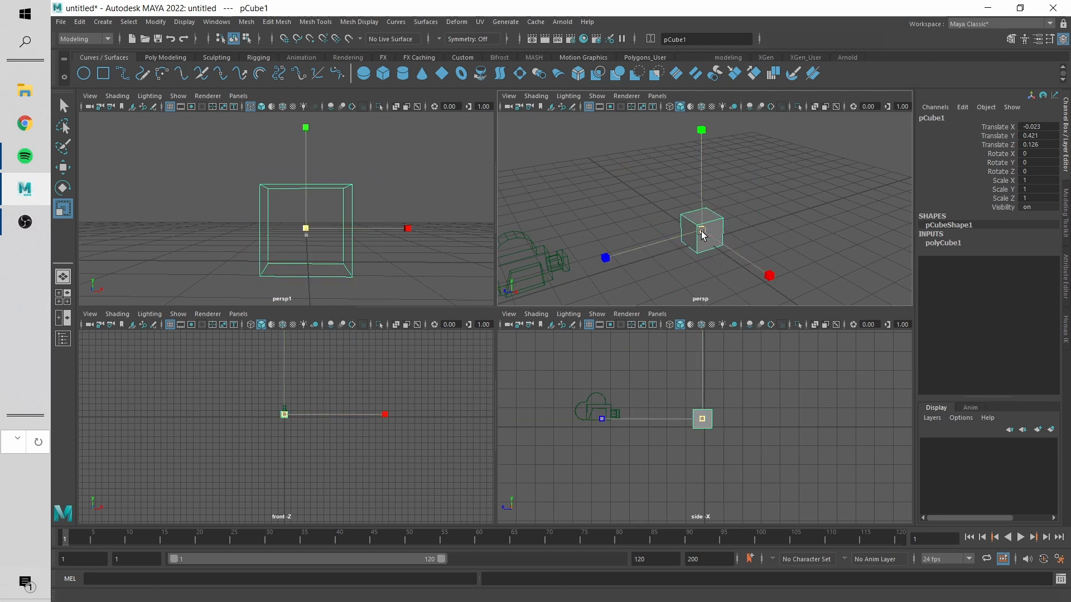
pyautogui.moveTo(702, 234)
pyautogui.mouseDown()
pyautogui.moveTo(796, 234)
pyautogui.moveTo(708, 234)
pyautogui.moveTo(719, 234)
pyautogui.mouseUp()
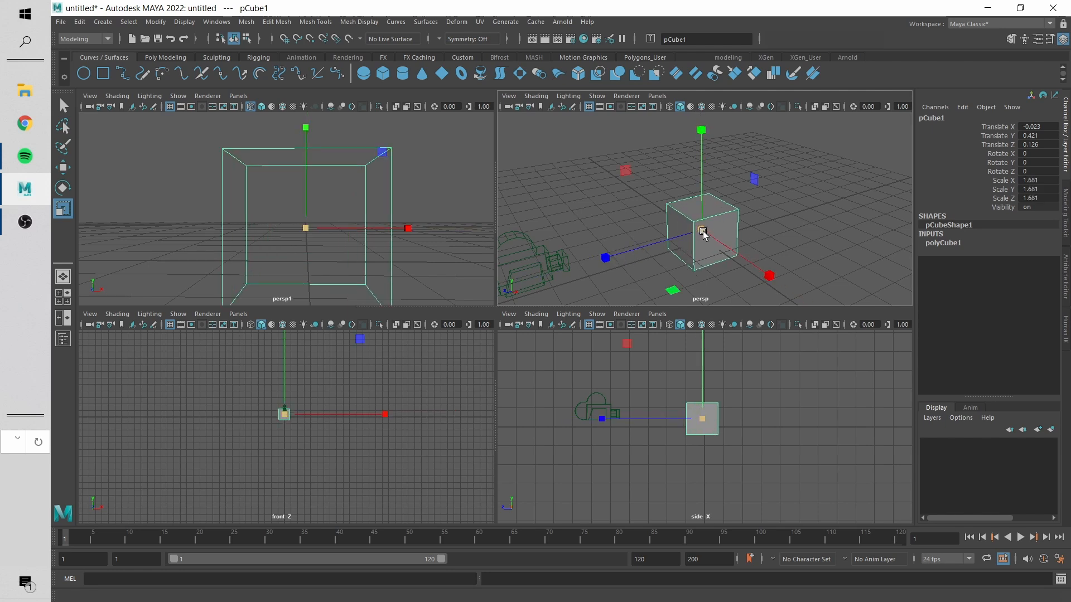
pyautogui.moveTo(702, 233); pyautogui.dragTo(824, 222)
pyautogui.hotkey('ctrl', 'z')
pyautogui.keyDown('alt'); pyautogui.moveTo(749, 199); pyautogui.dragTo(779, 190); pyautogui.keyUp('alt')
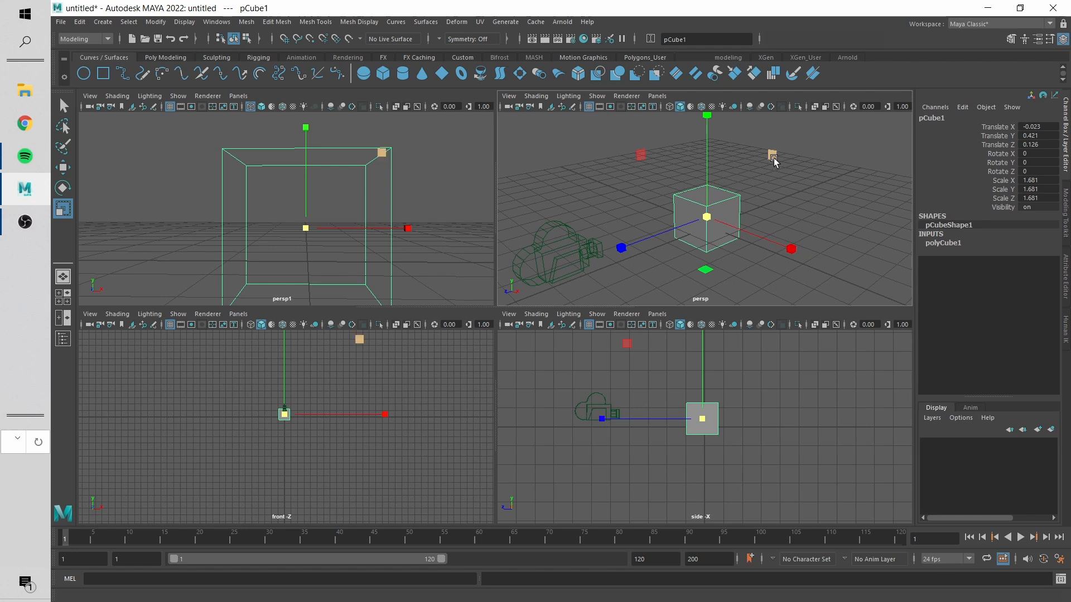
# - Scale the cube along X and Y together with the plane handle to about 27.567
pyautogui.moveTo(772, 157); pyautogui.dragTo(872, 148)
pyautogui.scroll(-5, 799, 181)
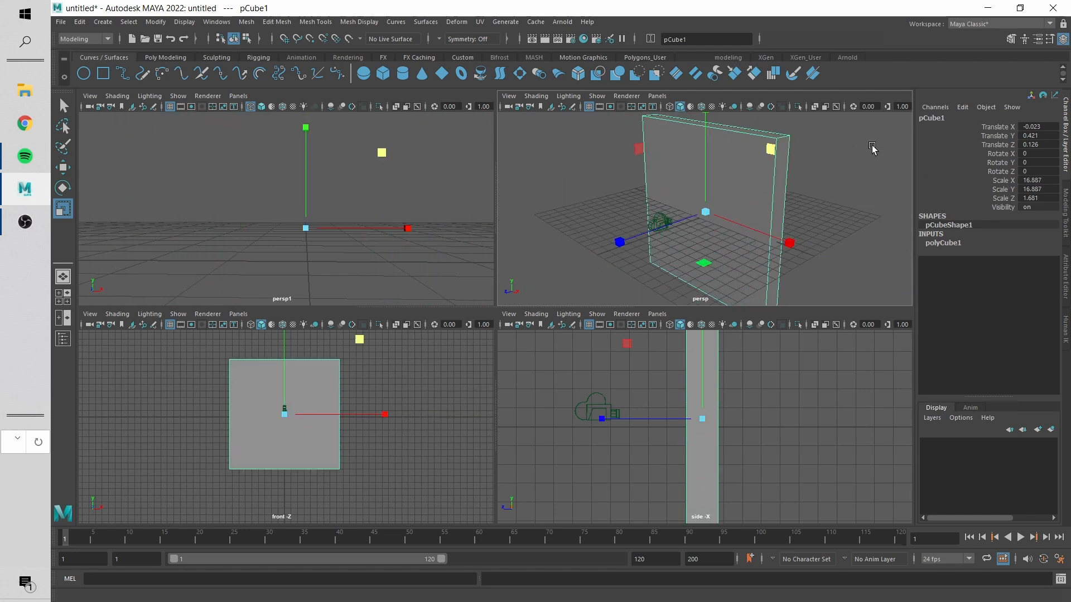
pyautogui.scroll(-4, 780, 172)
pyautogui.moveTo(768, 150); pyautogui.dragTo(736, 152)
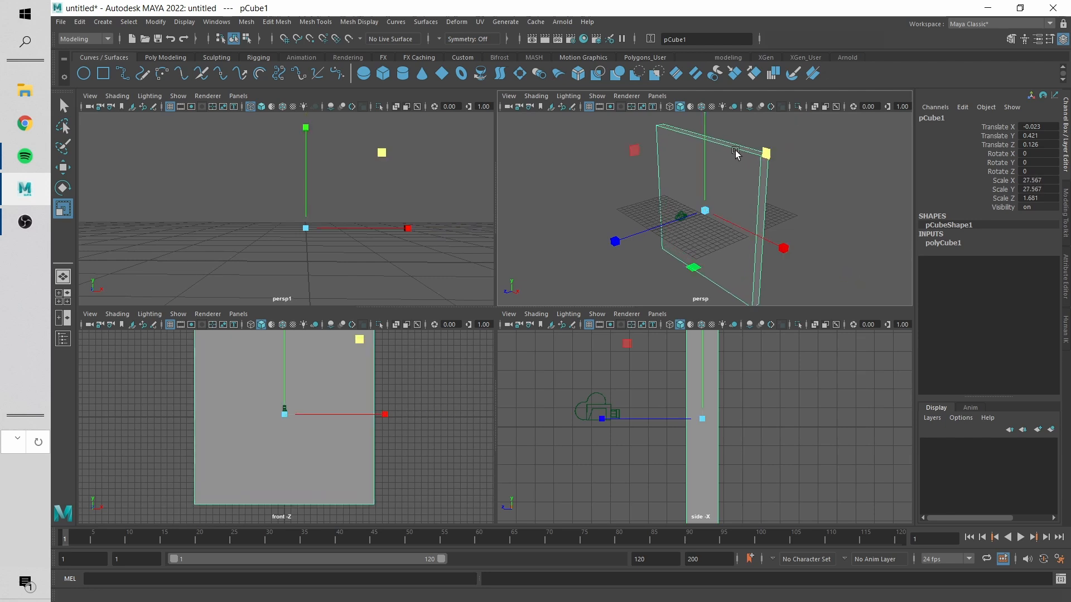
# - Undo the cube's scaling along X and Y made with the plane handle
pyautogui.keyDown('alt'); pyautogui.moveTo(729, 213); pyautogui.dragTo(708, 213); pyautogui.keyUp('alt')
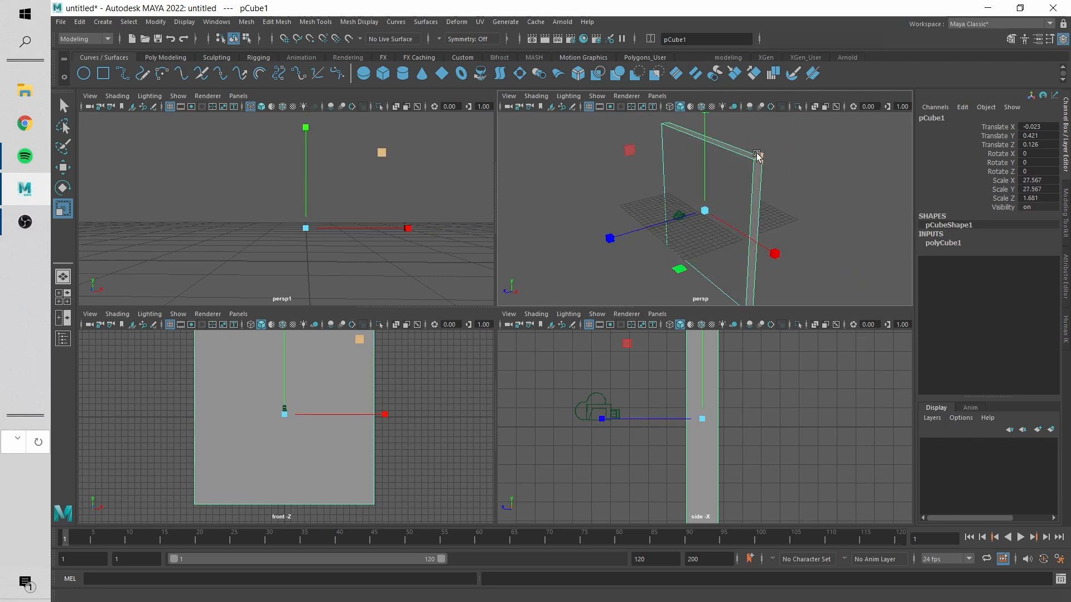
pyautogui.hotkey('ctrl', 'z')
pyautogui.hotkey('ctrl', 'z')
pyautogui.hotkey('ctrl', 'z')
pyautogui.hotkey('ctrl', 'z')
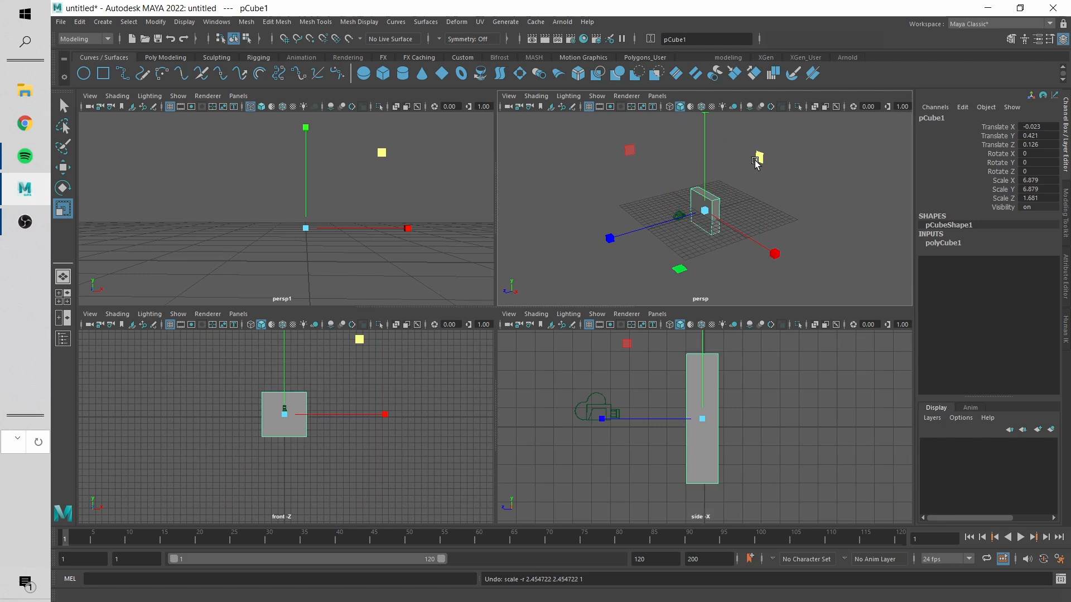
pyautogui.hotkey('ctrl', 'z')
pyautogui.scroll(10, 731, 215)
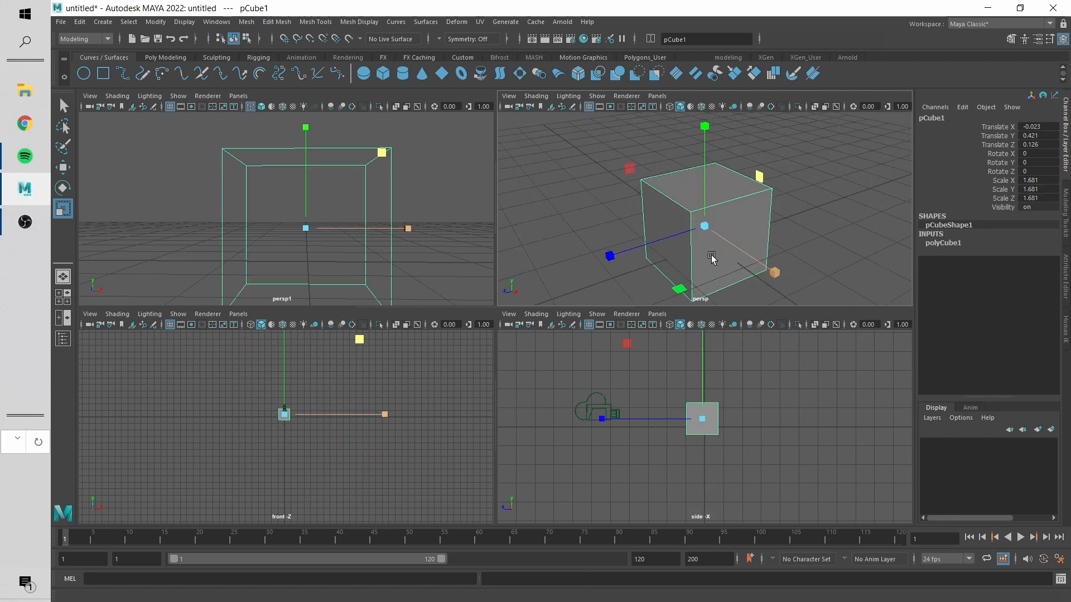
# - Scale the cube along X and Z together with the plane handle to about 1.844
pyautogui.keyDown('alt'); pyautogui.moveTo(712, 257); pyautogui.dragTo(755, 264); pyautogui.keyUp('alt')
pyautogui.scroll(-10, 725, 272)
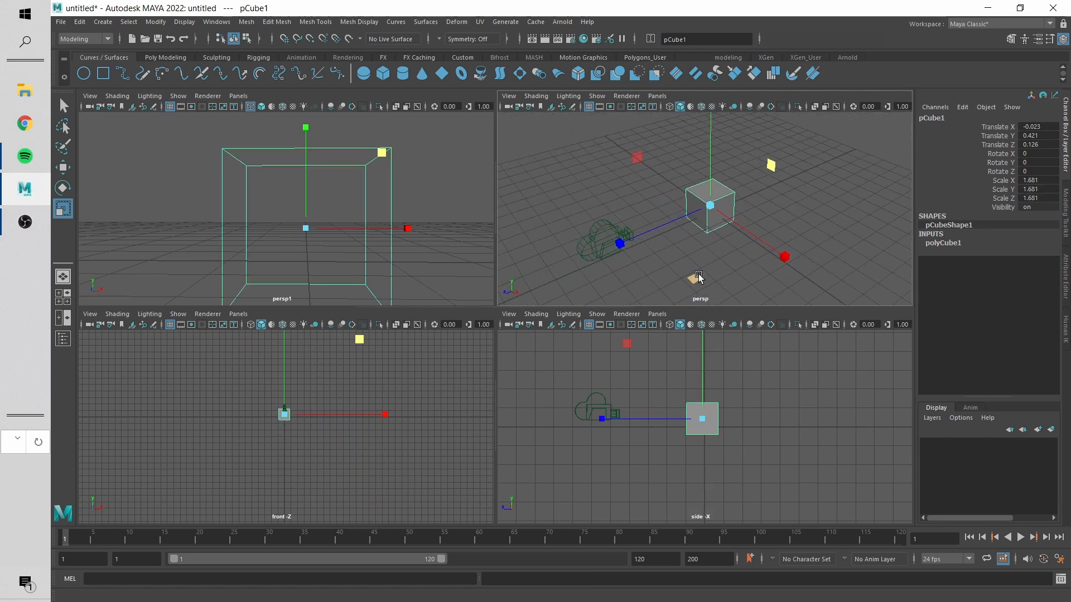
pyautogui.moveTo(692, 279)
pyautogui.mouseDown()
pyautogui.moveTo(710, 277)
pyautogui.moveTo(674, 279)
pyautogui.mouseUp()
pyautogui.scroll(3, 687, 282)
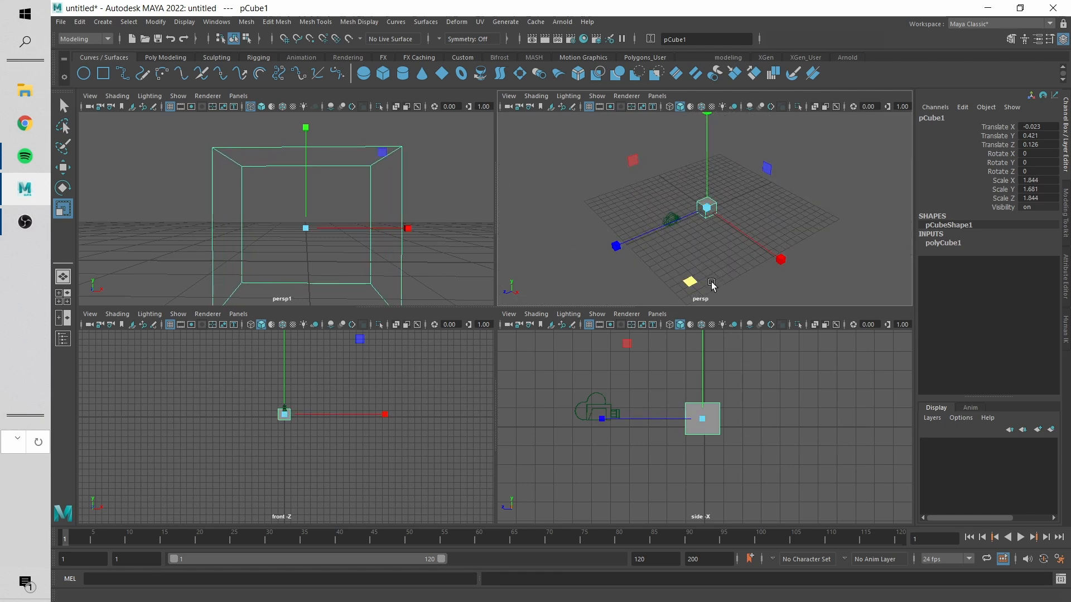
# - Try scaling the cube further along X and Z together to about 15.252, and undo the changes
pyautogui.moveTo(712, 284); pyautogui.dragTo(449, 239)
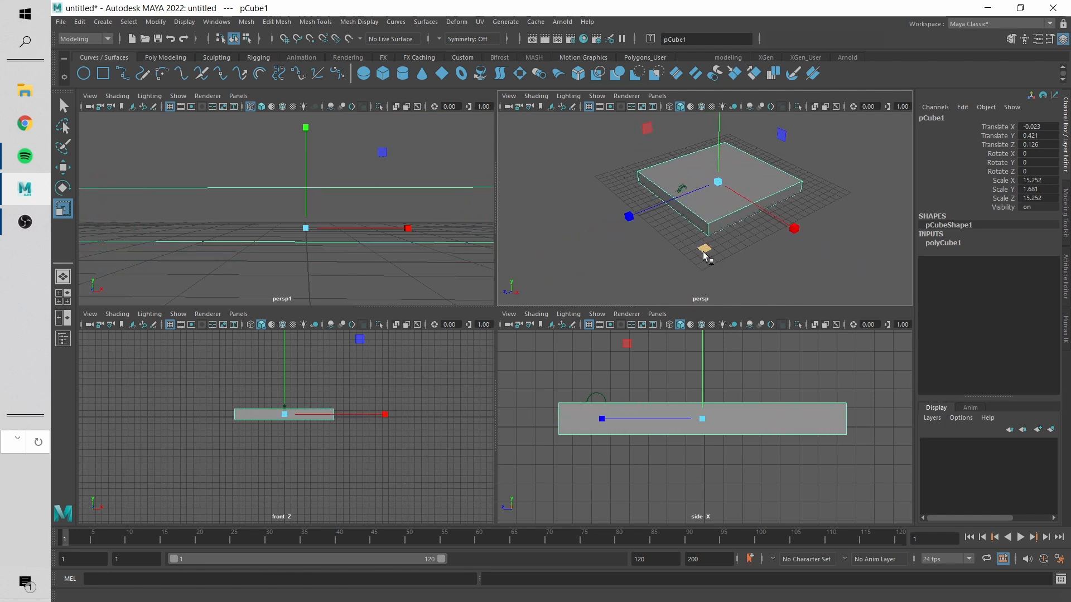
pyautogui.keyDown('alt'); pyautogui.moveTo(705, 254); pyautogui.dragTo(844, 262); pyautogui.keyUp('alt')
pyautogui.hotkey('ctrl', 'z')
pyautogui.hotkey('ctrl', 'z')
pyautogui.hotkey('ctrl', 'z')
pyautogui.hotkey('ctrl', 'z')
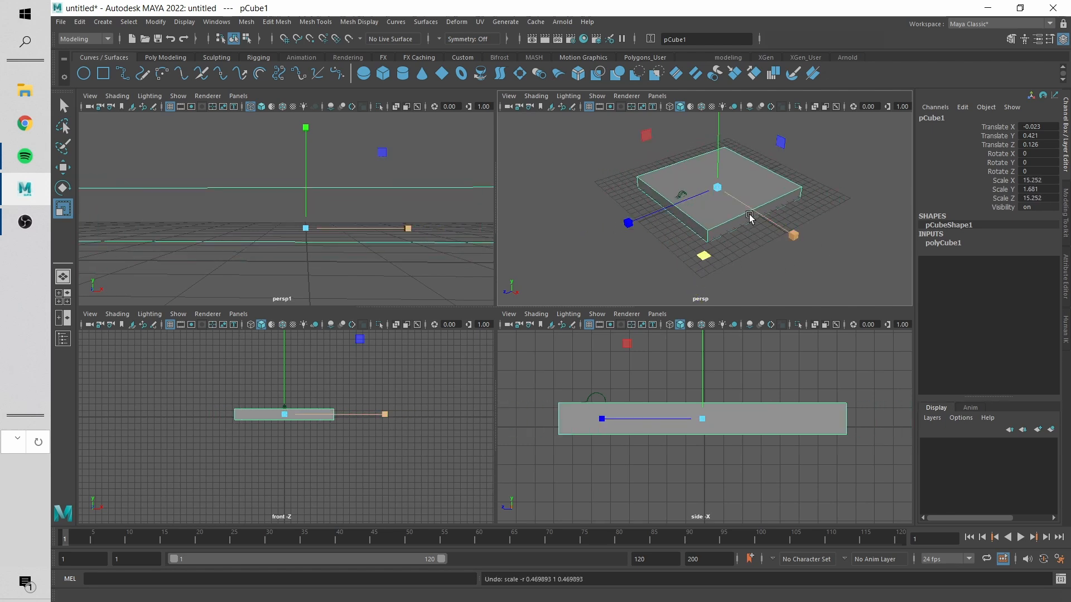
# - Try scaling the cube along Y and Z with the plane handle to about 11.261 and 12.353, and undo it
pyautogui.scroll(5, 708, 166)
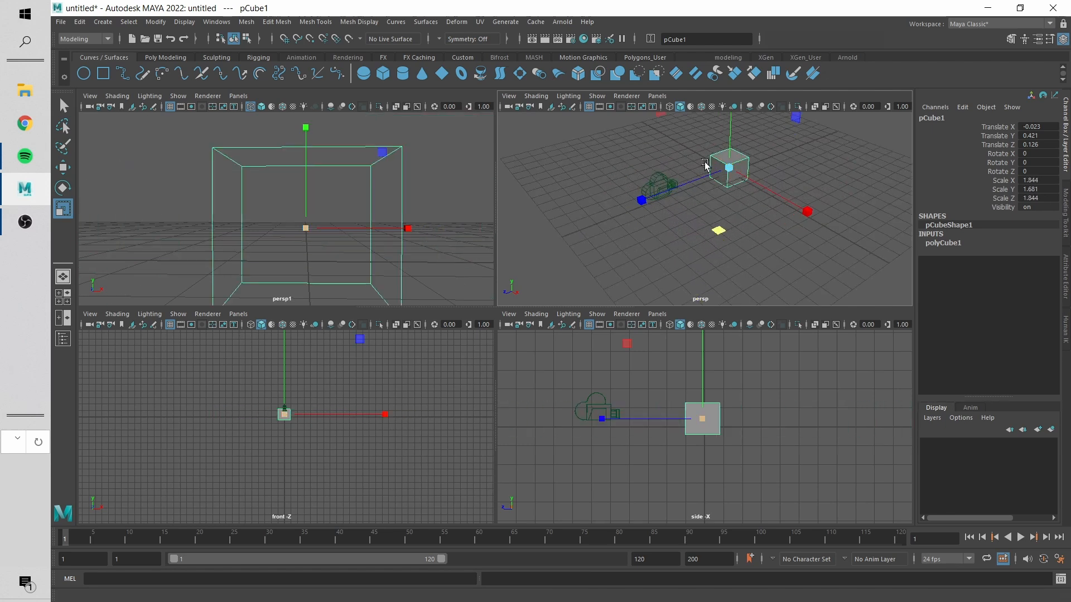
pyautogui.keyDown('alt'); pyautogui.moveTo(656, 135); pyautogui.dragTo(641, 193, button='middle'); pyautogui.keyUp('alt')
pyautogui.keyDown('alt'); pyautogui.moveTo(641, 192); pyautogui.dragTo(635, 171); pyautogui.keyUp('alt')
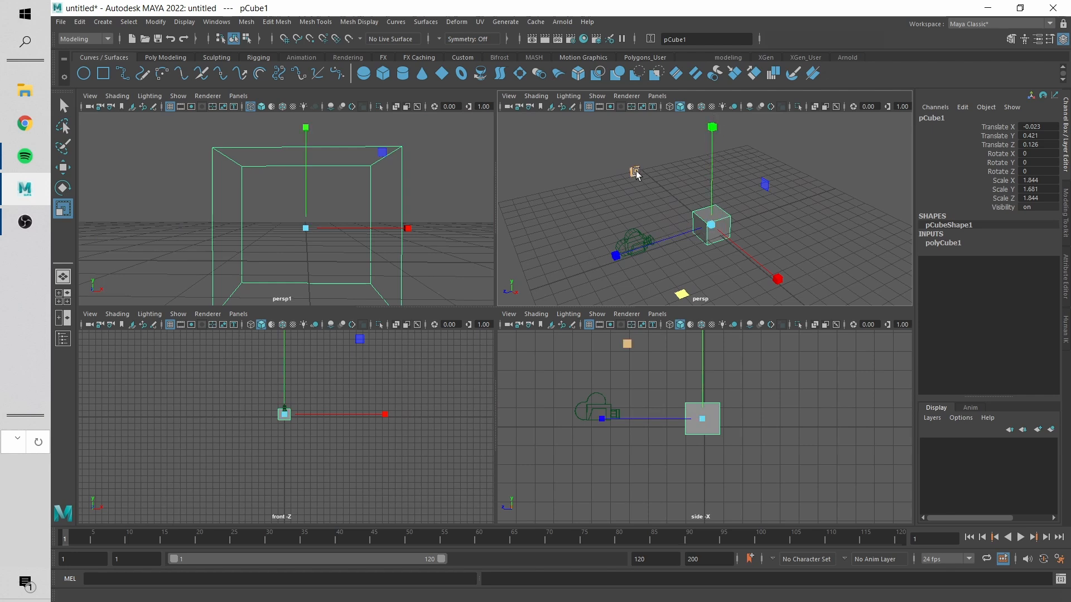
pyautogui.moveTo(635, 173); pyautogui.dragTo(350, 109)
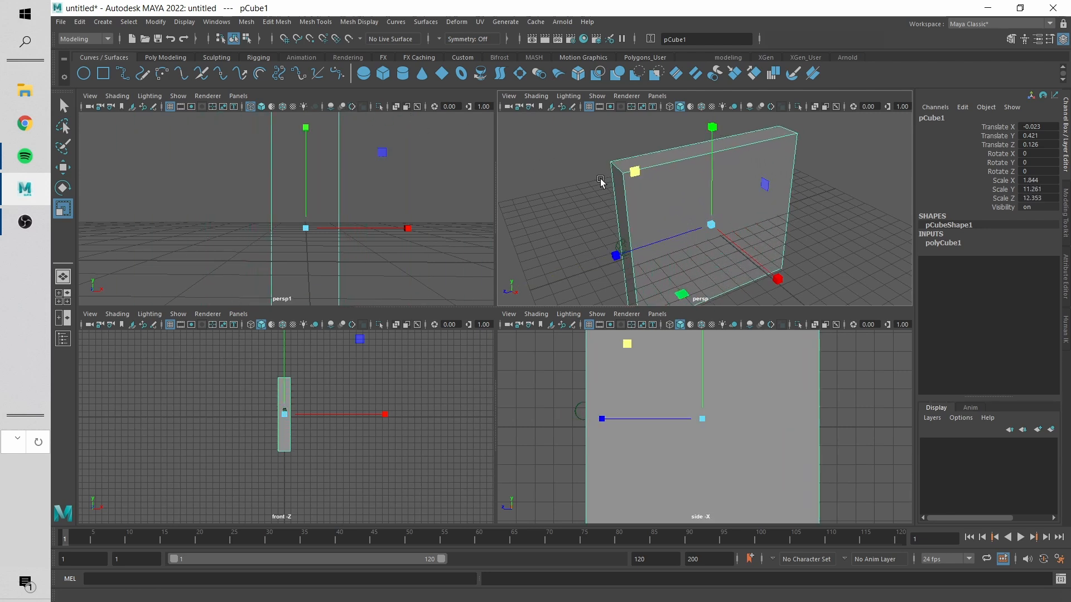
pyautogui.moveTo(633, 173); pyautogui.dragTo(681, 209)
pyautogui.hotkey('ctrl', 'z')
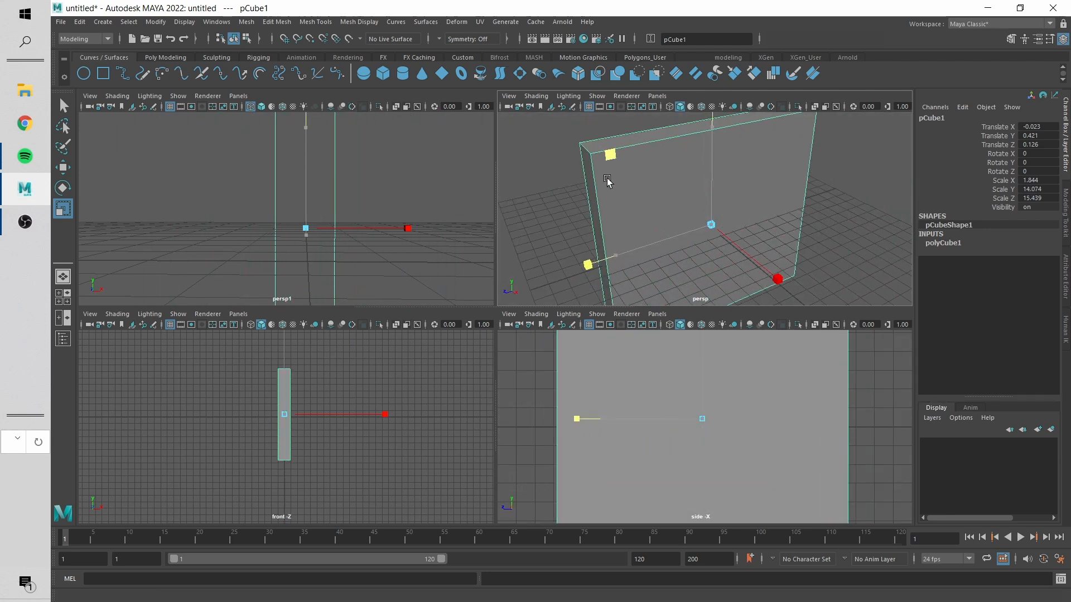
pyautogui.hotkey('ctrl', 'z')
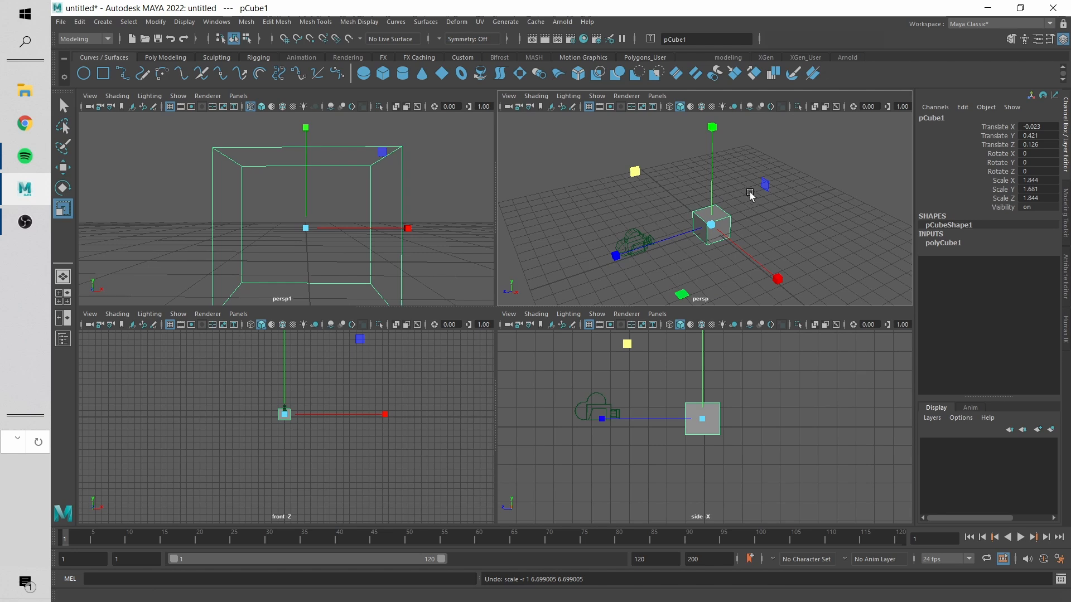
# - Switch to the Move tool and move the cube along the X axis to about -17.205
pyautogui.keyDown('alt'); pyautogui.moveTo(750, 194); pyautogui.dragTo(739, 226); pyautogui.keyUp('alt')
pyautogui.press('w')
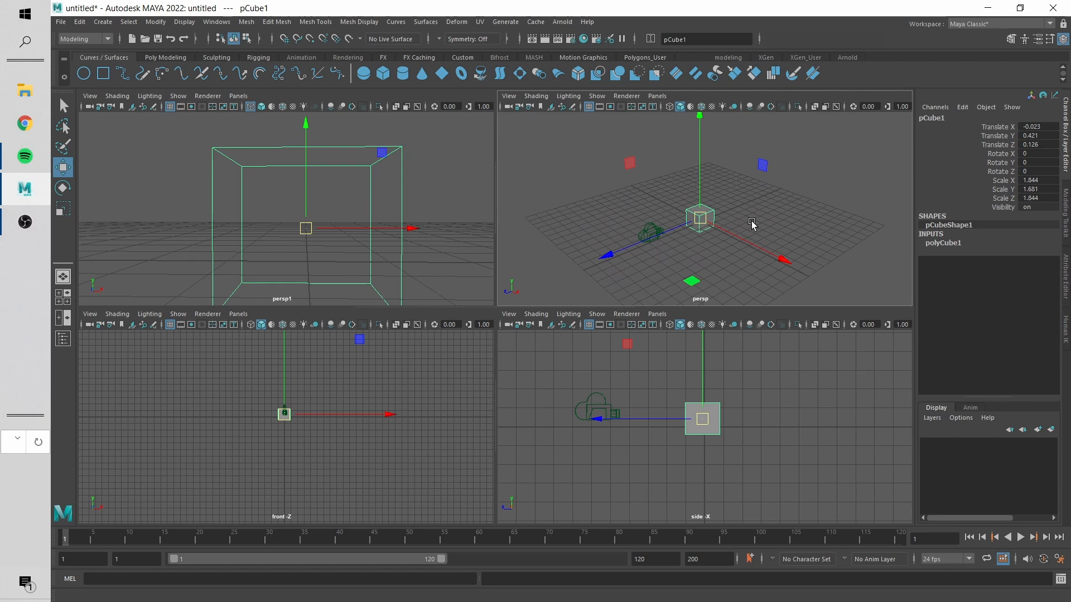
pyautogui.keyDown('alt'); pyautogui.moveTo(770, 222); pyautogui.dragTo(760, 228); pyautogui.keyUp('alt')
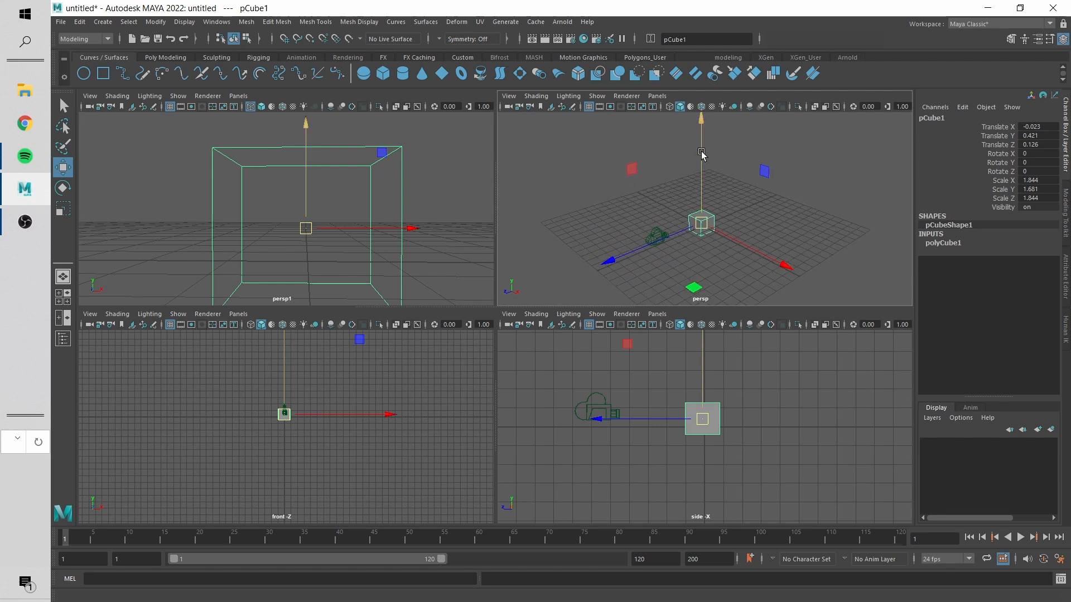
pyautogui.click(756, 253)
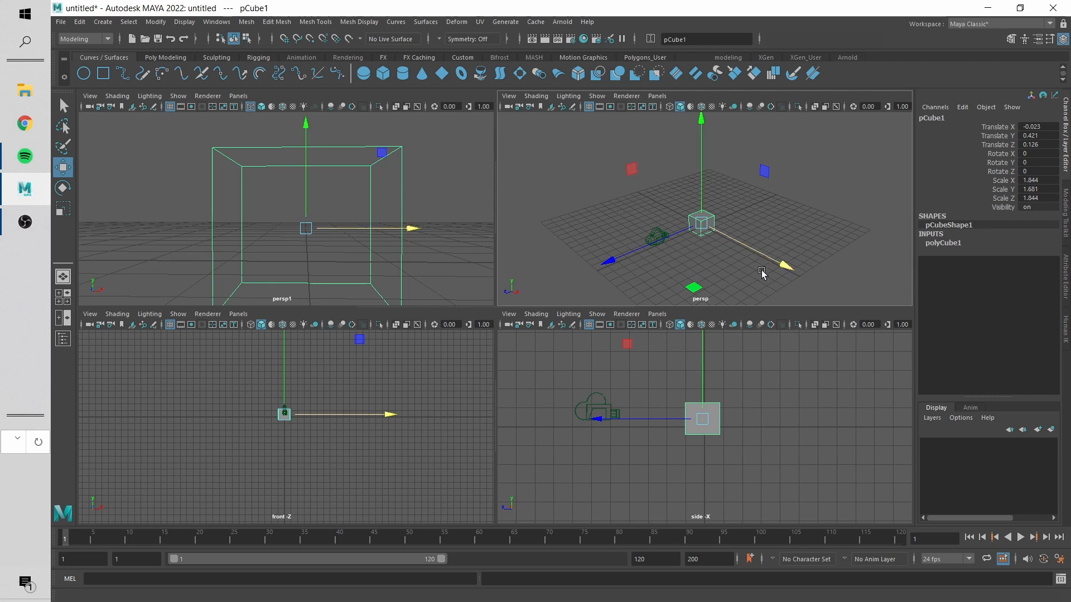
pyautogui.moveTo(782, 268); pyautogui.dragTo(671, 198)
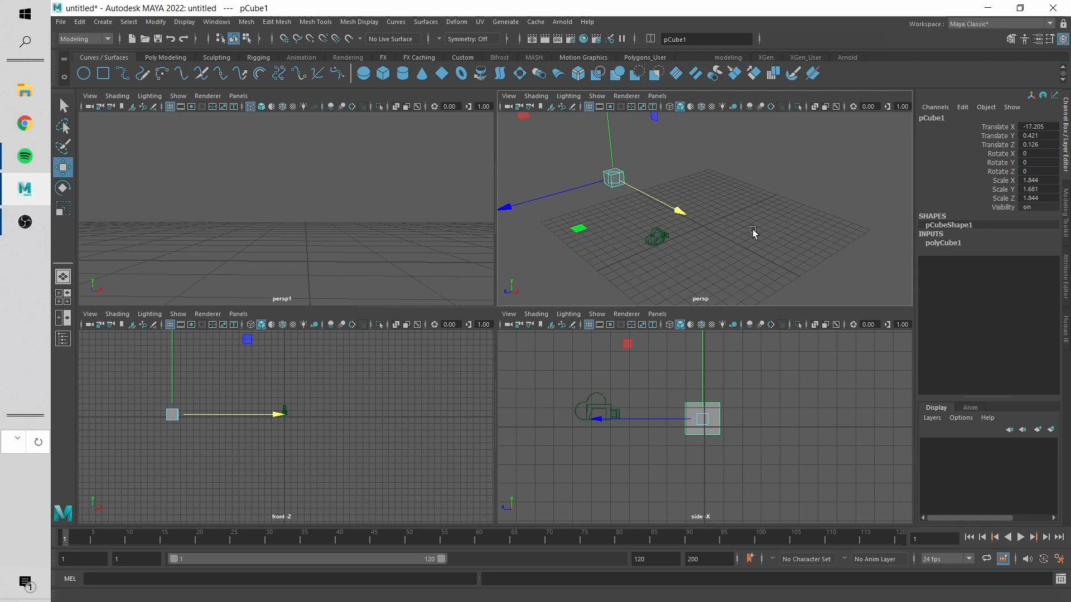
# - Deselect and reselect the cube, and move it along the active X axis to about -6.798 without grabbing the handle
pyautogui.click(815, 224)
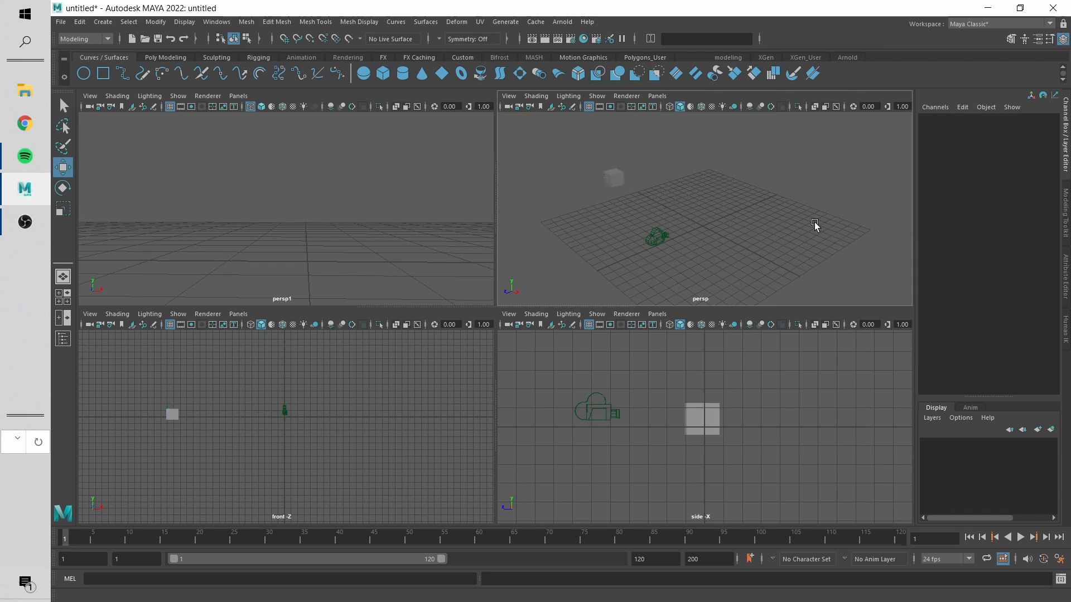
pyautogui.click(625, 187)
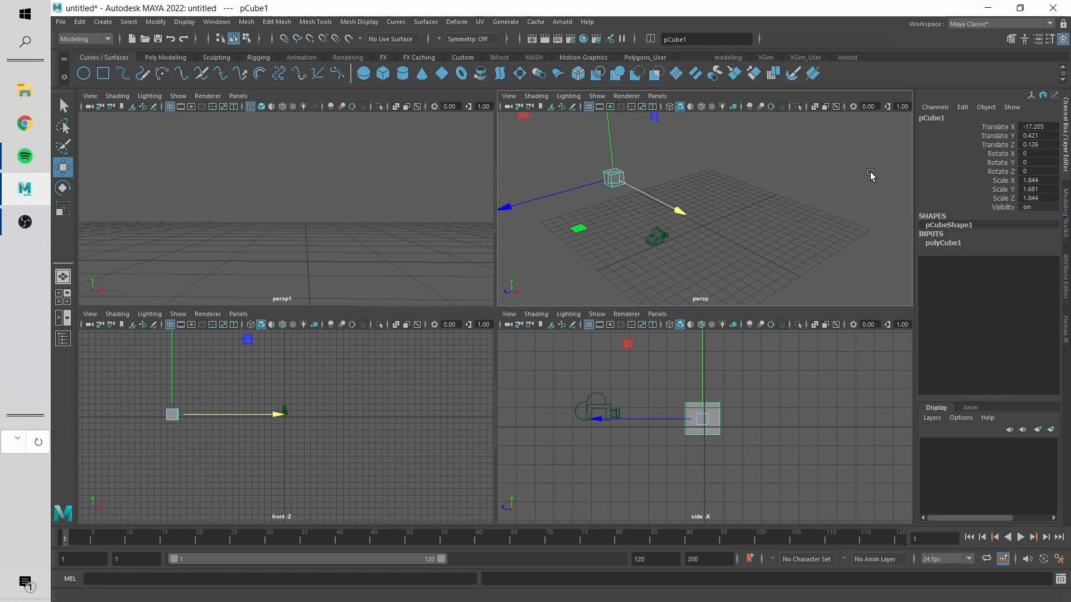
pyautogui.moveTo(871, 172); pyautogui.dragTo(791, 265, button='middle')
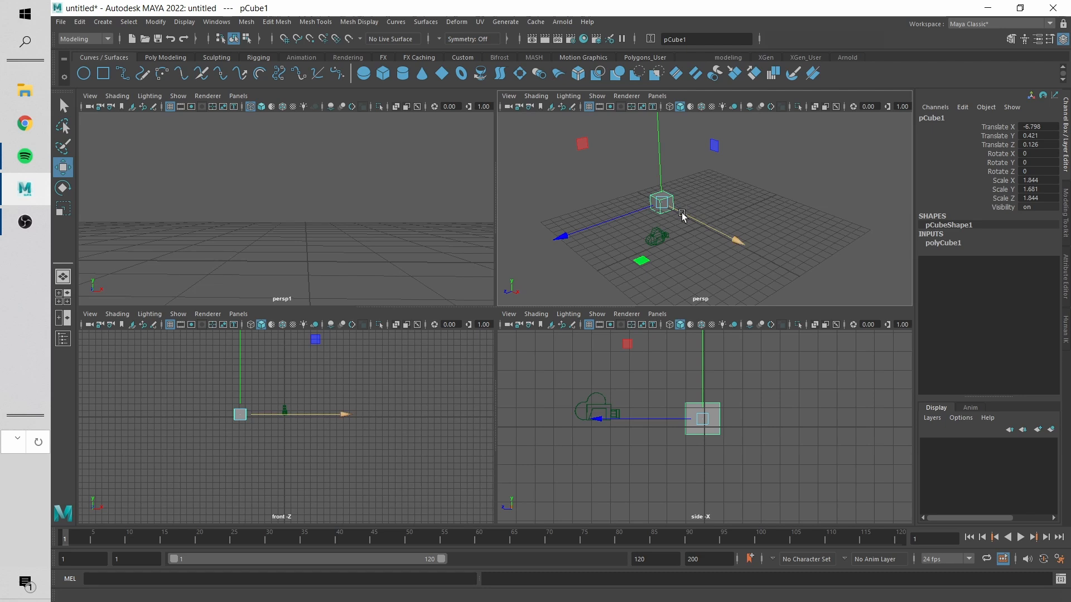
# - Make Z the active axis of the cube's move manipulator
pyautogui.click(602, 224)
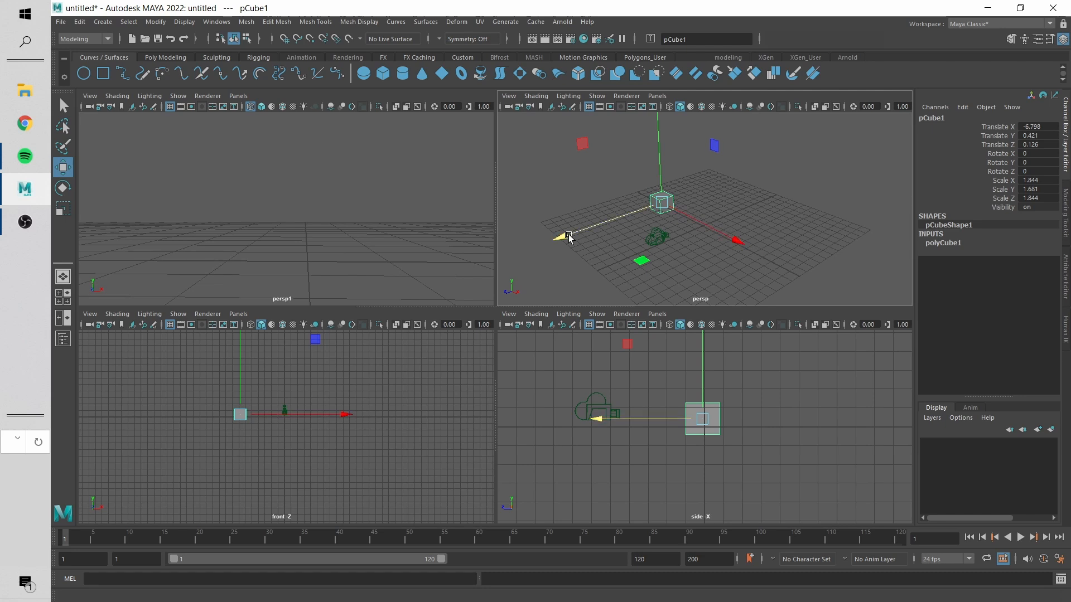
pyautogui.keyDown('alt'); pyautogui.moveTo(598, 223); pyautogui.dragTo(625, 217, button='middle'); pyautogui.keyUp('alt')
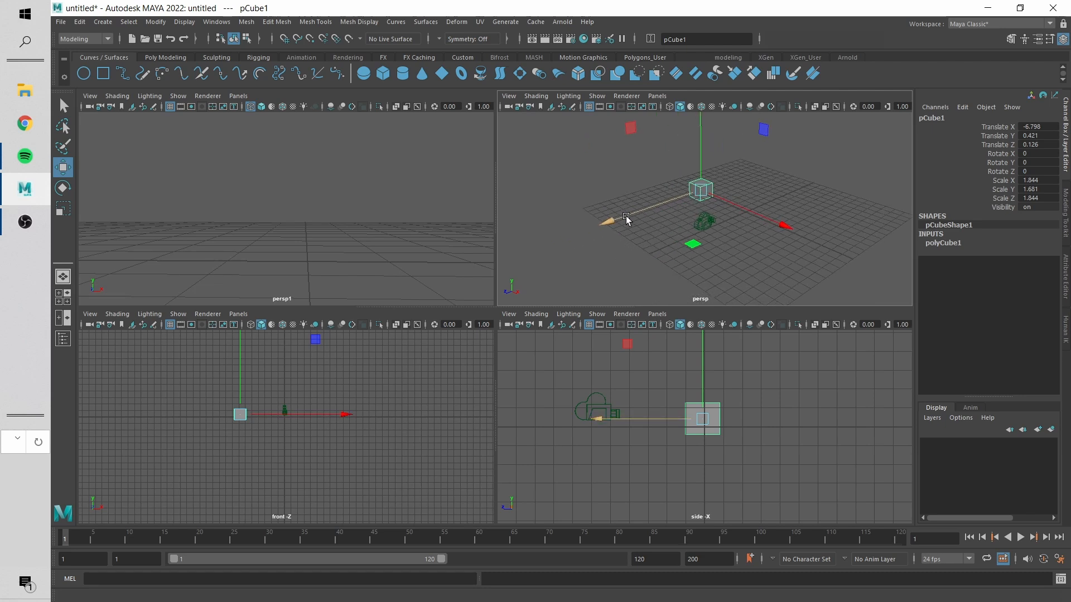
pyautogui.moveTo(733, 196)
pyautogui.keyDown('alt'); pyautogui.mouseDown(button='middle')
pyautogui.moveTo(721, 197)
pyautogui.moveTo(730, 203)
pyautogui.mouseUp(button='middle'); pyautogui.keyUp('alt')
pyautogui.scroll(3, 725, 193)
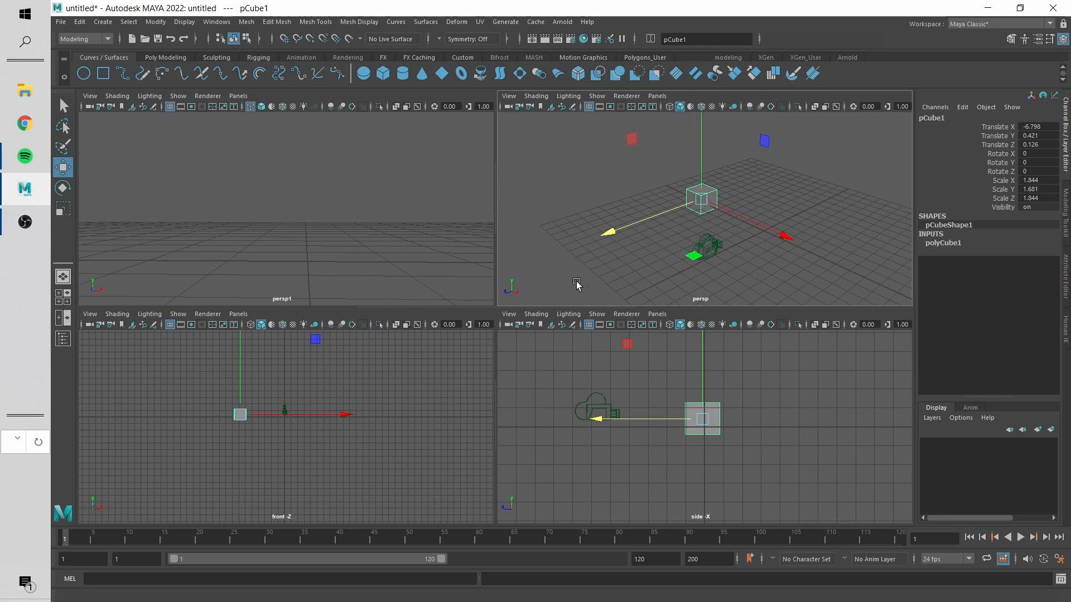
pyautogui.keyDown('alt'); pyautogui.moveTo(625, 236); pyautogui.dragTo(620, 272, button='middle'); pyautogui.keyUp('alt')
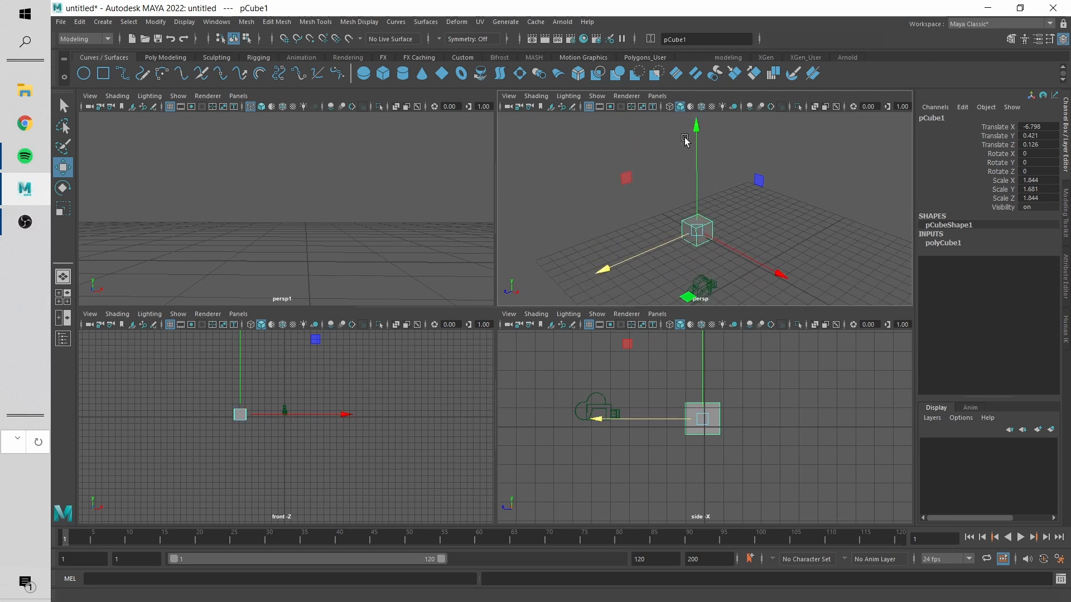
# - Make Y the active move axis, try lowering the cube slightly along it, and undo the move
pyautogui.click(697, 132)
pyautogui.scroll(5, 811, 239)
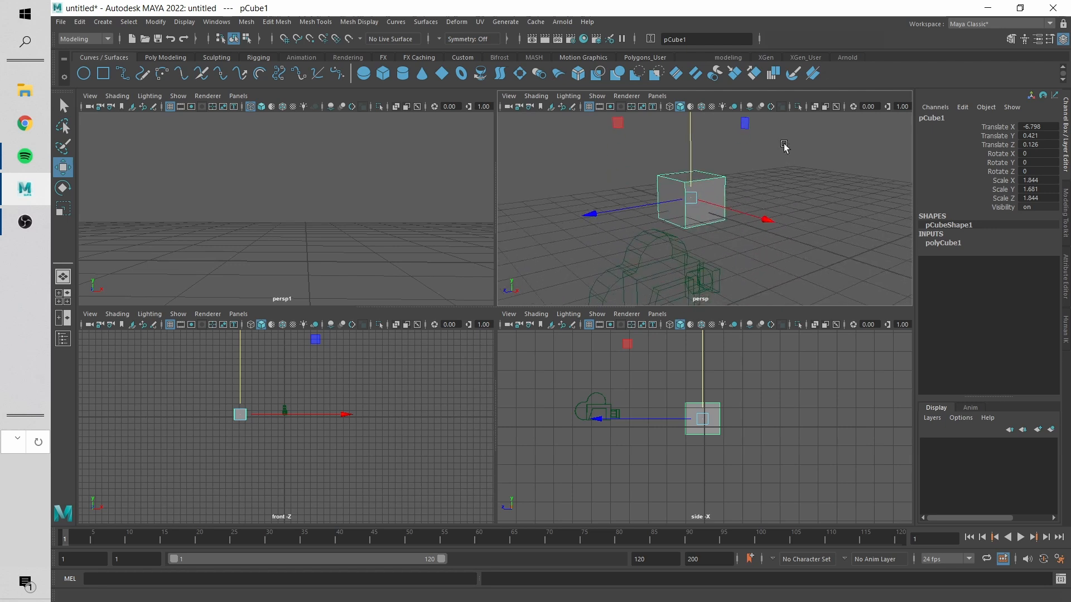
pyautogui.scroll(4, 728, 177)
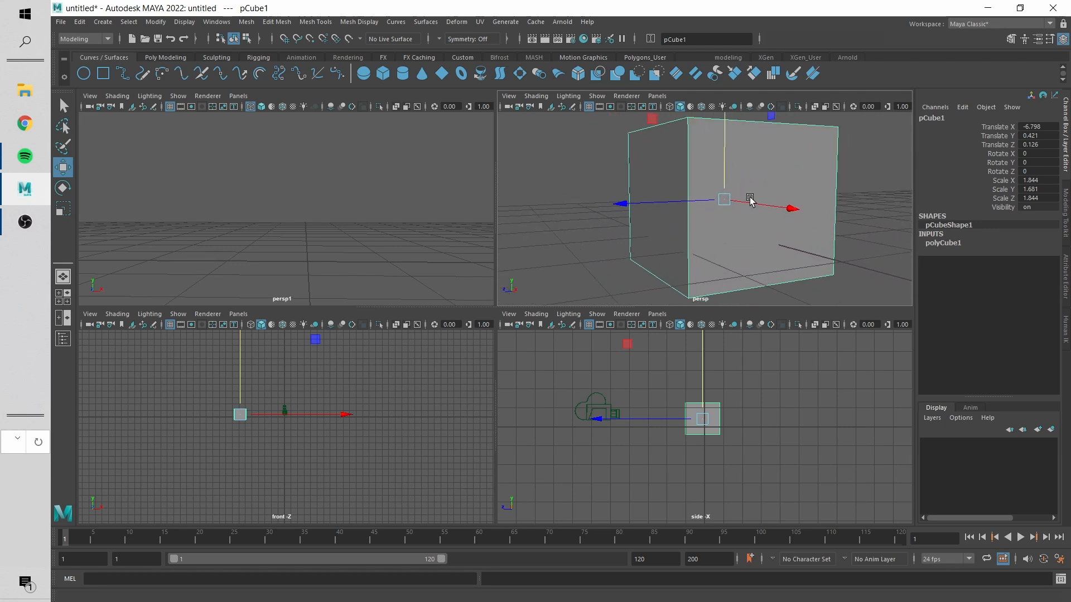
pyautogui.scroll(2, 724, 174)
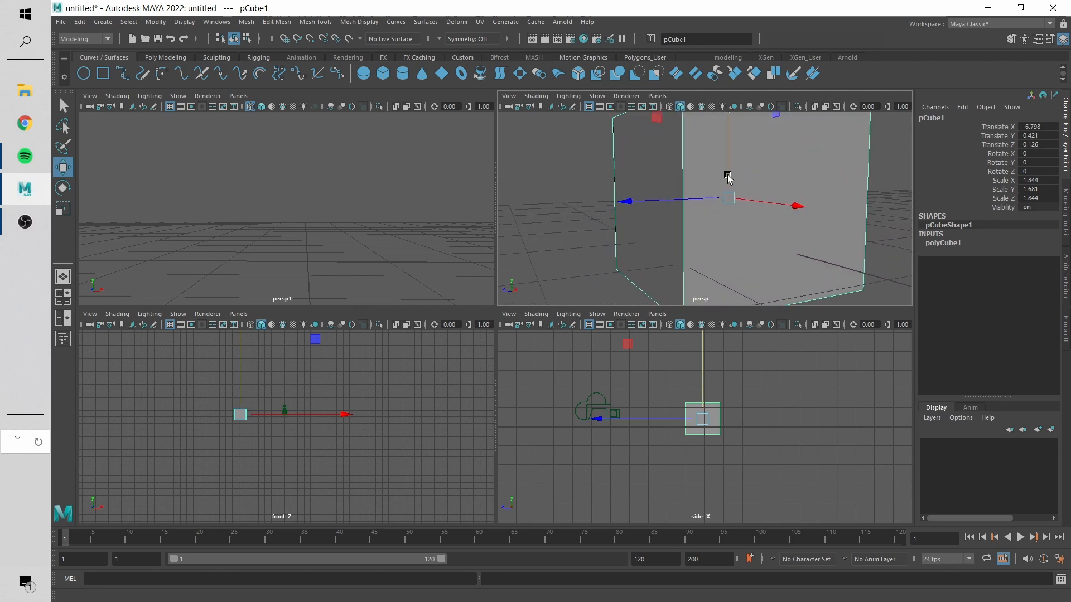
pyautogui.moveTo(730, 176); pyautogui.dragTo(730, 190)
pyautogui.hotkey('ctrl', 'z')
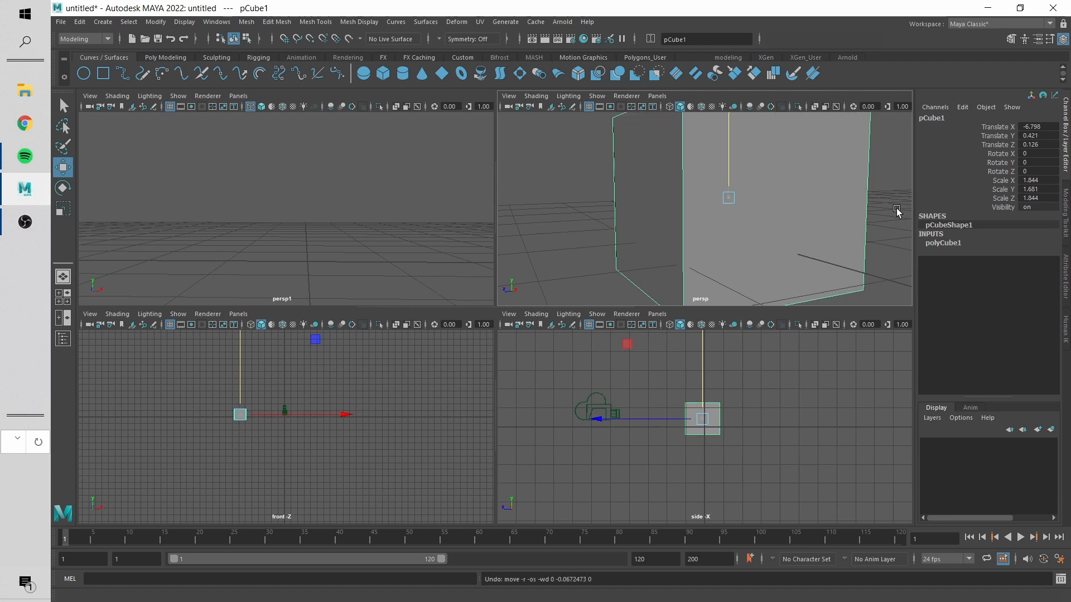
# - Lower the cube along the active Y axis to about 0.325 without grabbing the handle
pyautogui.moveTo(896, 209); pyautogui.dragTo(909, 217, button='middle')
pyautogui.keyDown('alt'); pyautogui.moveTo(794, 172); pyautogui.dragTo(782, 183); pyautogui.keyUp('alt')
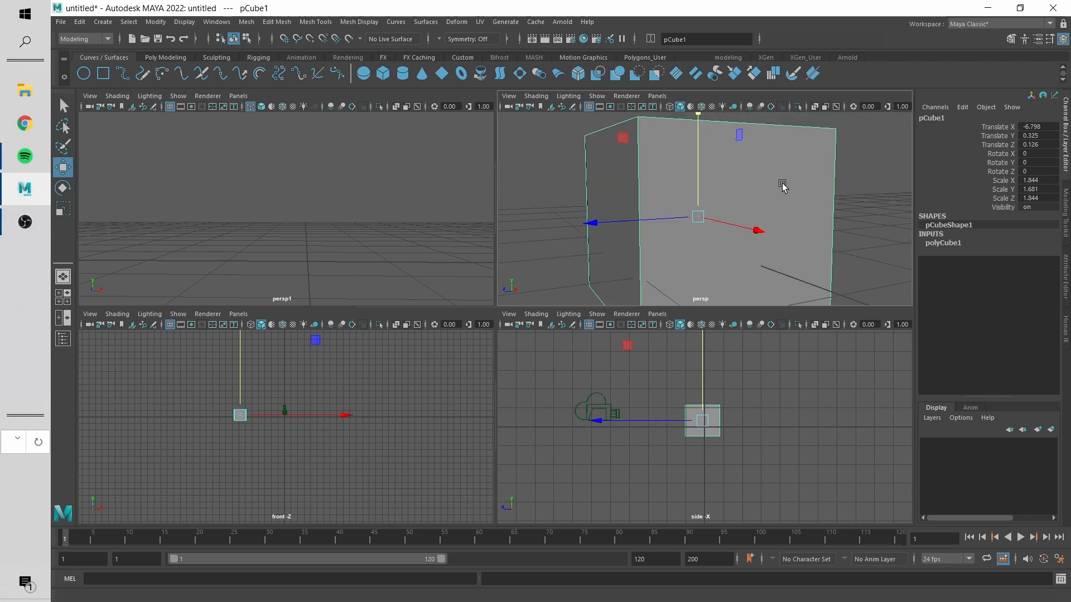
pyautogui.keyDown('alt'); pyautogui.moveTo(782, 183); pyautogui.dragTo(626, 172, button='right'); pyautogui.keyUp('alt')
pyautogui.keyDown('alt'); pyautogui.moveTo(626, 172); pyautogui.dragTo(808, 227); pyautogui.keyUp('alt')
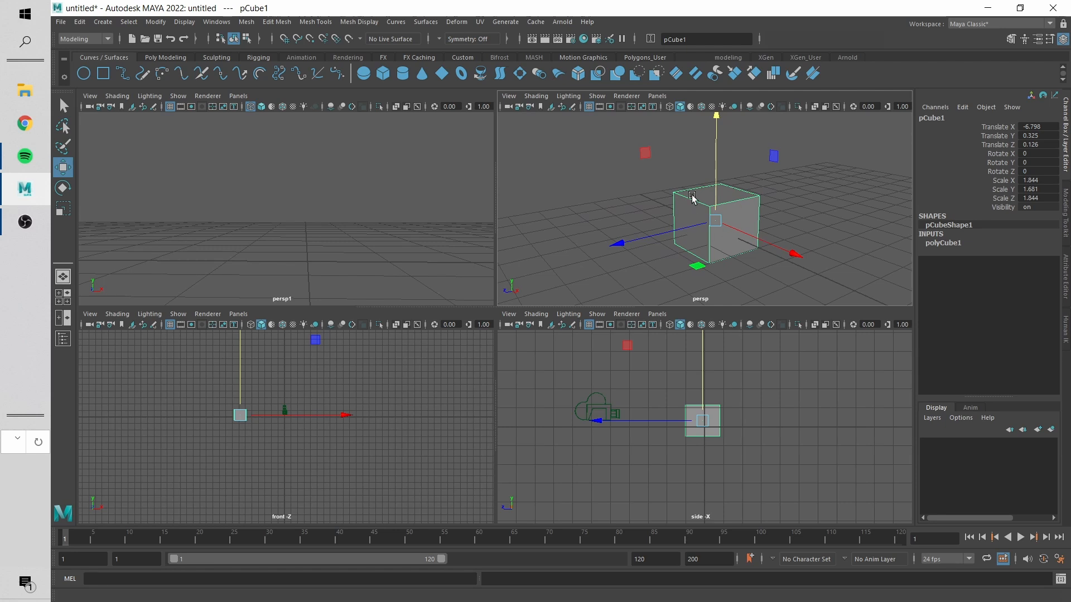
# - Try another small move of the cube along the Y axis and undo it
pyautogui.keyDown('alt'); pyautogui.moveTo(691, 198); pyautogui.dragTo(707, 198); pyautogui.keyUp('alt')
pyautogui.moveTo(903, 156); pyautogui.dragTo(903, 162, button='middle')
pyautogui.hotkey('ctrl', 'z')
# - Make X the active move axis and move the cube back near the grid center, to about 0.152 in X
pyautogui.keyDown('alt'); pyautogui.moveTo(818, 256); pyautogui.dragTo(804, 268); pyautogui.keyUp('alt')
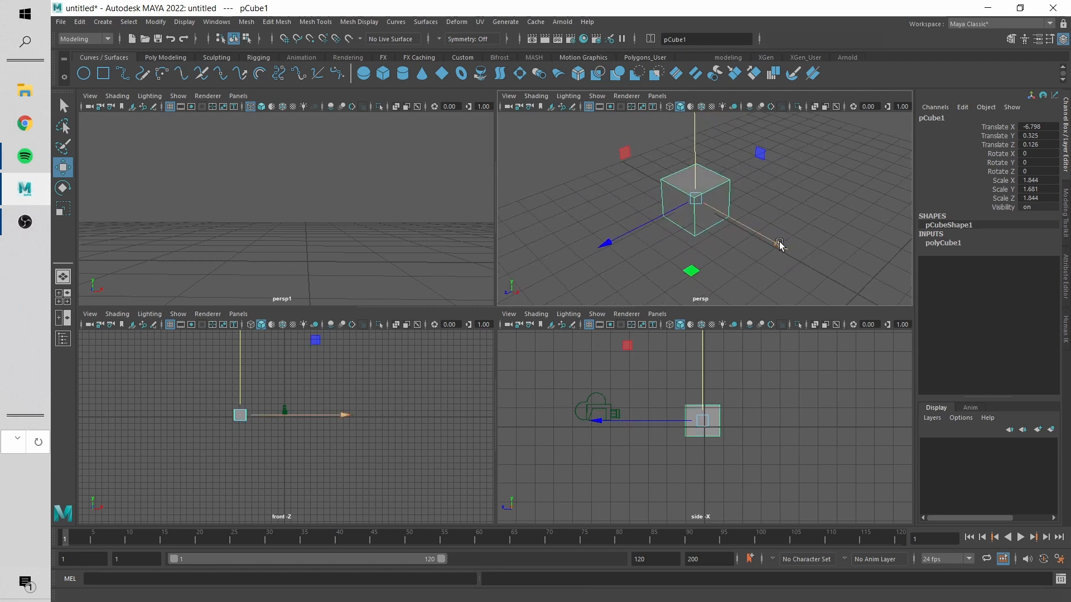
pyautogui.click(781, 245)
pyautogui.keyDown('alt'); pyautogui.moveTo(828, 267); pyautogui.dragTo(780, 235, button='middle'); pyautogui.keyUp('alt')
pyautogui.scroll(-2, 779, 235)
pyautogui.moveTo(723, 208); pyautogui.dragTo(847, 270)
pyautogui.keyDown('alt'); pyautogui.moveTo(818, 252); pyautogui.dragTo(753, 222, button='middle'); pyautogui.keyUp('alt')
pyautogui.scroll(3, 751, 222)
pyautogui.moveTo(730, 209); pyautogui.dragTo(746, 224)
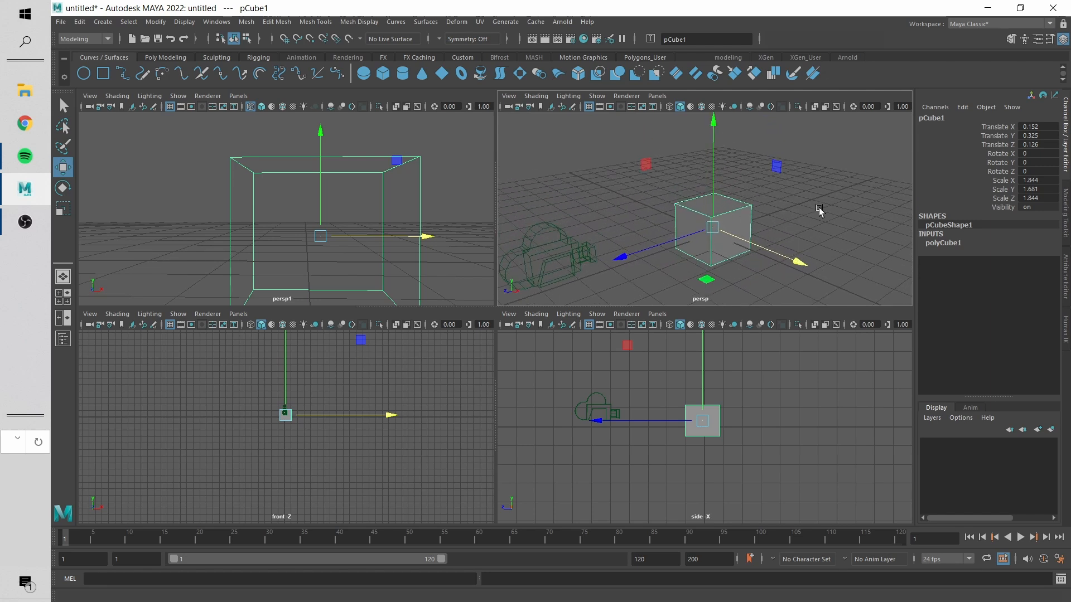
# - Activate the center handle and move the cube freely in the view plane to about X -11.123, Y 7.096, Z 9.402
pyautogui.keyDown('alt'); pyautogui.moveTo(818, 210); pyautogui.dragTo(701, 237); pyautogui.keyUp('alt')
pyautogui.click(713, 233)
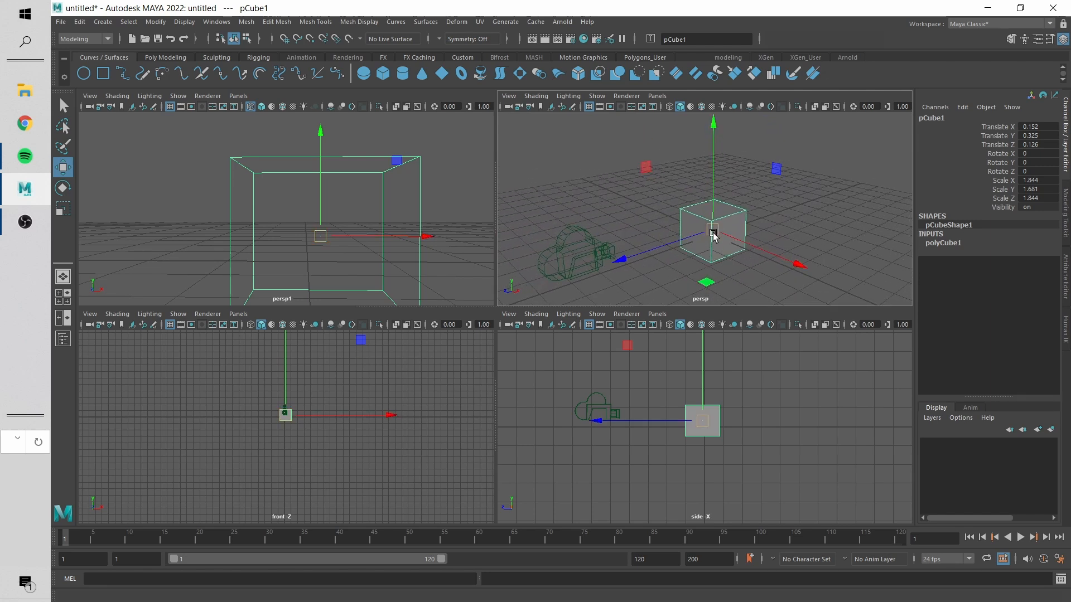
pyautogui.moveTo(871, 226); pyautogui.dragTo(776, 164, button='middle')
pyautogui.moveTo(803, 268); pyautogui.dragTo(865, 251, button='middle')
pyautogui.scroll(-3, 839, 219)
pyautogui.scroll(-3, 840, 220)
pyautogui.moveTo(836, 199); pyautogui.dragTo(717, 210, button='middle')
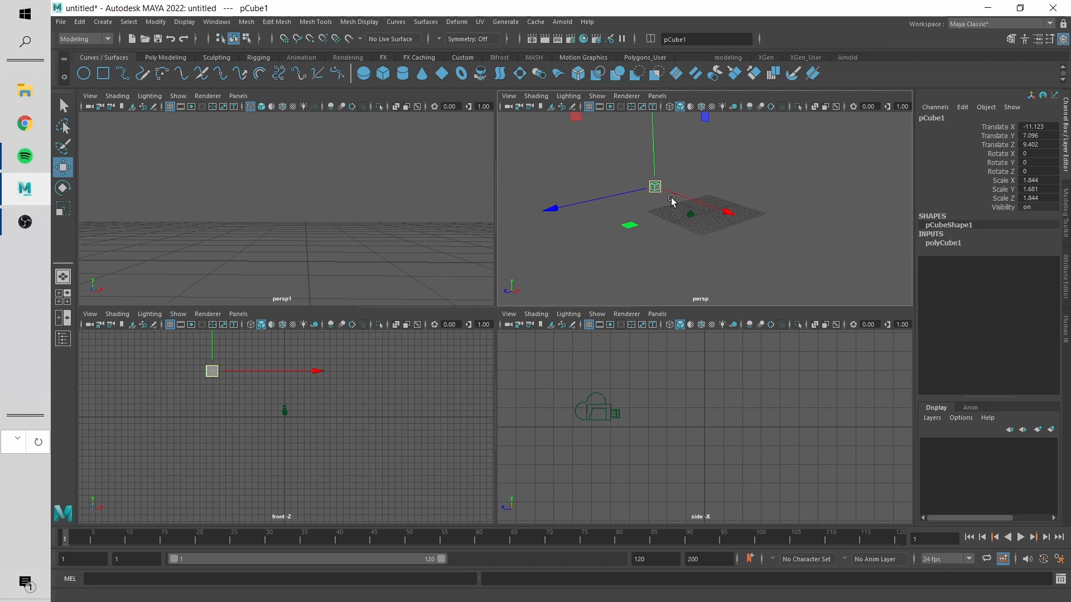
# - Move the cube freely by its center handle to about X -8.348, Y 6.496, Z 6.565, and undo the free moves
pyautogui.moveTo(654, 187)
pyautogui.mouseDown()
pyautogui.moveTo(667, 180)
pyautogui.moveTo(653, 195)
pyautogui.moveTo(669, 190)
pyautogui.mouseUp()
pyautogui.scroll(5, 797, 227)
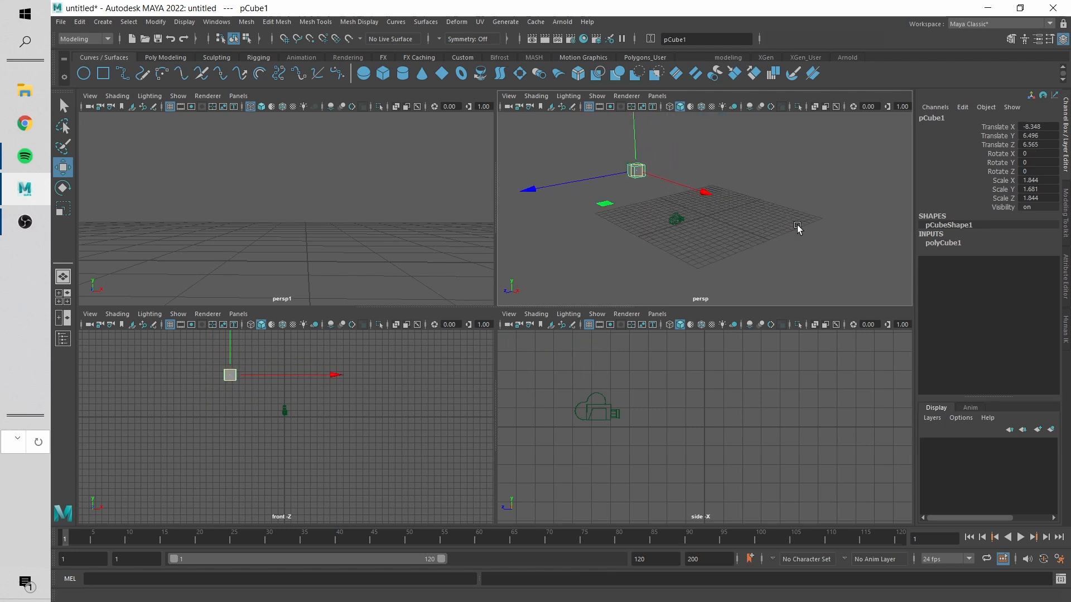
pyautogui.hotkey('ctrl', 'z')
pyautogui.hotkey('ctrl', 'z')
pyautogui.hotkey('ctrl', 'z')
pyautogui.hotkey('ctrl', 'z')
pyautogui.hotkey('ctrl', 'z')
pyautogui.hotkey('ctrl', 'z')
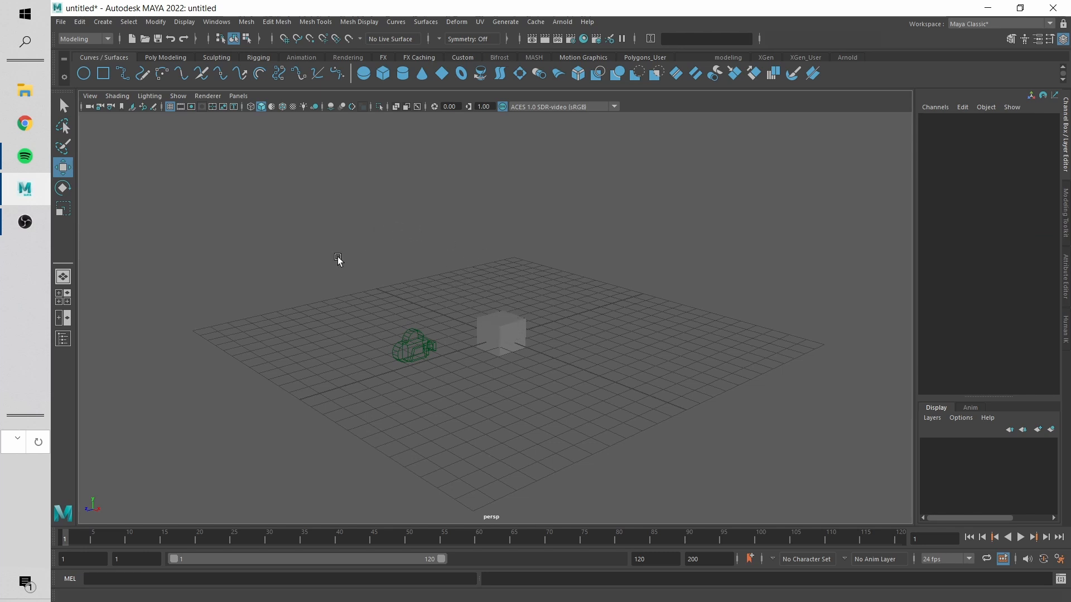
# - Duplicate the cube three times and spread the copies across and beyond the grid, one of them at about X -5.738, Z -10.014
pyautogui.click(516, 330)
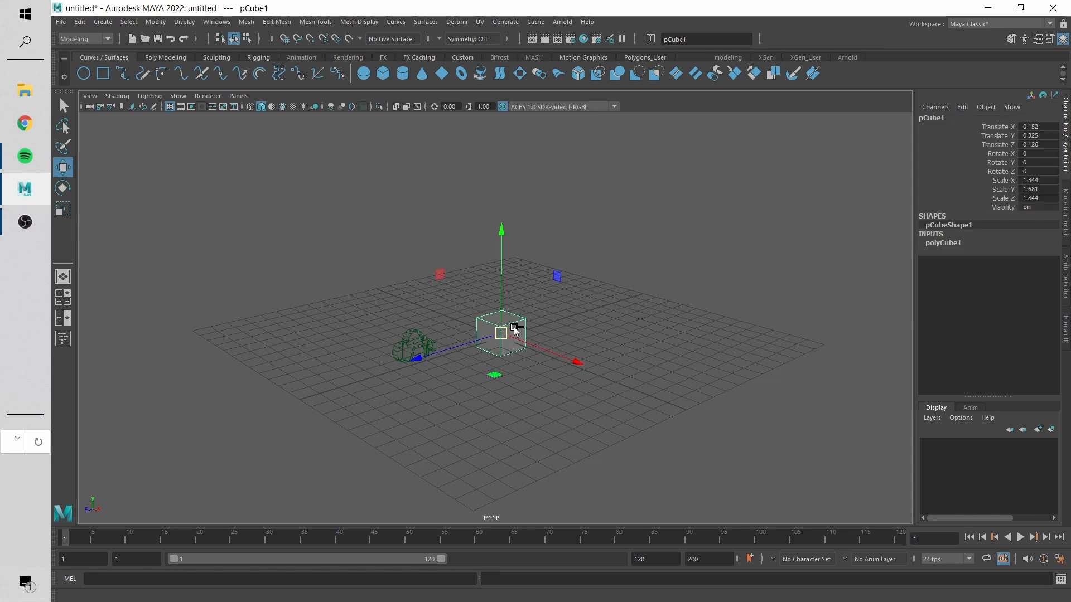
pyautogui.hotkey('ctrl', 'd')
pyautogui.moveTo(577, 362); pyautogui.dragTo(484, 328)
pyautogui.hotkey('ctrl', 'd')
pyautogui.moveTo(396, 337); pyautogui.dragTo(779, 435)
pyautogui.hotkey('ctrl', 'd')
pyautogui.click(668, 243)
# - Orbit and zoom around the scattered cubes with nothing selected, inspecting one of them up close
pyautogui.keyDown('alt'); pyautogui.moveTo(603, 291); pyautogui.dragTo(537, 335); pyautogui.keyUp('alt')
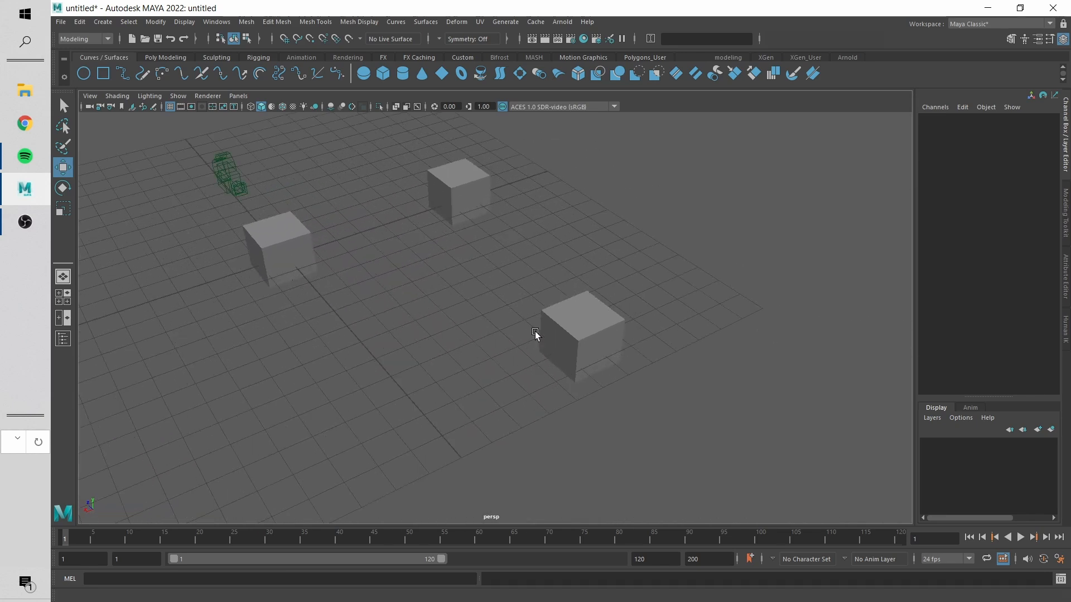
pyautogui.keyDown('alt'); pyautogui.moveTo(537, 335); pyautogui.dragTo(638, 359, button='right'); pyautogui.keyUp('alt')
pyautogui.keyDown('alt'); pyautogui.moveTo(638, 359); pyautogui.dragTo(467, 311); pyautogui.keyUp('alt')
pyautogui.keyDown('alt'); pyautogui.moveTo(361, 340); pyautogui.dragTo(463, 215); pyautogui.keyUp('alt')
pyautogui.keyDown('alt'); pyautogui.moveTo(523, 247); pyautogui.dragTo(512, 358); pyautogui.keyUp('alt')
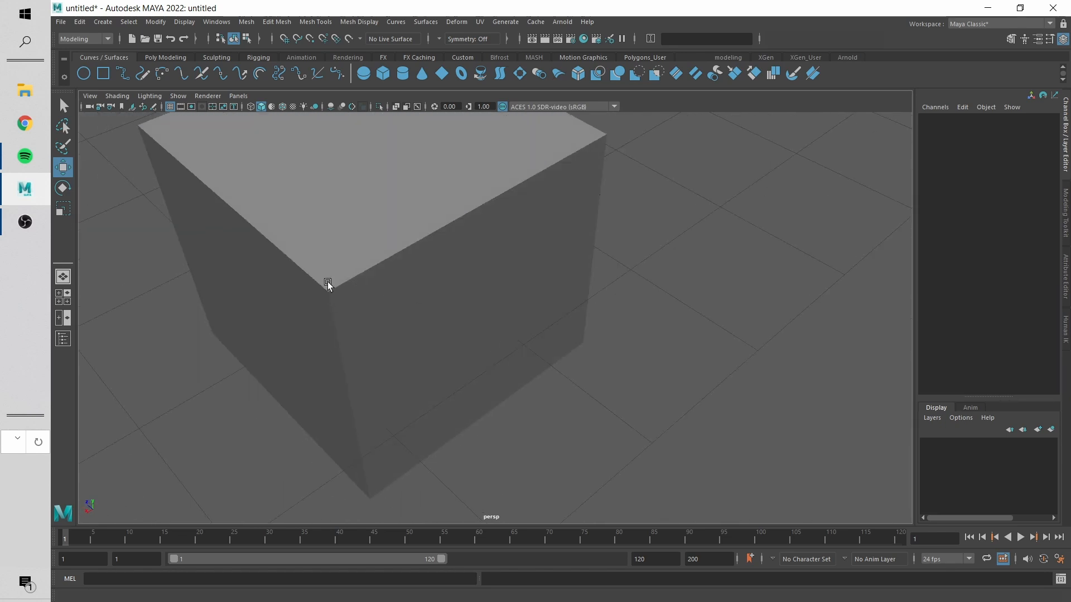
pyautogui.keyDown('alt'); pyautogui.moveTo(329, 297); pyautogui.dragTo(528, 272); pyautogui.keyUp('alt')
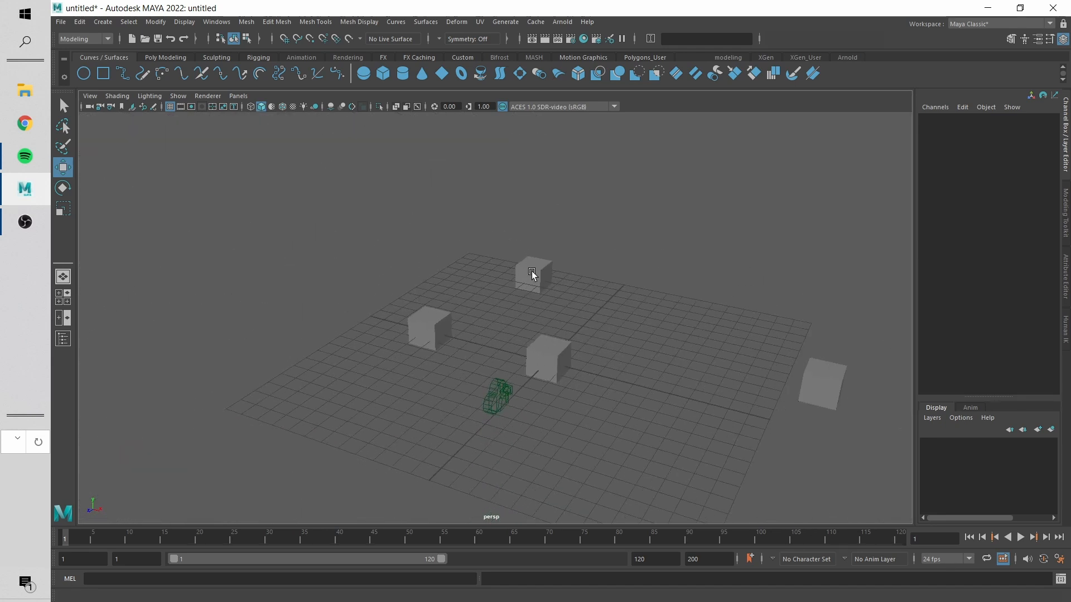
# - Select the duplicated cube at the back of the grid, frame it in the view and orbit around it
pyautogui.click(530, 273)
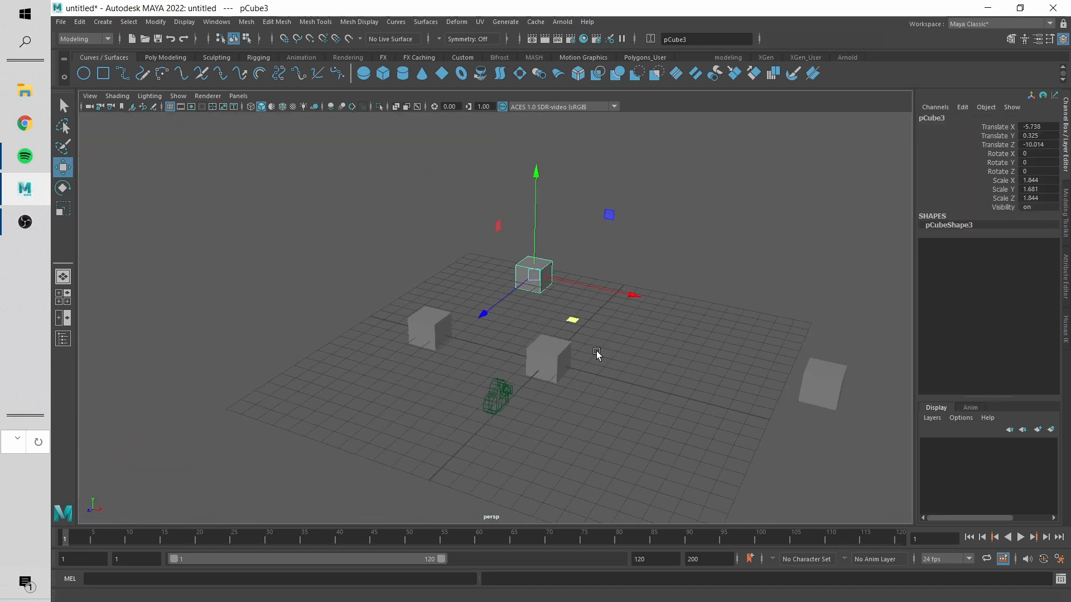
pyautogui.keyDown('alt'); pyautogui.moveTo(556, 303); pyautogui.dragTo(544, 307, button='middle'); pyautogui.keyUp('alt')
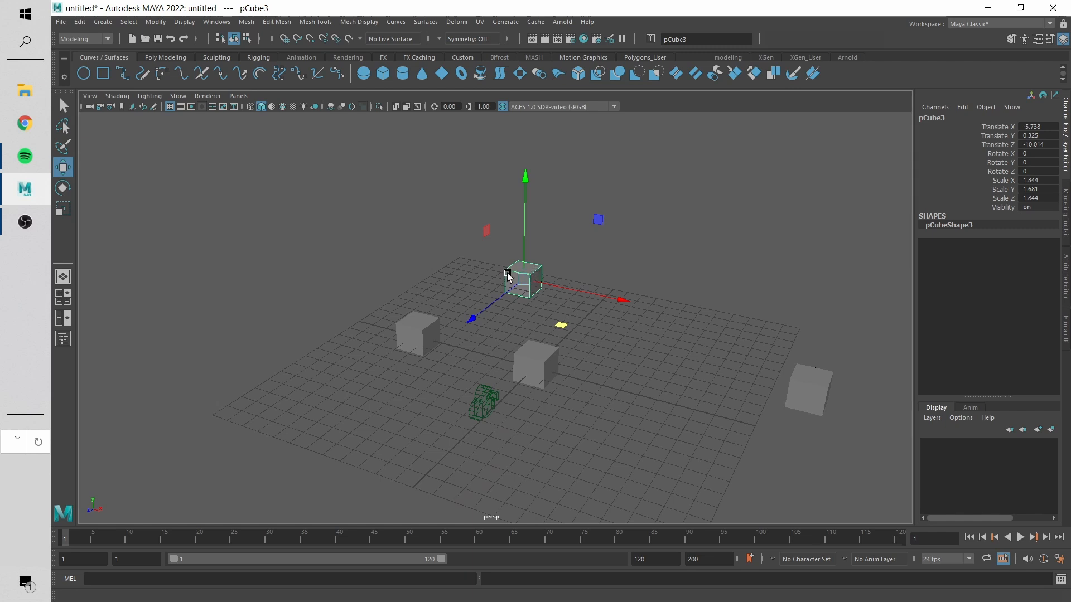
pyautogui.keyDown('alt'); pyautogui.moveTo(540, 286); pyautogui.dragTo(480, 278); pyautogui.keyUp('alt')
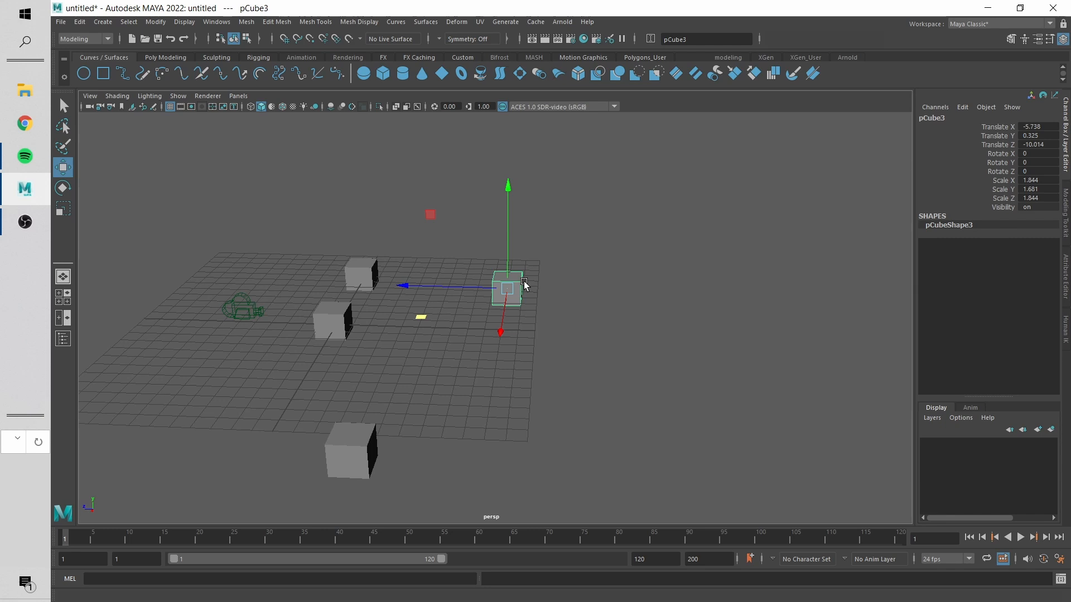
pyautogui.press('f')
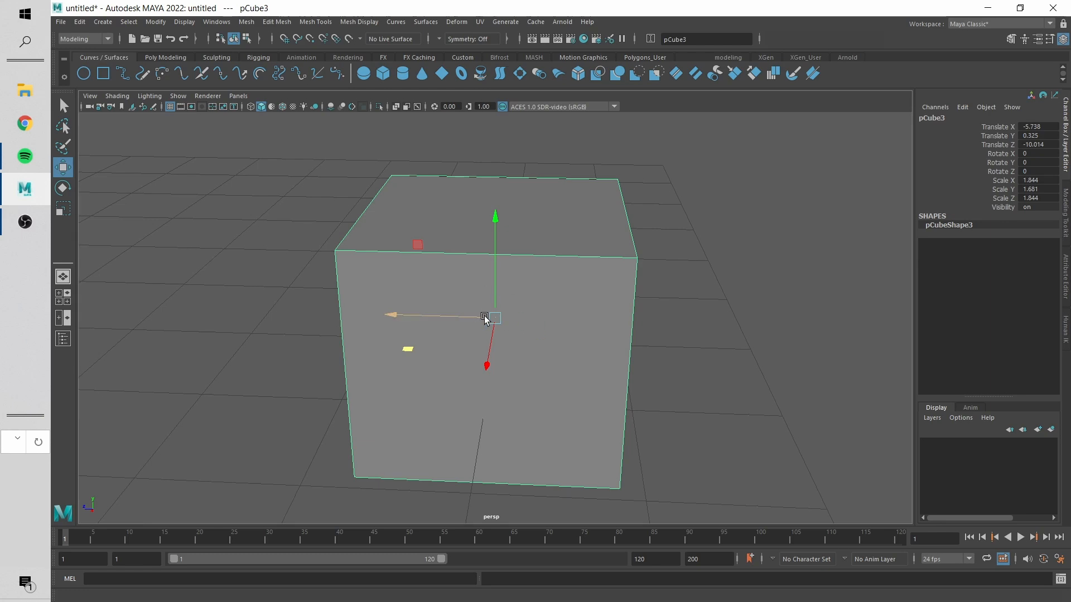
pyautogui.keyDown('alt'); pyautogui.moveTo(747, 344); pyautogui.dragTo(562, 313); pyautogui.keyUp('alt')
# - Enable component selection on the cube beyond the grid, select one of its side faces, frame the face and orbit around it
pyautogui.scroll(-15, 457, 262)
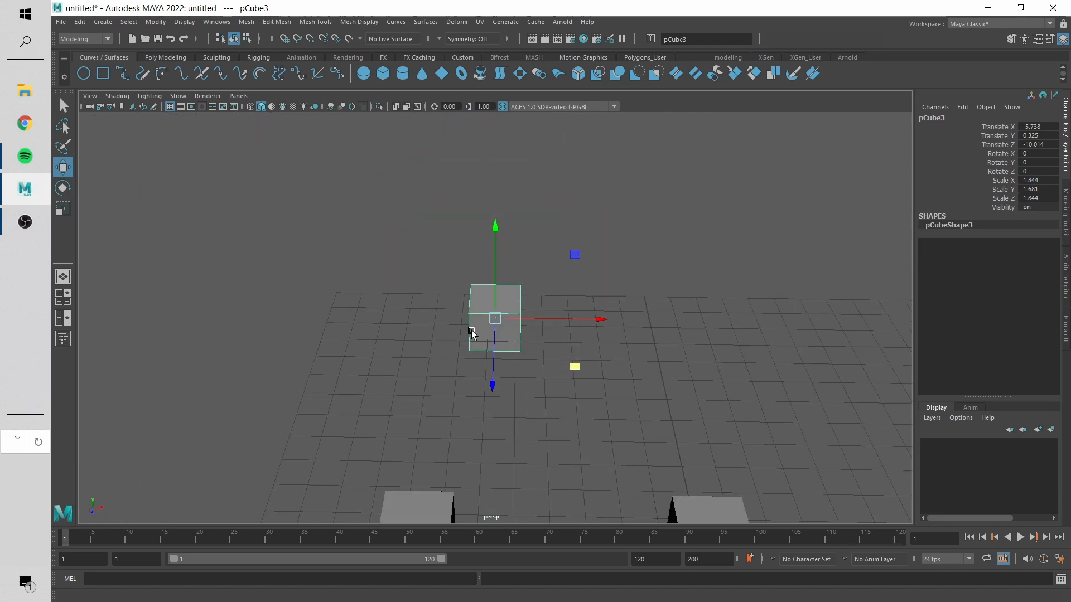
pyautogui.keyDown('alt'); pyautogui.moveTo(620, 415); pyautogui.dragTo(612, 323, button='middle'); pyautogui.keyUp('alt')
pyautogui.keyDown('alt'); pyautogui.moveTo(612, 323); pyautogui.dragTo(519, 369); pyautogui.keyUp('alt')
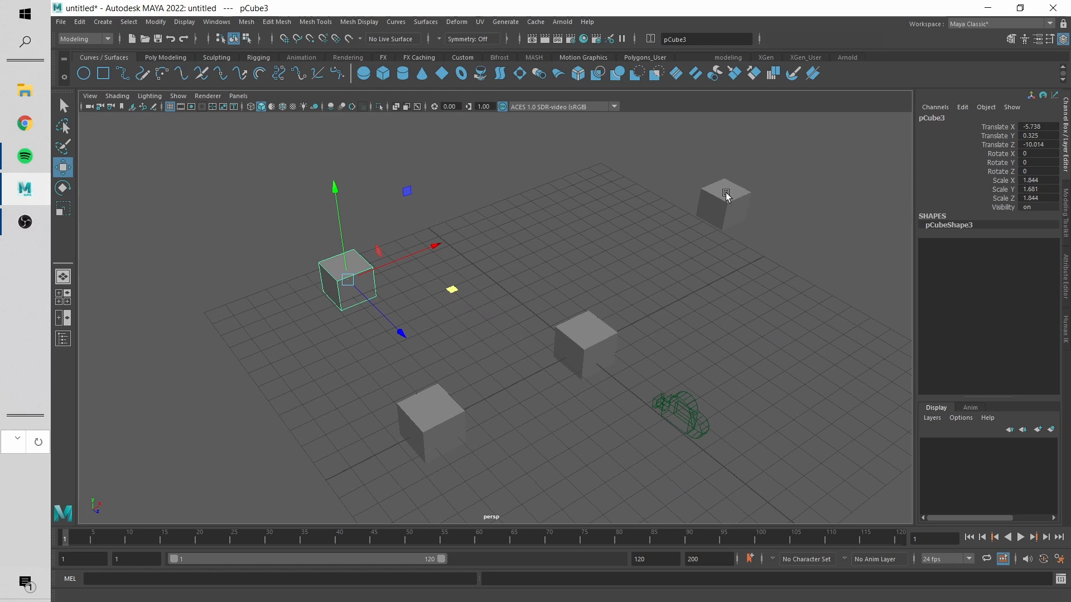
pyautogui.moveTo(727, 195); pyautogui.dragTo(720, 222, button='right')
pyautogui.click(711, 211)
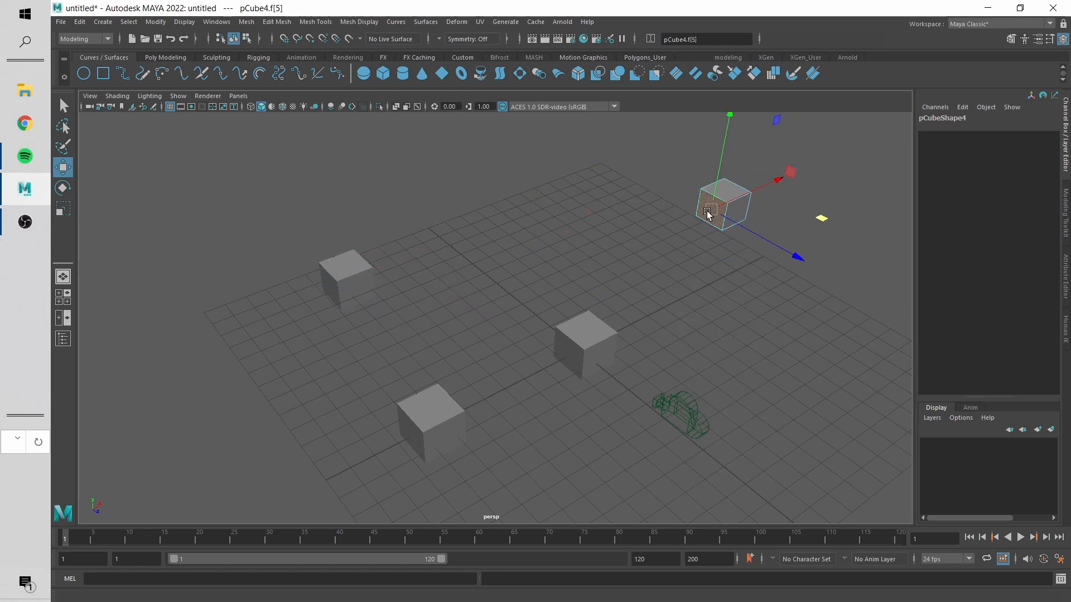
pyautogui.press('f')
pyautogui.keyDown('alt'); pyautogui.moveTo(624, 313); pyautogui.dragTo(480, 314); pyautogui.keyUp('alt')
pyautogui.scroll(-4, 480, 314)
# - Select a top corner vertex on the same cube and one on the cube at the grid center, framing and orbiting around the latter
pyautogui.click(478, 227)
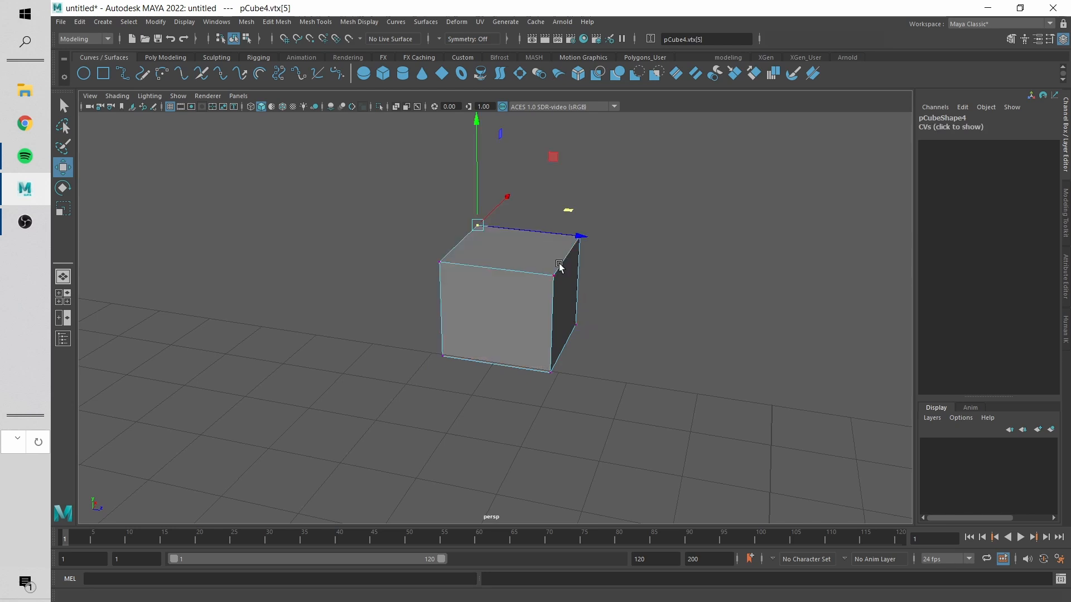
pyautogui.scroll(-5, 561, 267)
pyautogui.keyDown('alt'); pyautogui.moveTo(561, 268); pyautogui.dragTo(404, 329); pyautogui.keyUp('alt')
pyautogui.keyDown('alt'); pyautogui.moveTo(404, 329); pyautogui.dragTo(661, 317, button='middle'); pyautogui.keyUp('alt')
pyautogui.click(438, 260)
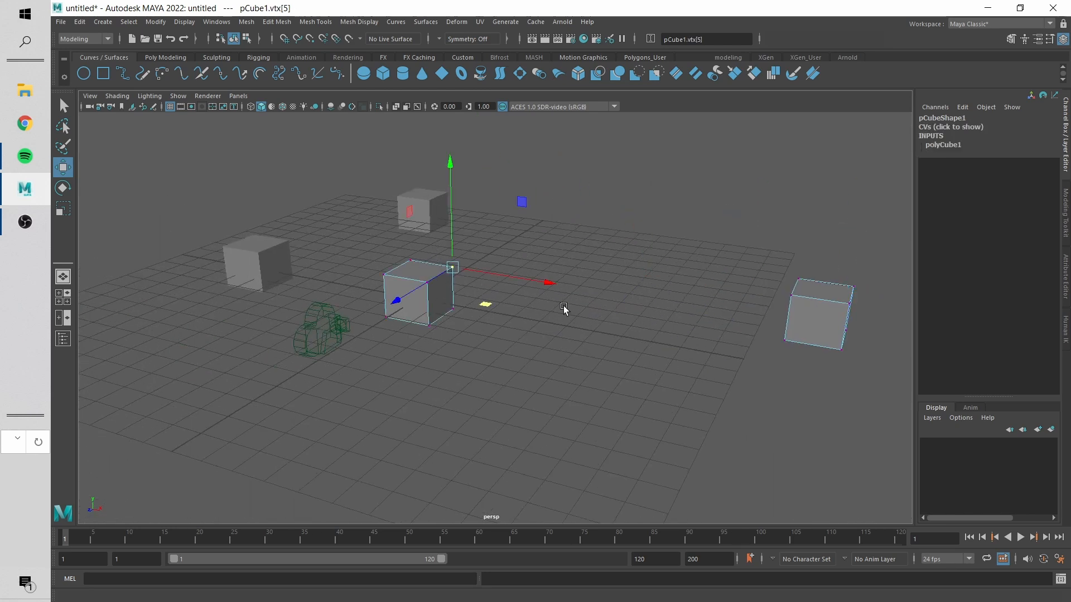
pyautogui.press('f')
pyautogui.keyDown('alt'); pyautogui.moveTo(564, 306); pyautogui.dragTo(167, 308); pyautogui.keyUp('alt')
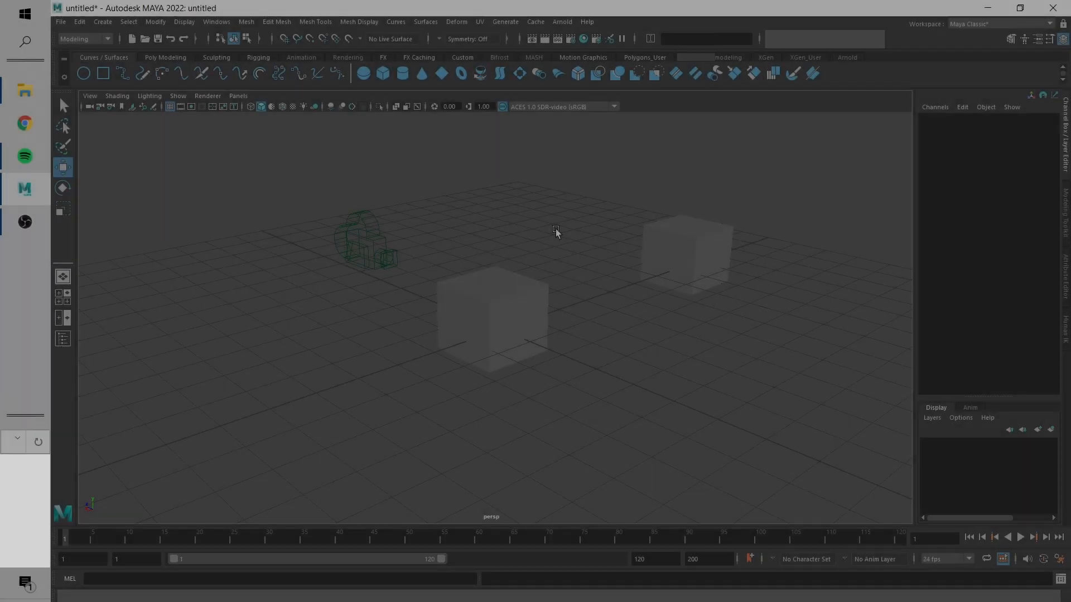